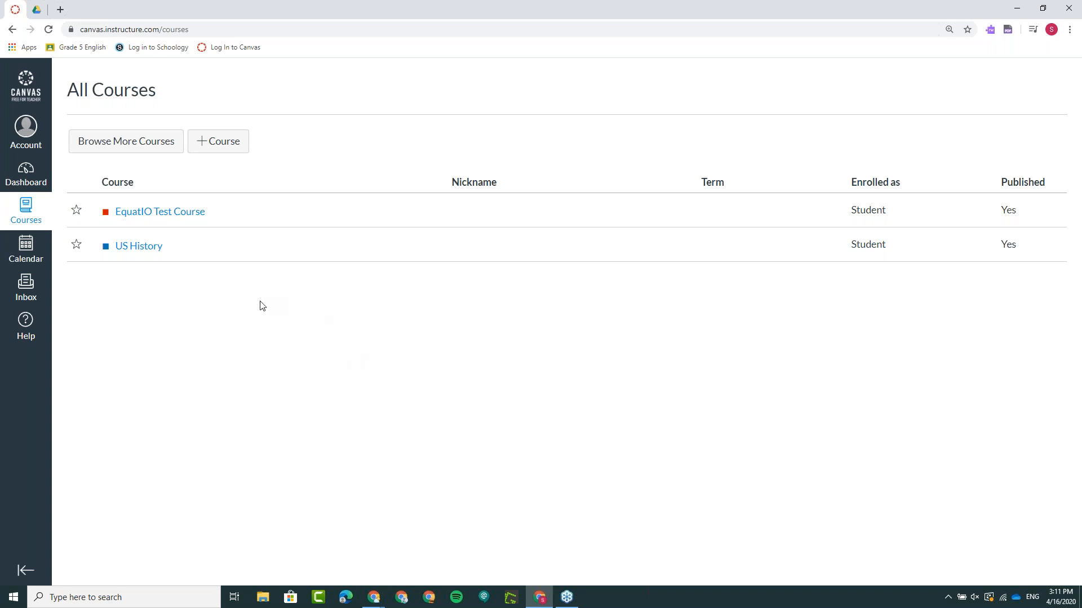
- Open "Today's discussion" from the discussions of the US History course
click(140, 249)
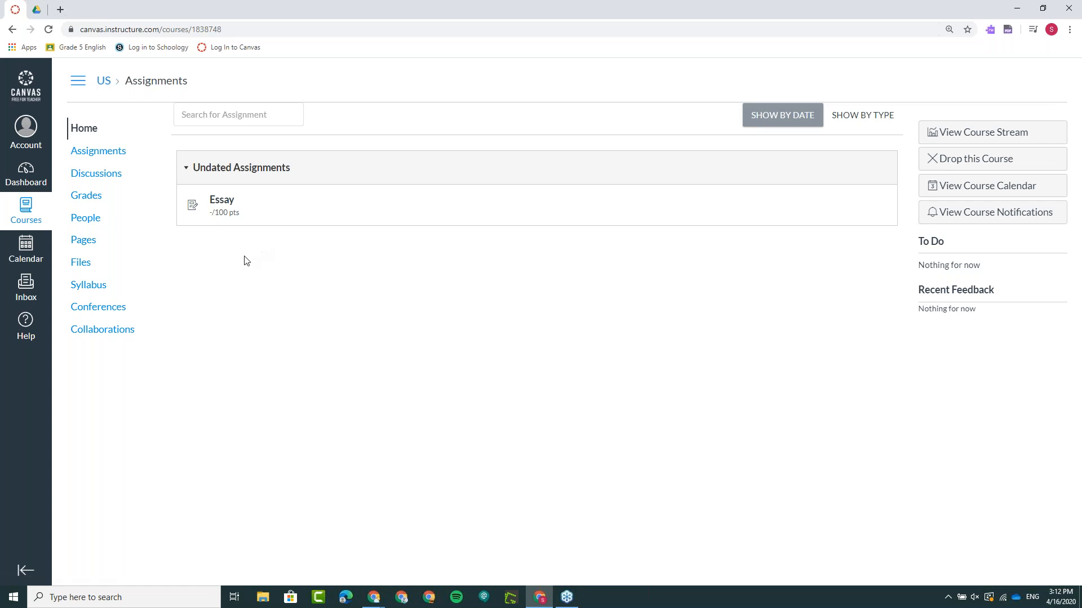
click(99, 176)
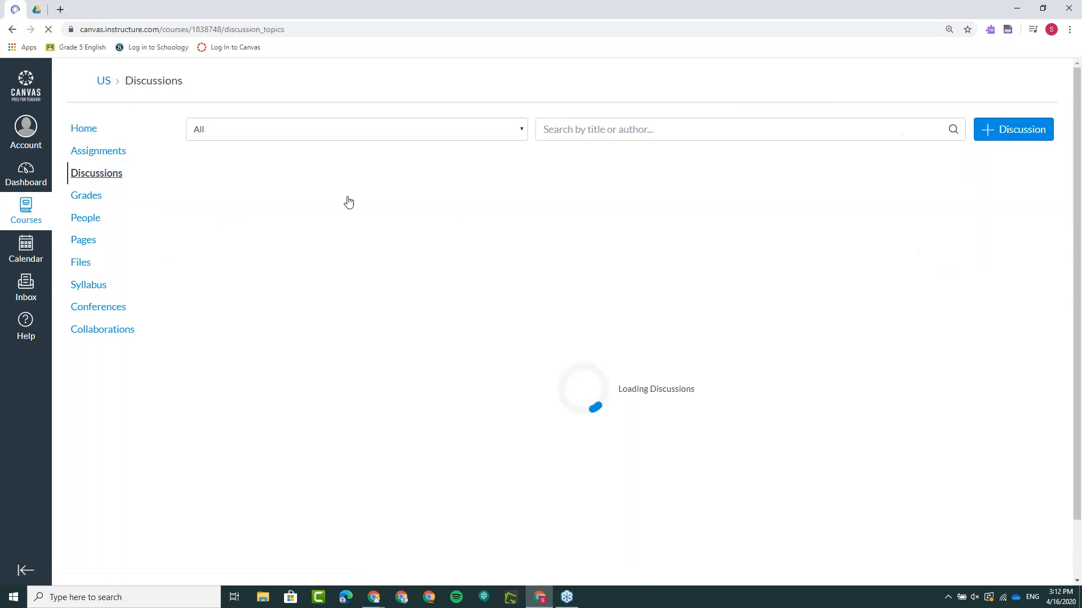
click(311, 196)
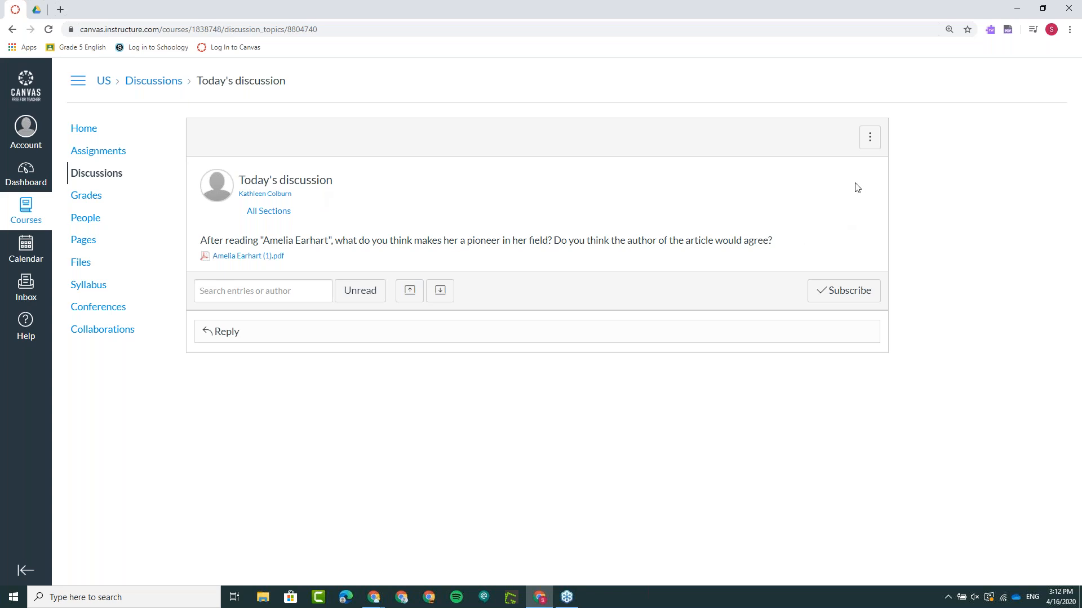
- Show the Read&Write toolbar and place it just above the discussion post
click(990, 30)
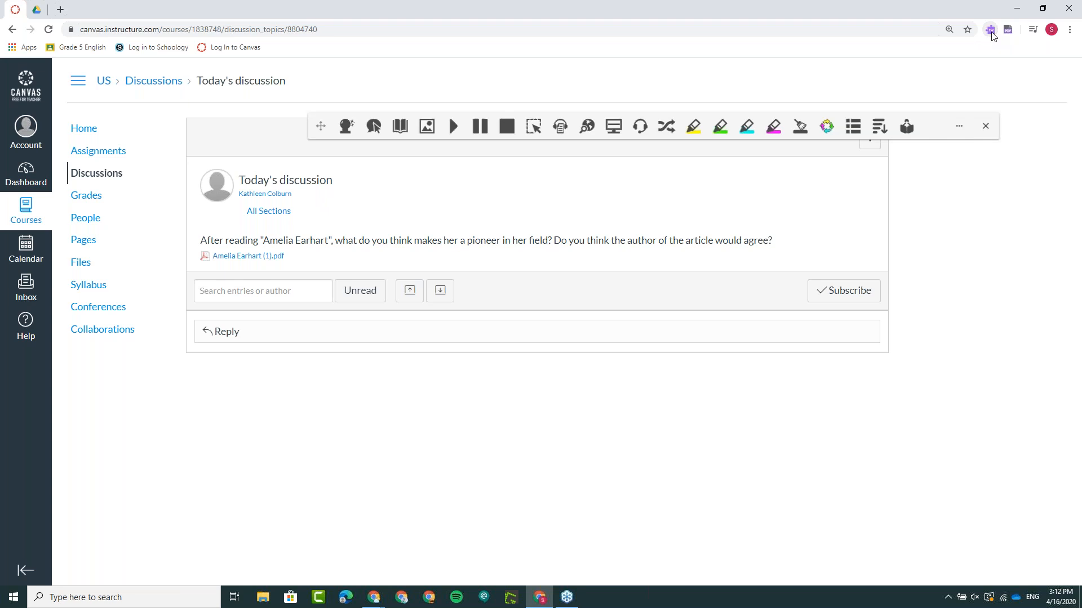
drag(320, 128, 321, 100)
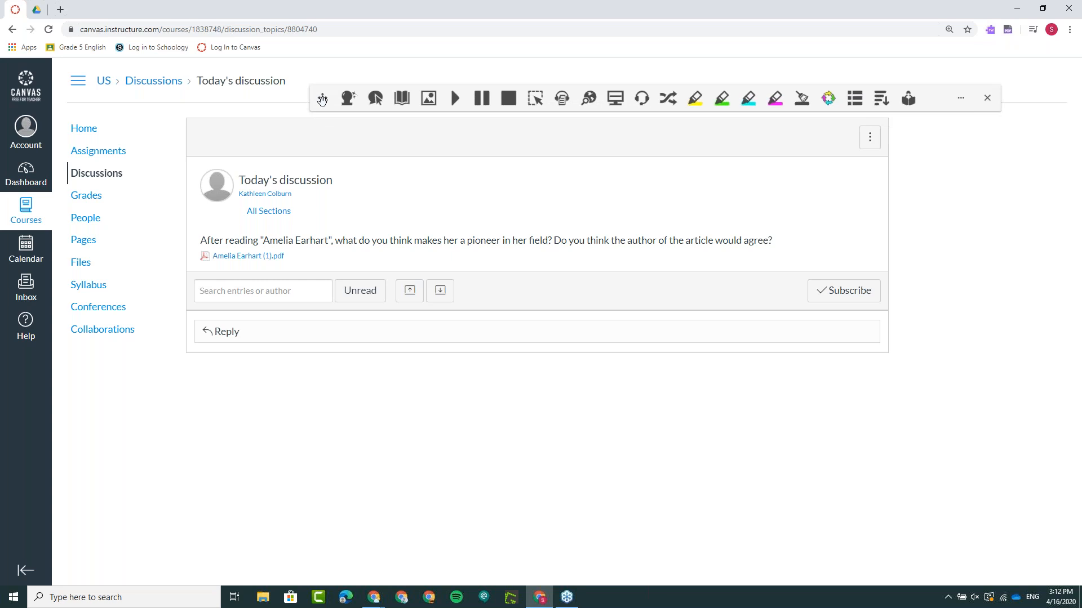
- Have the discussion question read aloud with Hover Speech at a raised volume, and turn the tool off
key(XF86AudioRaiseVolume)
click(370, 105)
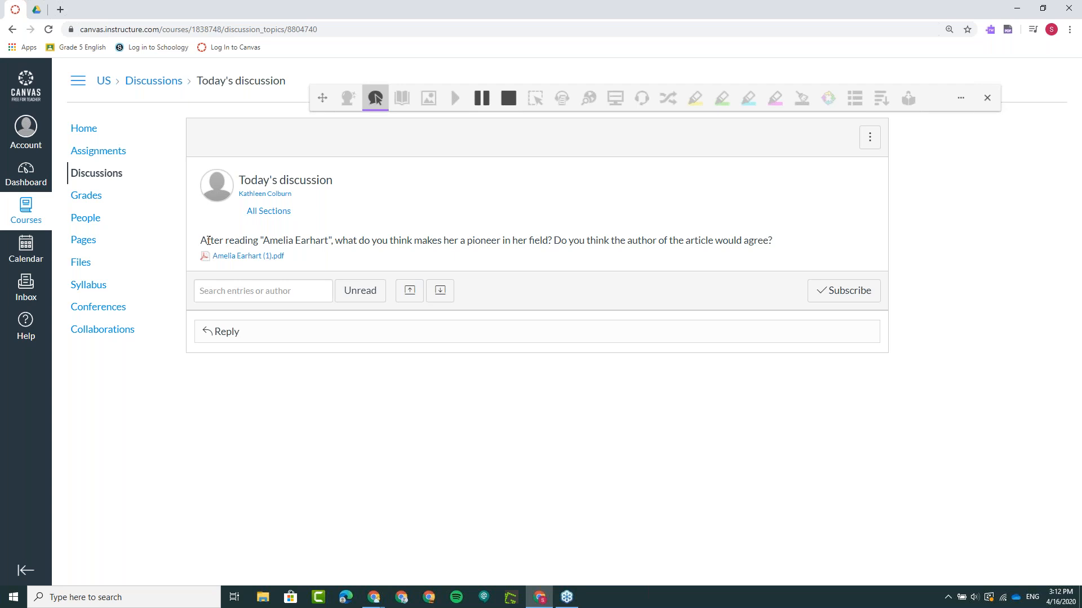
mouse_move(208, 241)
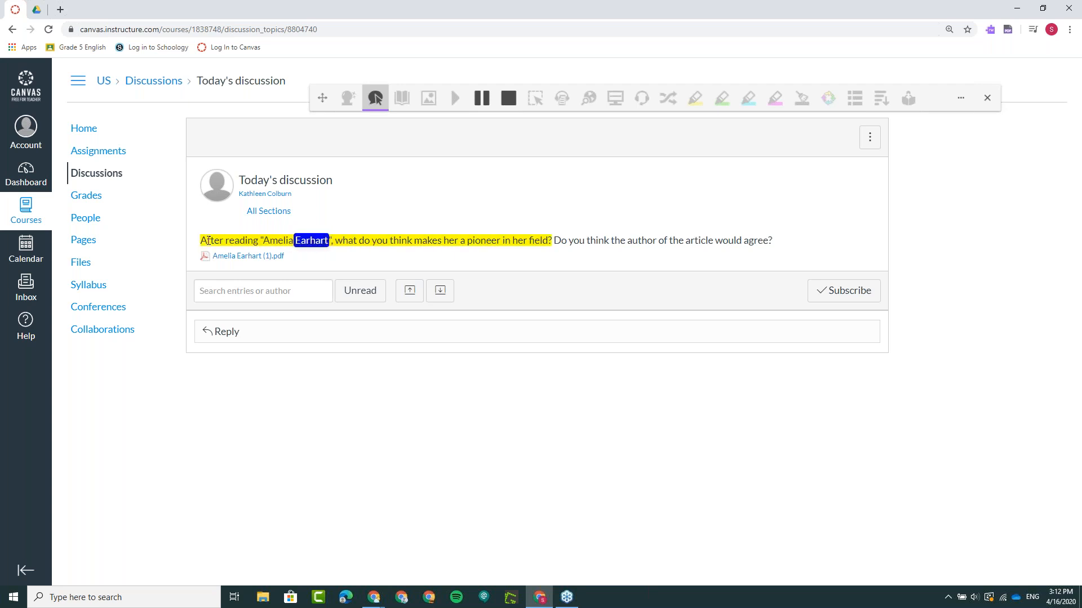
key(XF86AudioRaiseVolume)
key(XF86AudioRaiseVolume)
key(XF86AudioRaiseVolume)
key(XF86AudioRaiseVolume)
key(XF86AudioRaiseVolume)
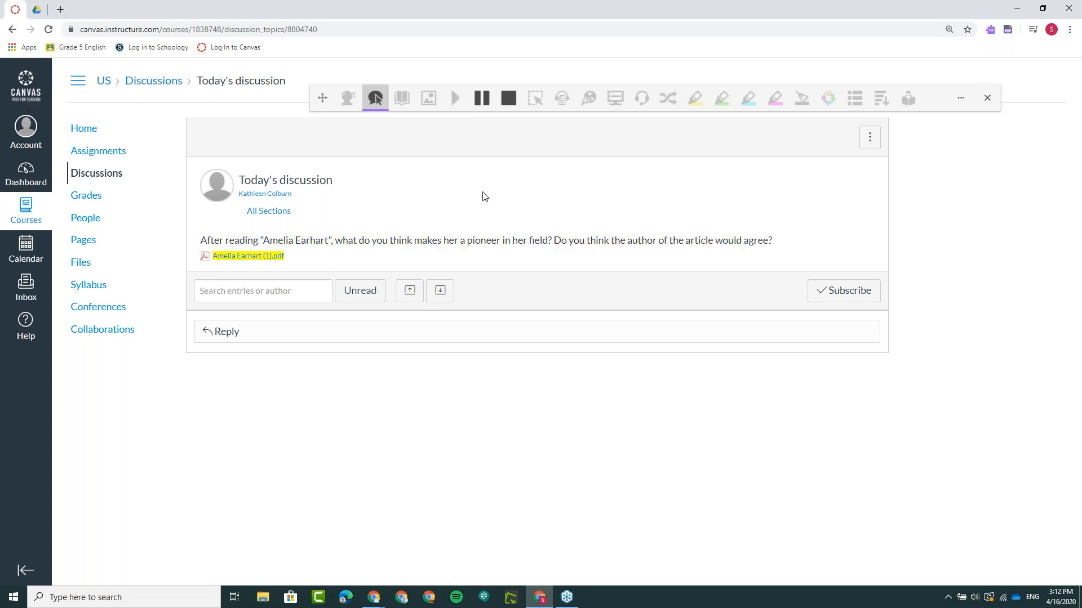
click(505, 101)
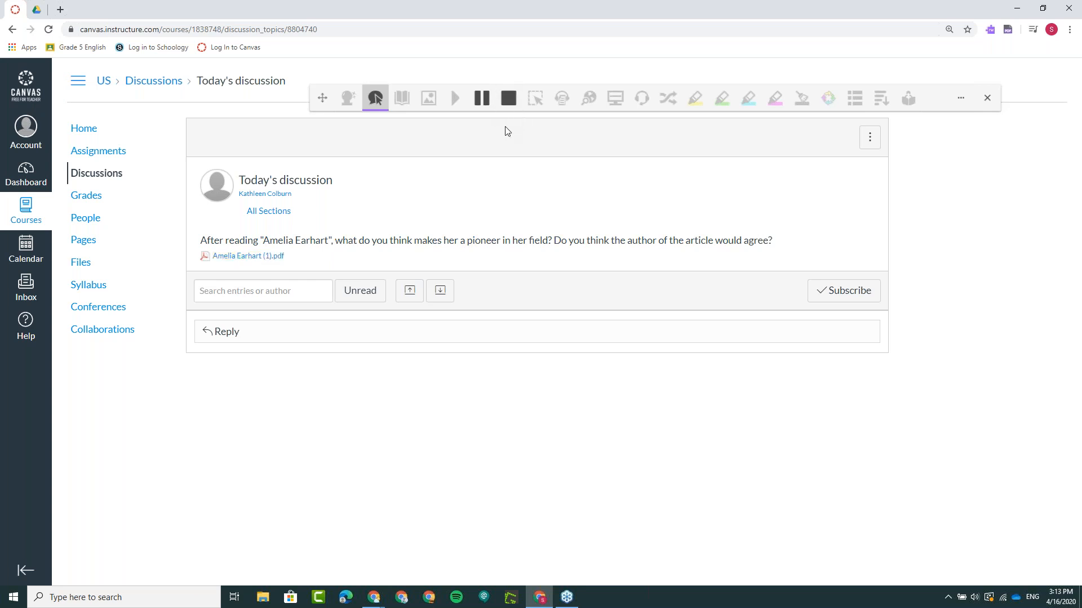
click(369, 107)
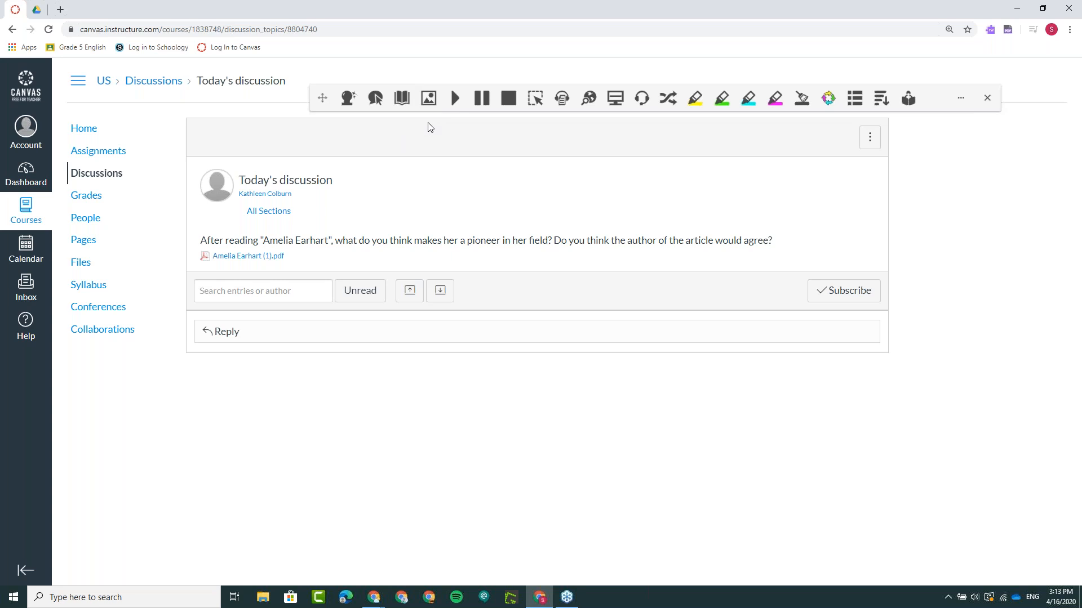
- Look up "pioneer" from the discussion question in the Dictionary, play its first noun definition and close the definitions
double_click(483, 240)
click(402, 98)
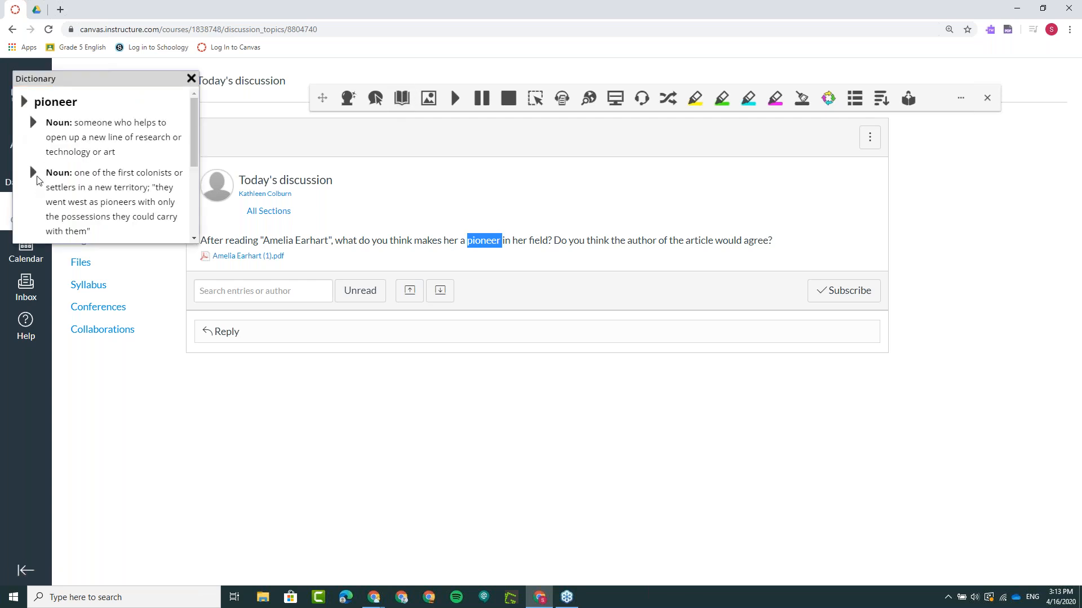
click(34, 123)
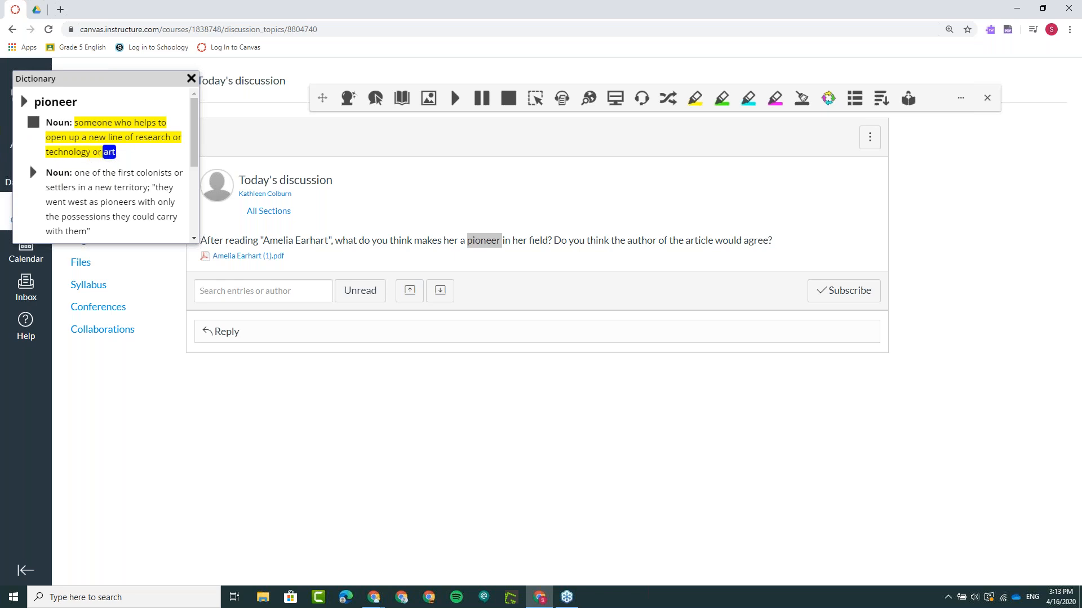
click(191, 78)
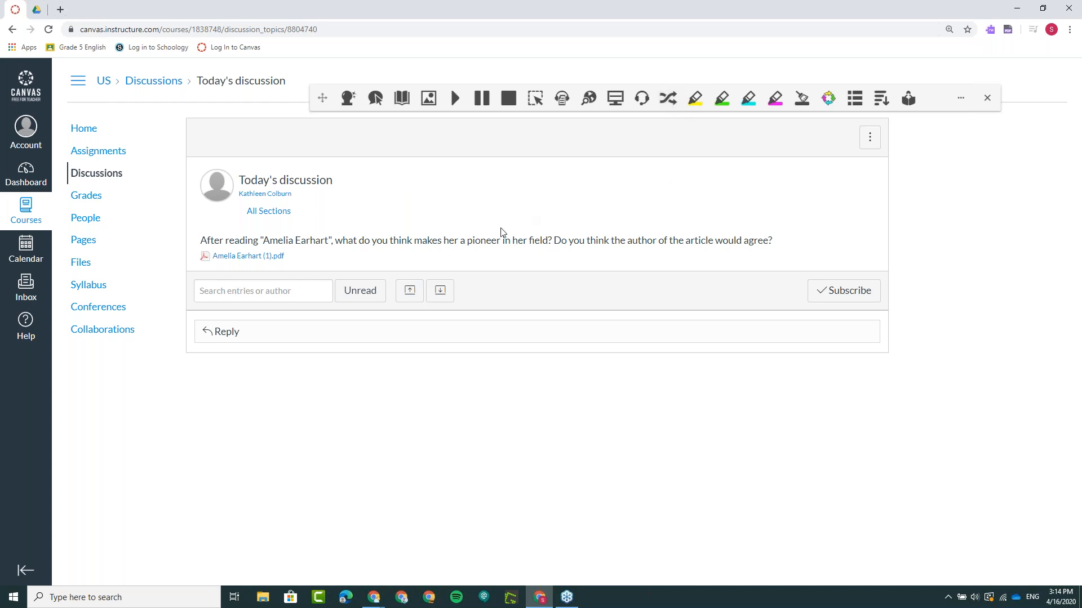
- Translate "pioneer" from the discussion question with the Translator, play the translation "pionero" and close the results
double_click(488, 240)
click(669, 102)
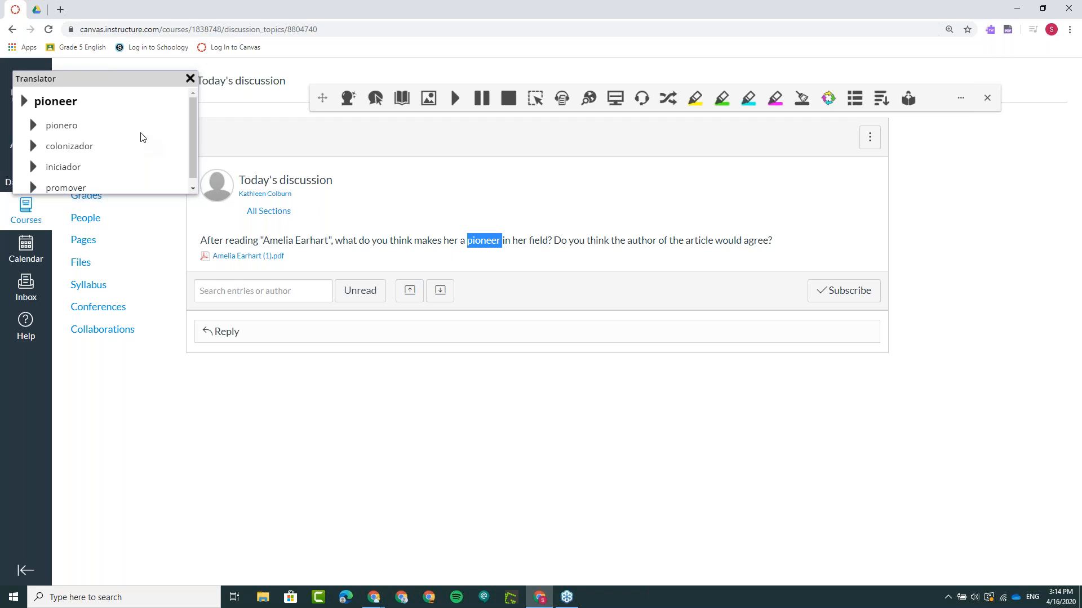
click(33, 127)
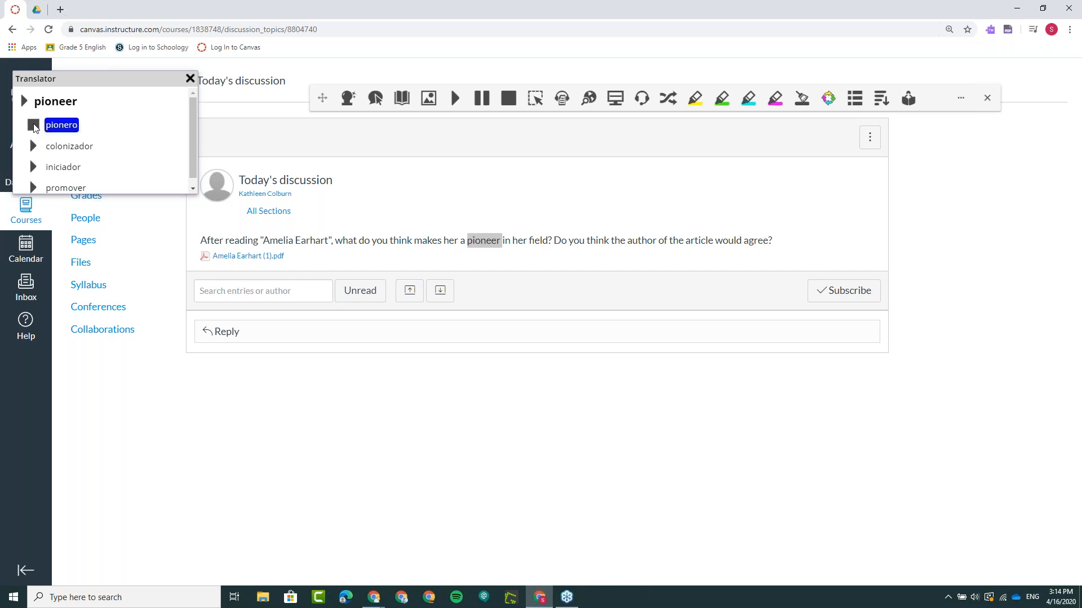
click(189, 80)
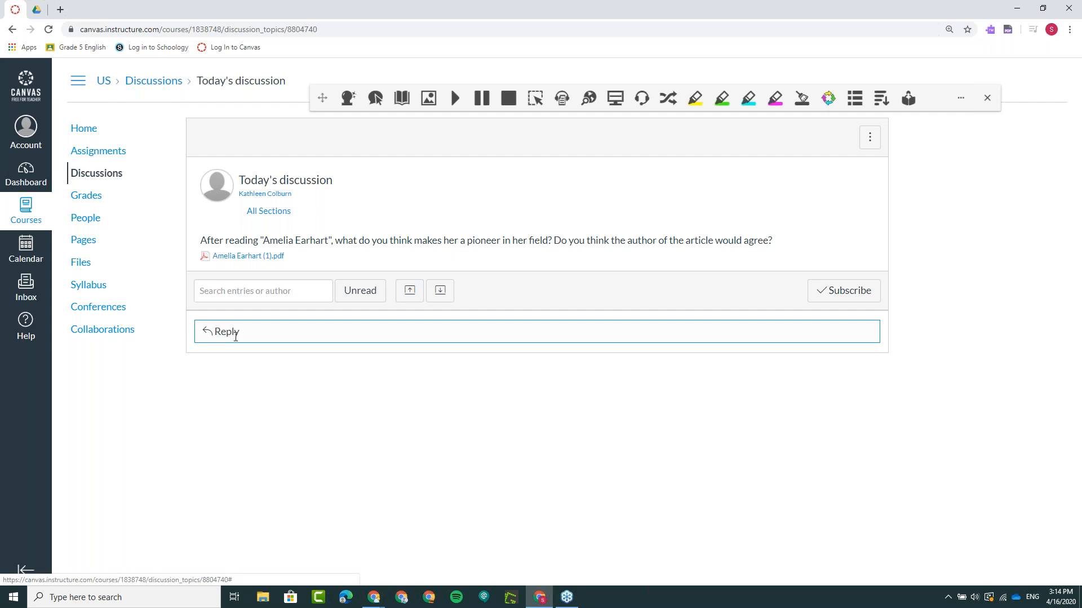
- Start a reply to the discussion and switch its rich content editor to the plain HTML editor
click(231, 337)
click(847, 322)
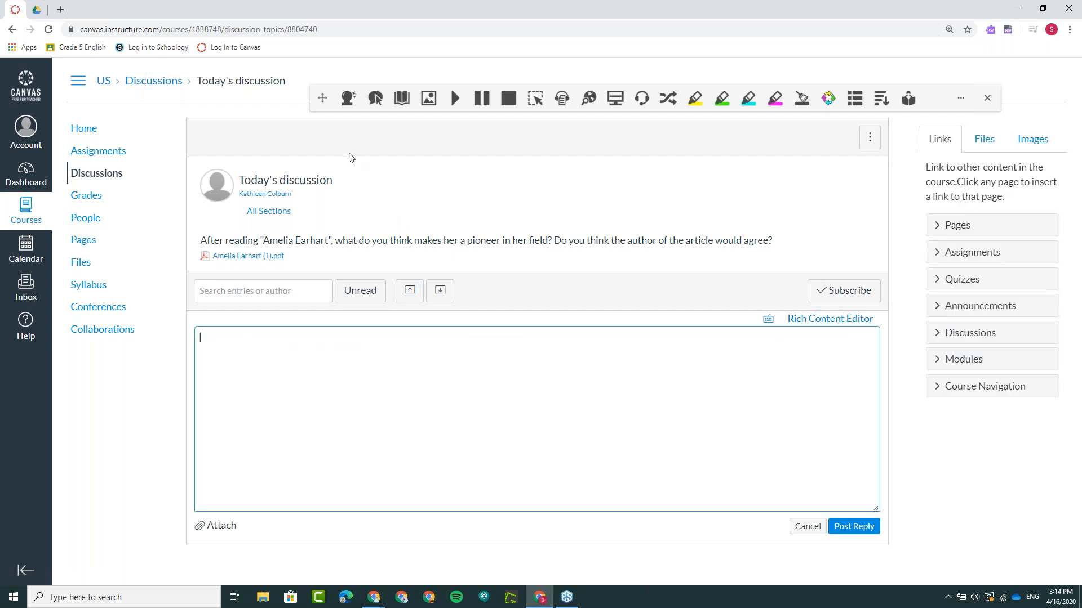
- Write "Amelia" in the reply with word prediction turned on, and turn prediction off again
click(349, 100)
click(225, 337)
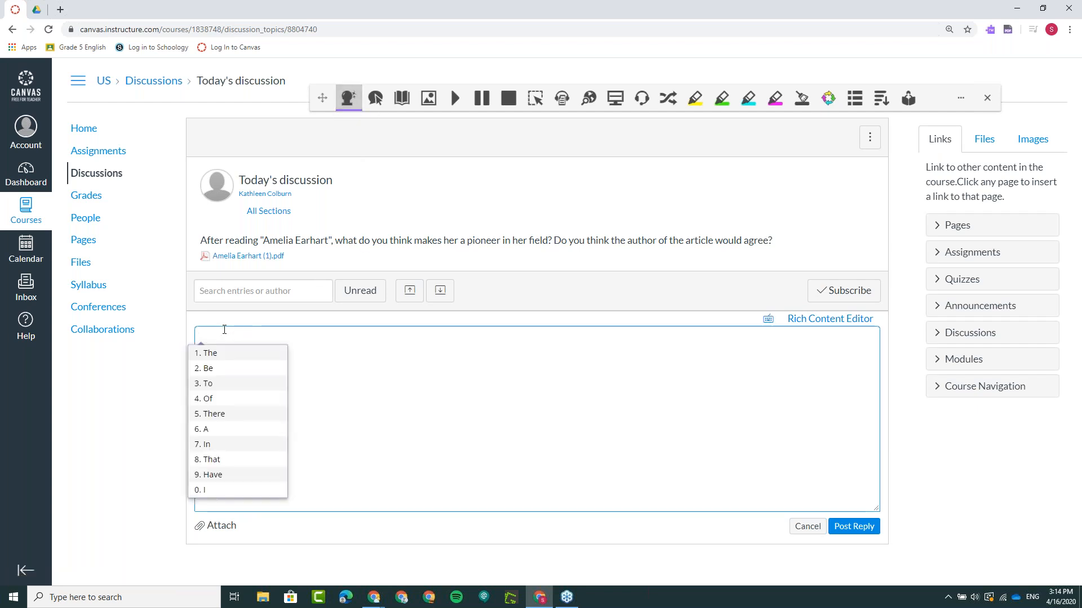
text(Am)
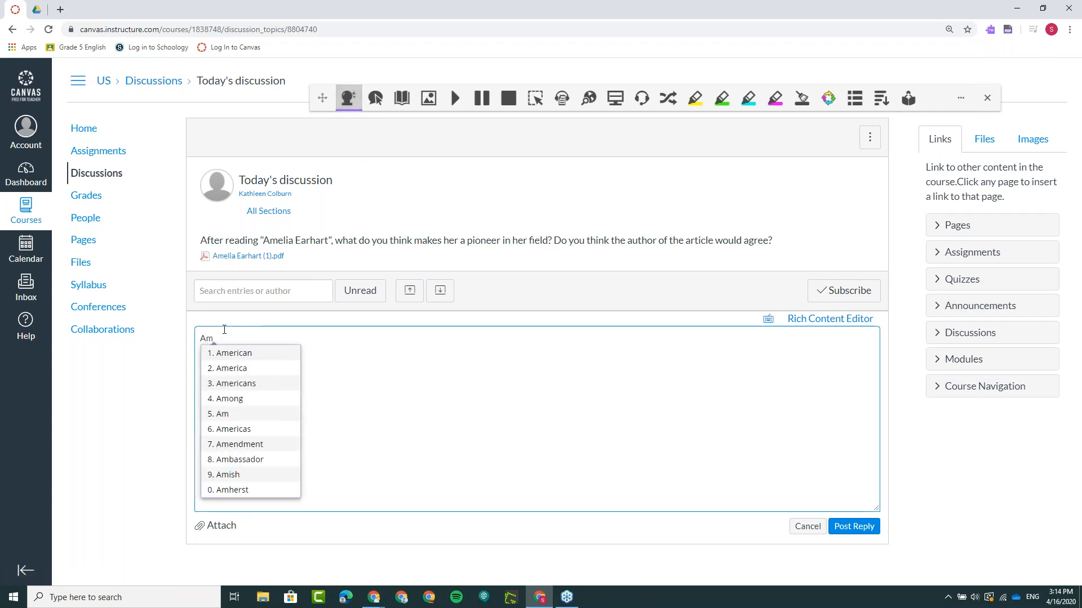
text(el)
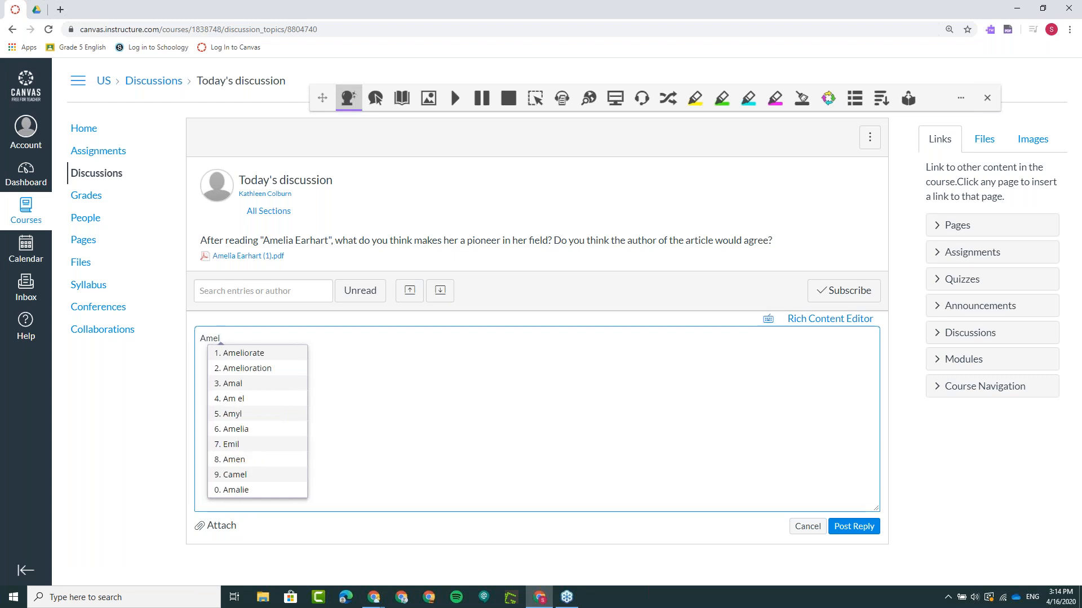
text(i)
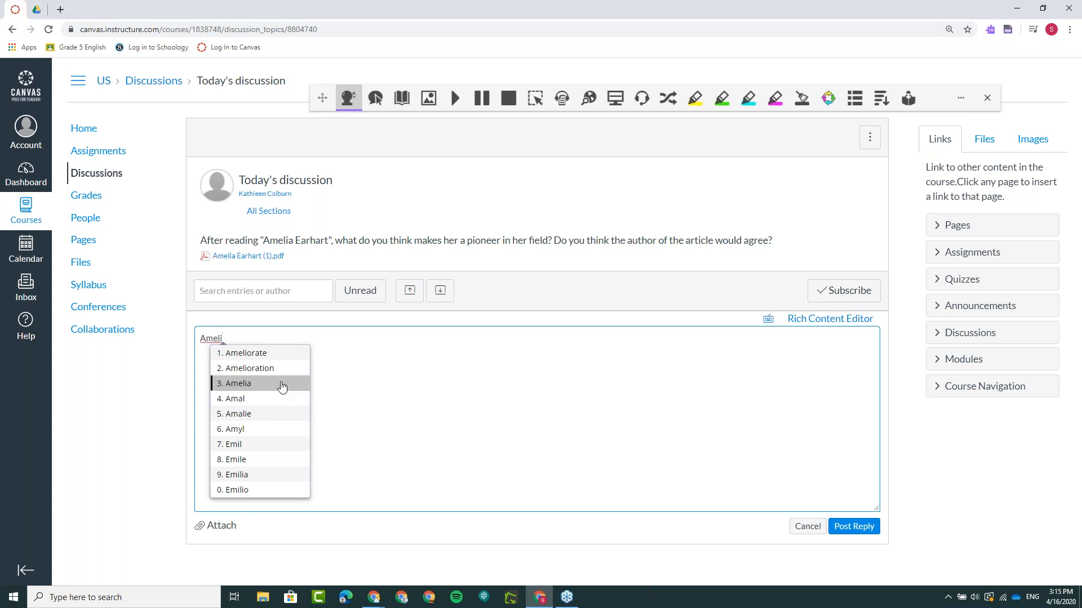
text(a)
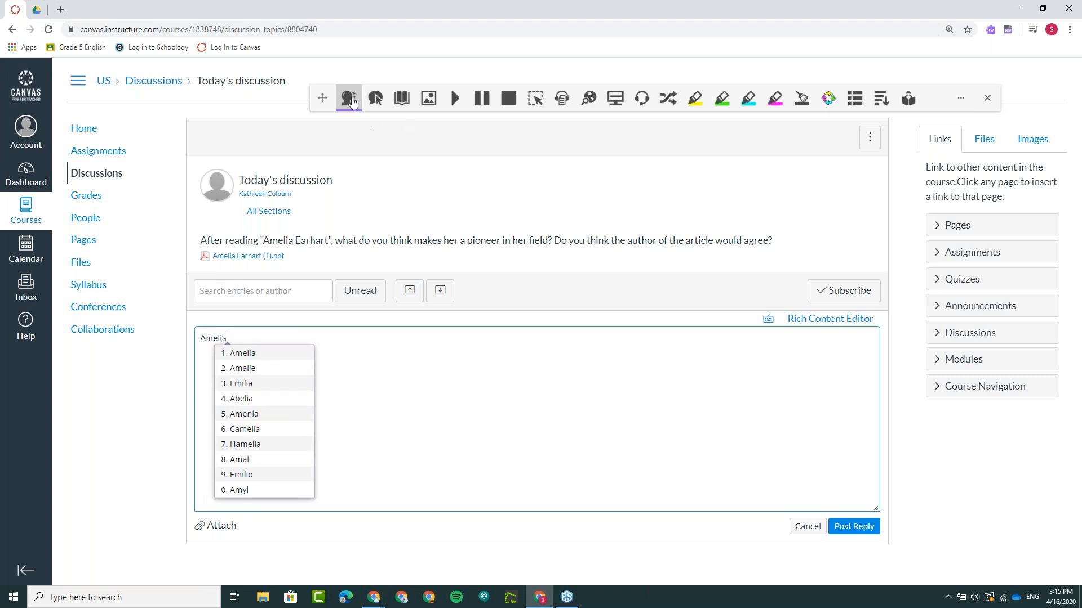
click(349, 99)
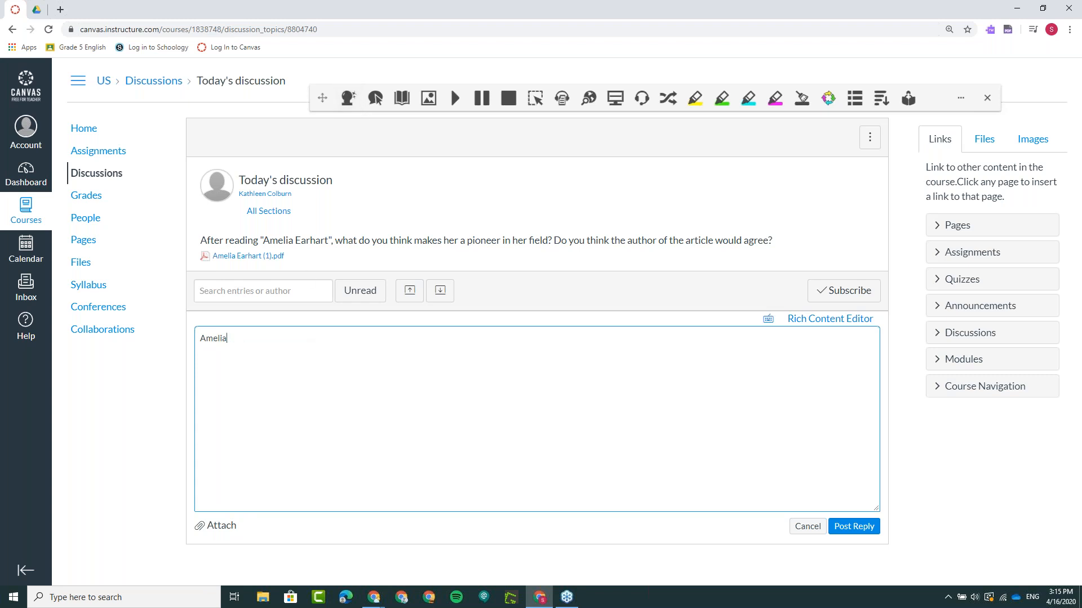
- Clear the reply and dictate "Amelia Earhart was the first major female Aviator" into it with Talk&Type
shift+click(207, 340)
key(BackSpace)
key(BackSpace)
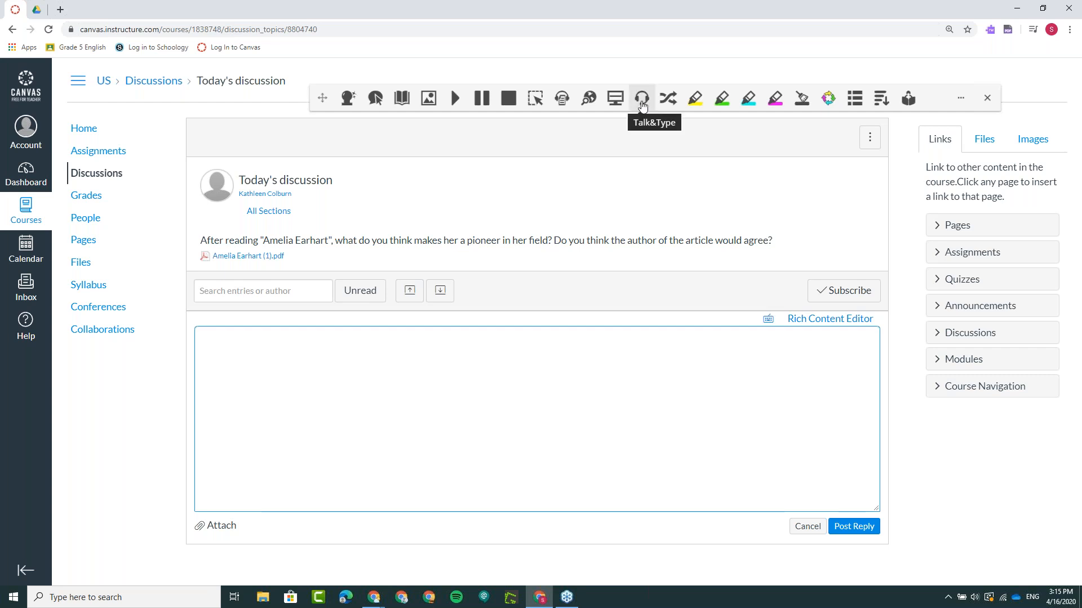
click(642, 105)
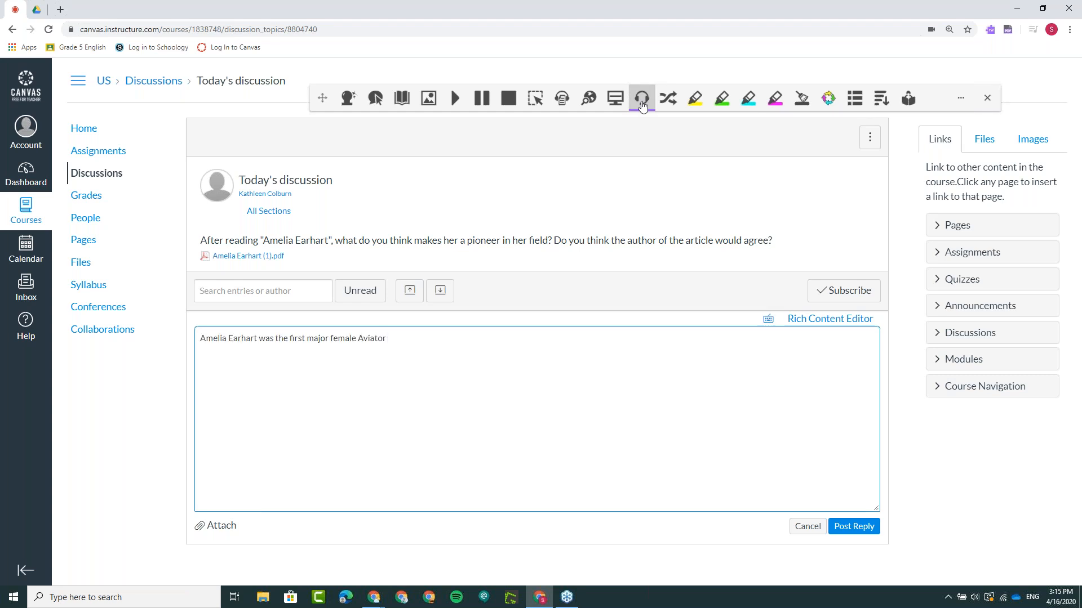
click(642, 104)
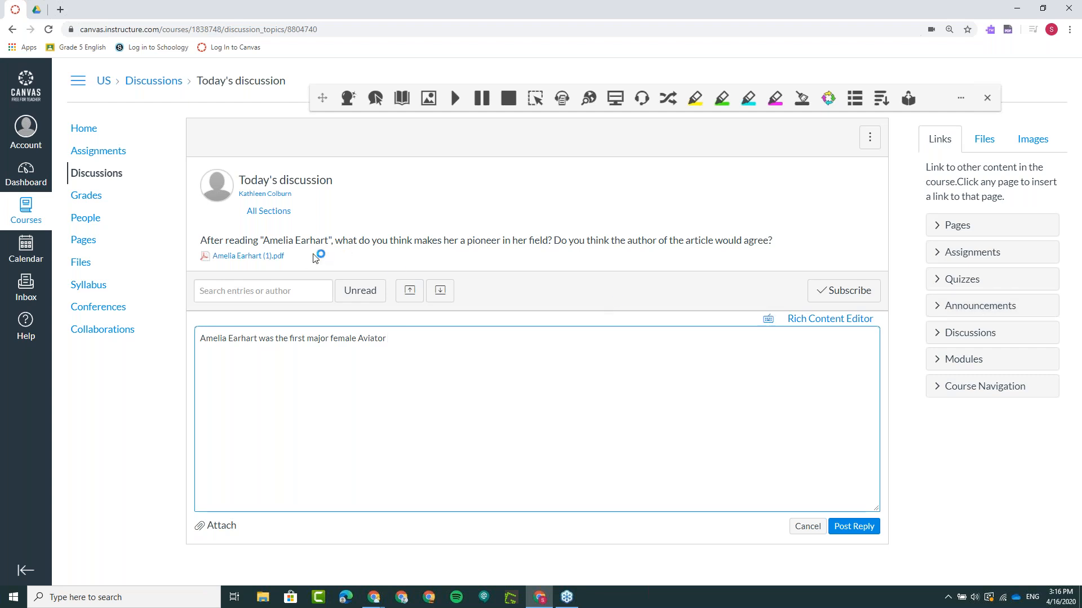
- Open the course page "Lecture Notes - April 16" and show the Read&Write toolbar on it
click(86, 240)
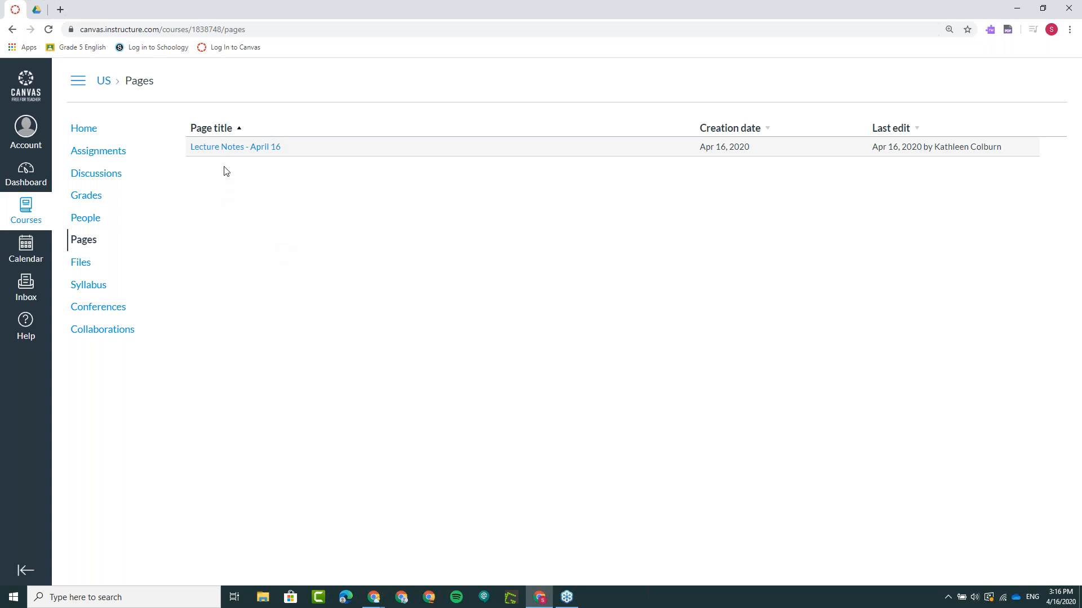
click(227, 147)
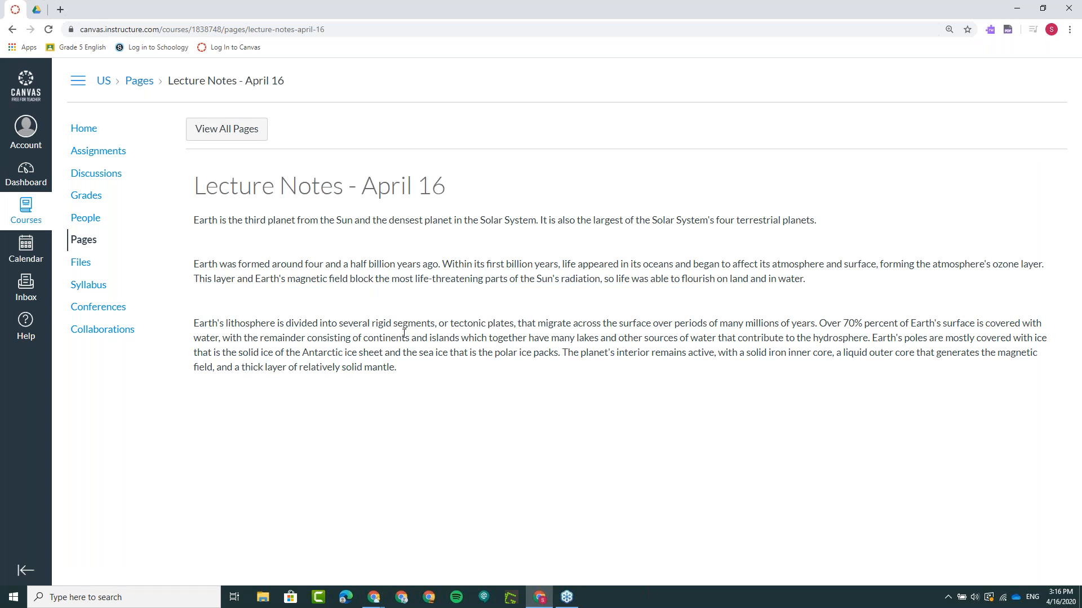
click(990, 33)
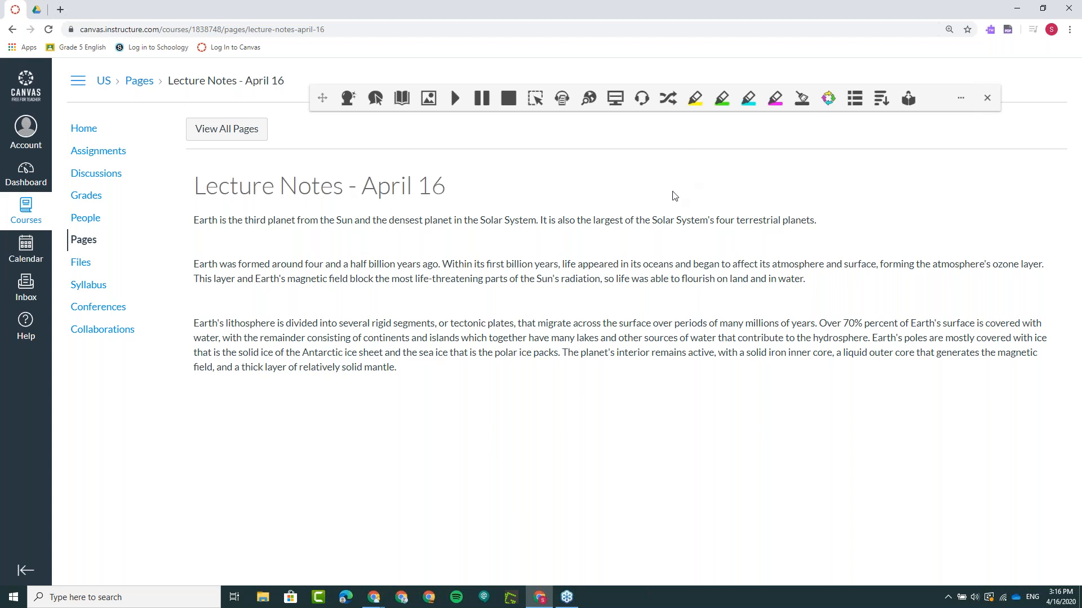
- Convert the entire lecture notes text, including its title, to an MP3 file with Audio Maker and clear the selection
drag(197, 180, 420, 371)
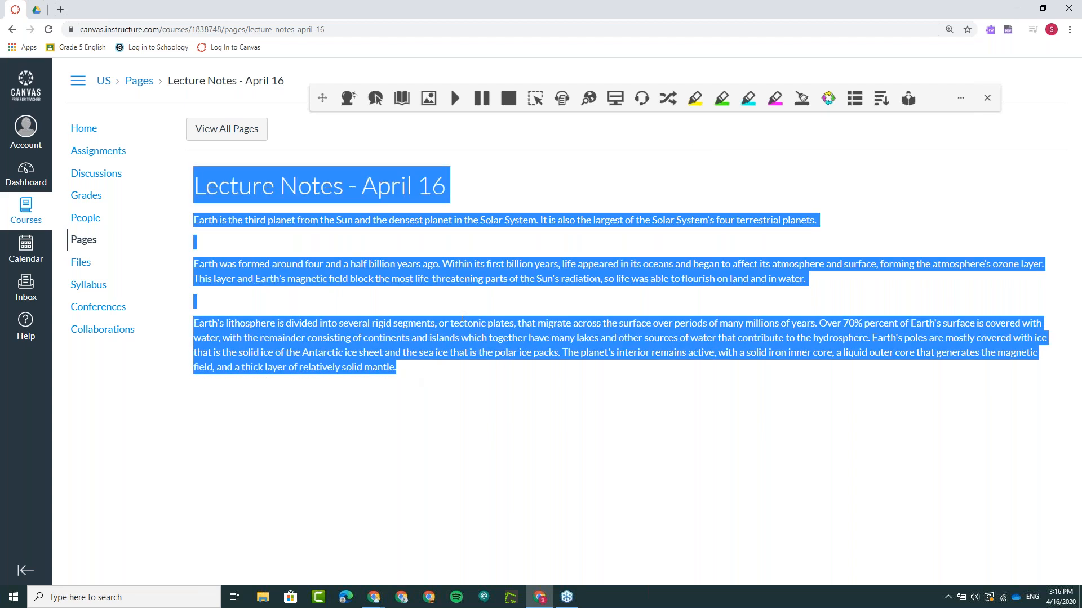
click(562, 98)
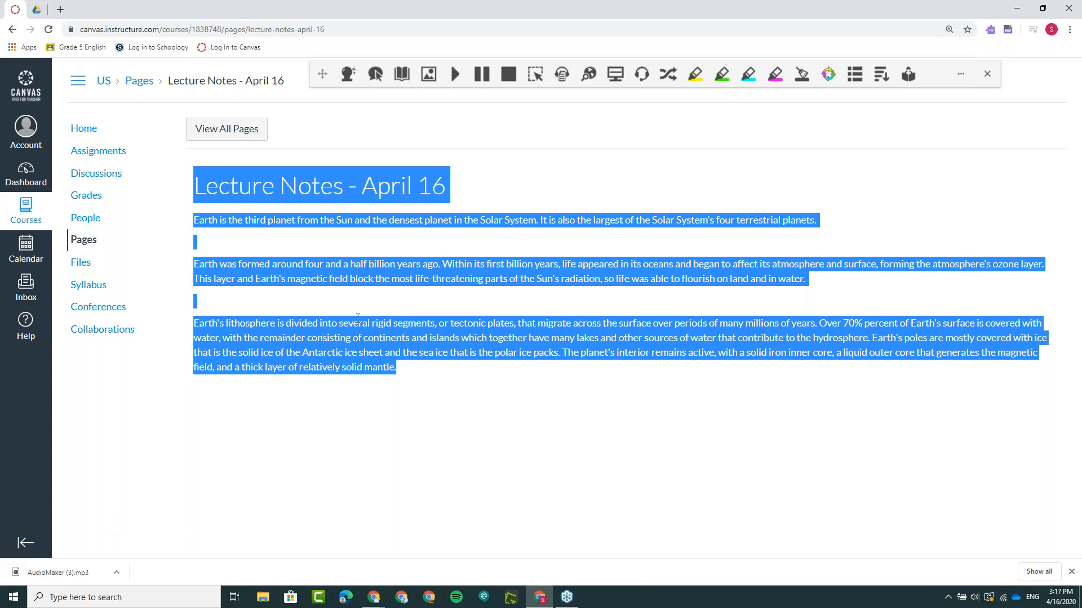
click(522, 175)
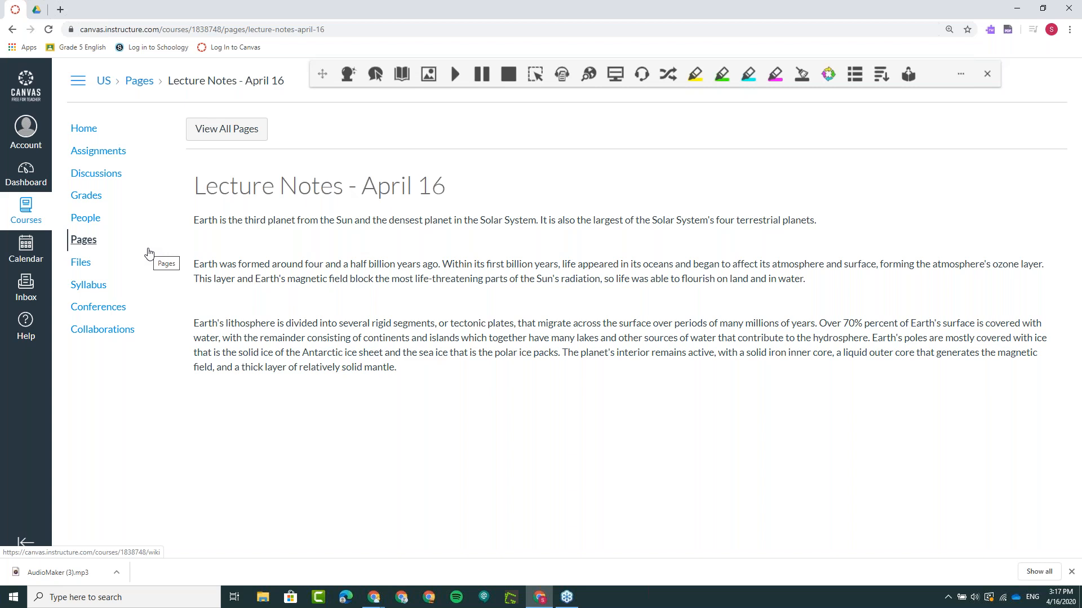
- Open Amelia Earhart.pdf from the course files in the preview and view the start of its first page
click(86, 265)
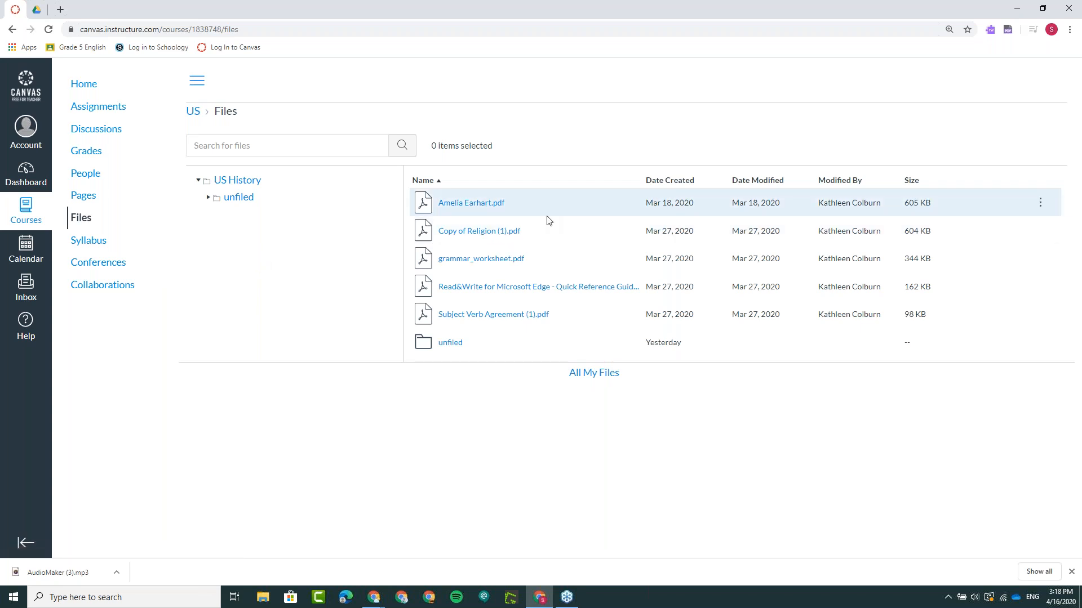
click(476, 207)
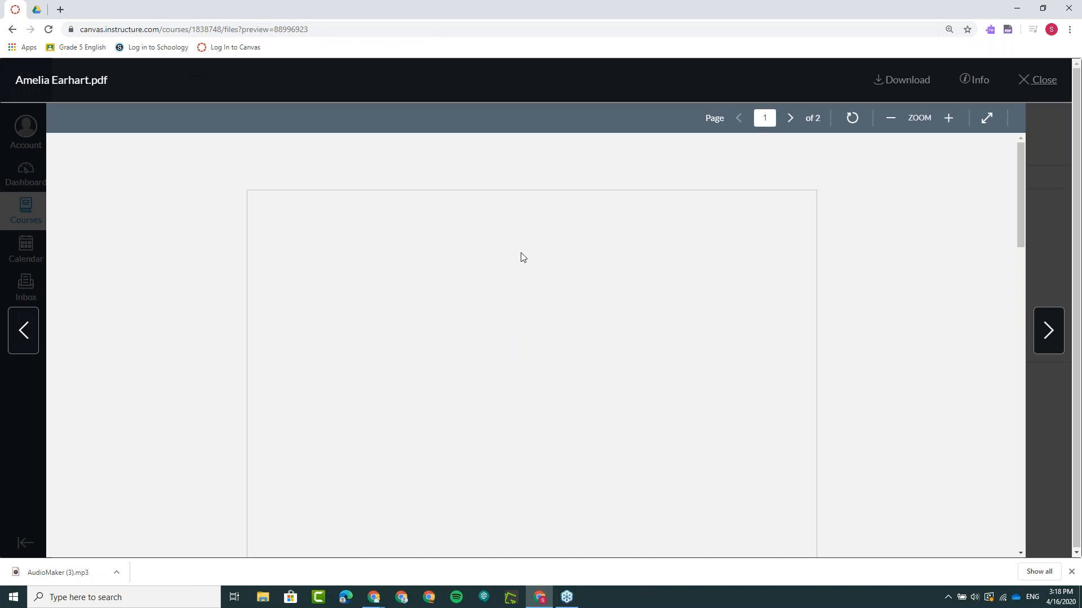
scroll(493, 303, down, 2)
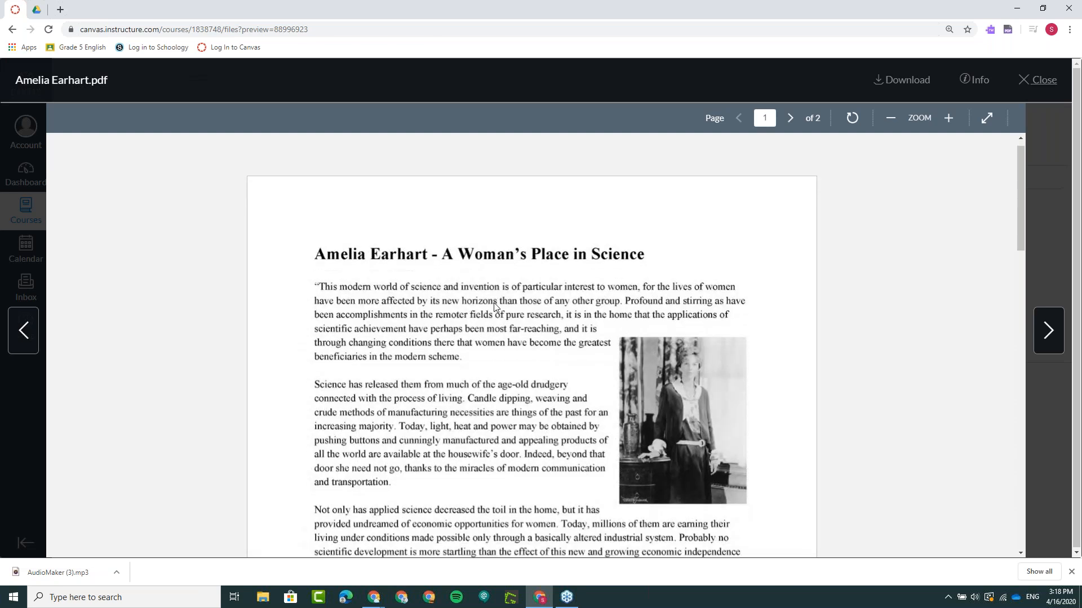
- Try to select the heading and opening paragraph text of Amelia Earhart.pdf in the Canvas file preview
scroll(494, 303, up, 2)
drag(334, 314, 370, 328)
click(338, 309)
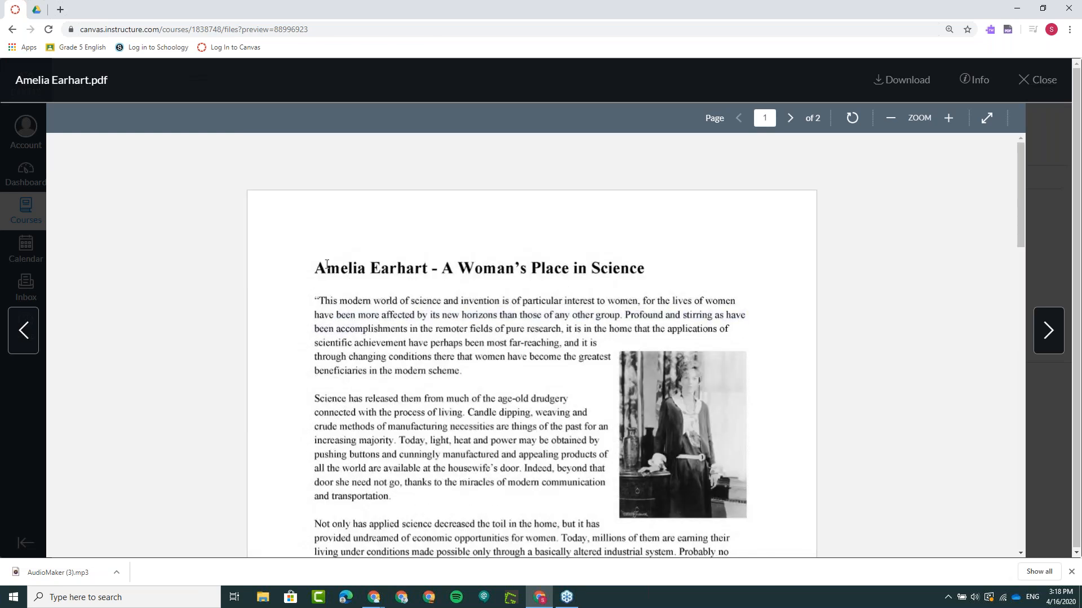
drag(325, 269, 435, 306)
click(502, 242)
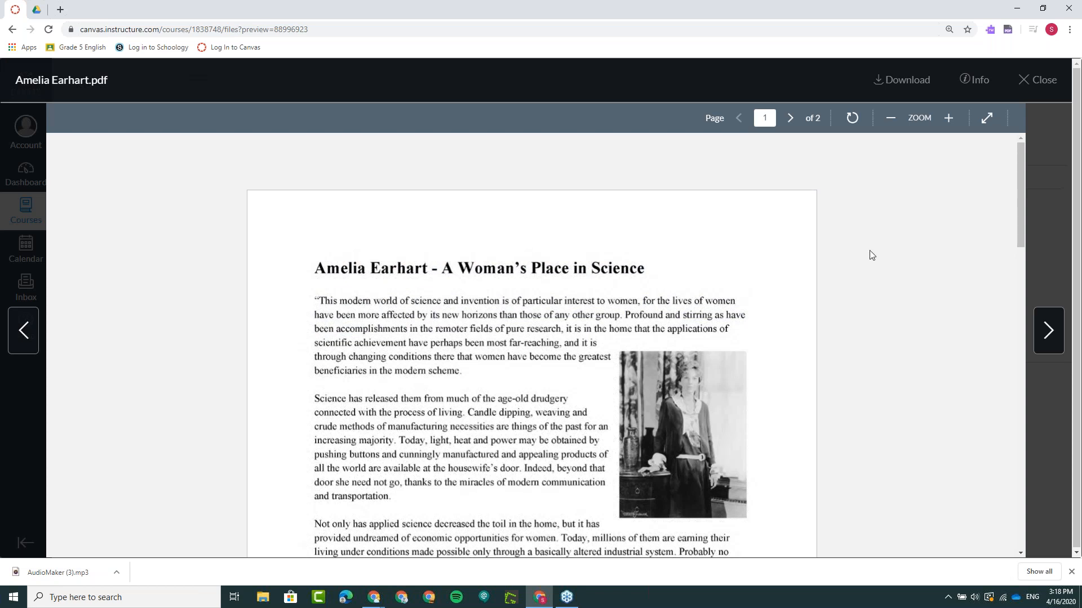
- Download Amelia Earhart.pdf so it opens in Texthelp PDF Reader, view the reader extension's options, and return to the start of the PDF
click(904, 84)
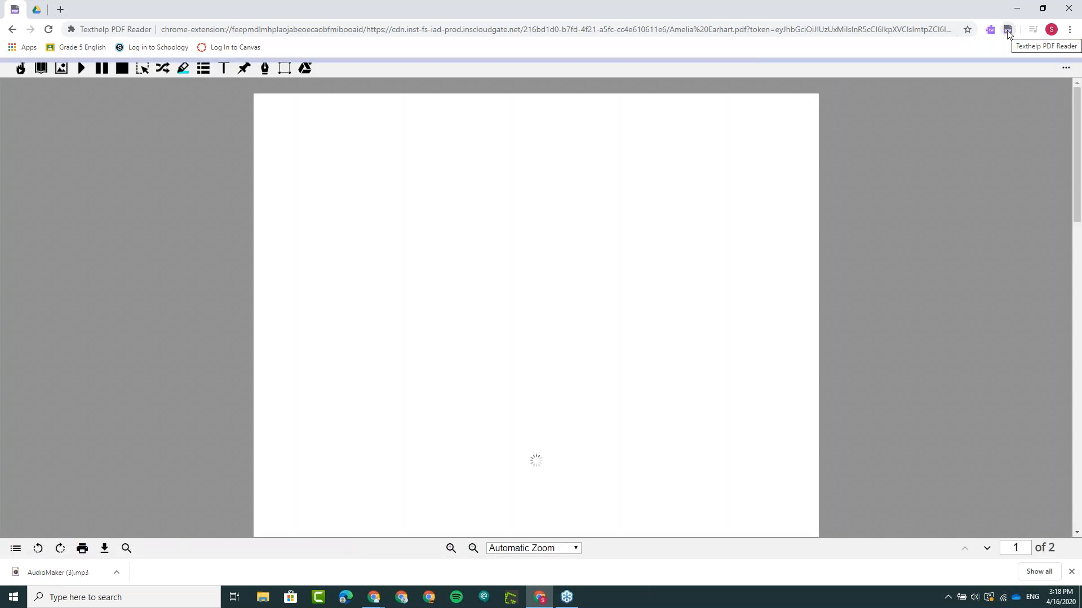
right_click(1007, 33)
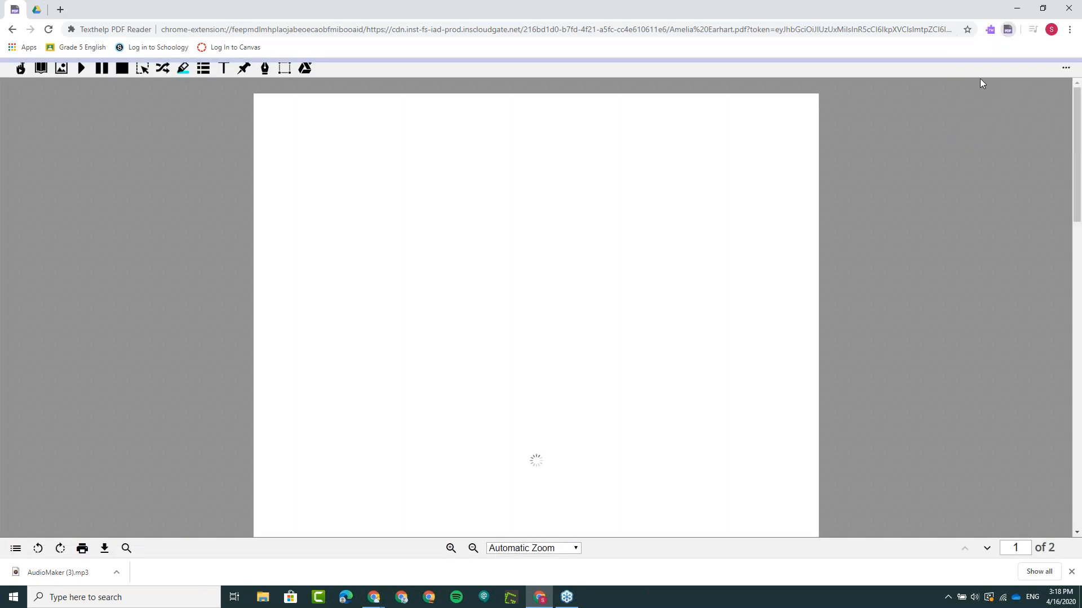
click(977, 79)
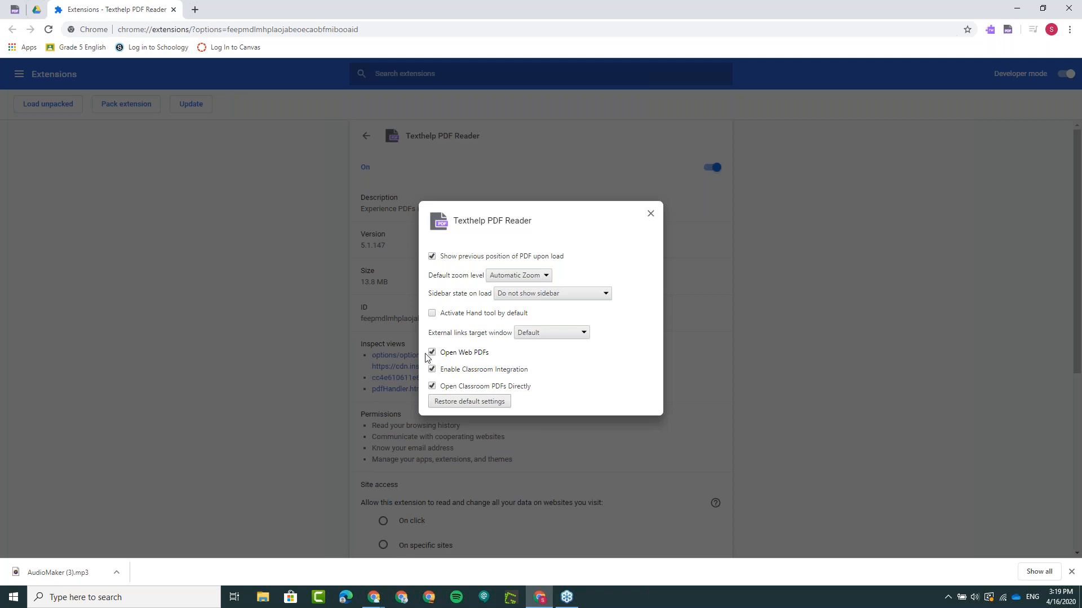
click(15, 15)
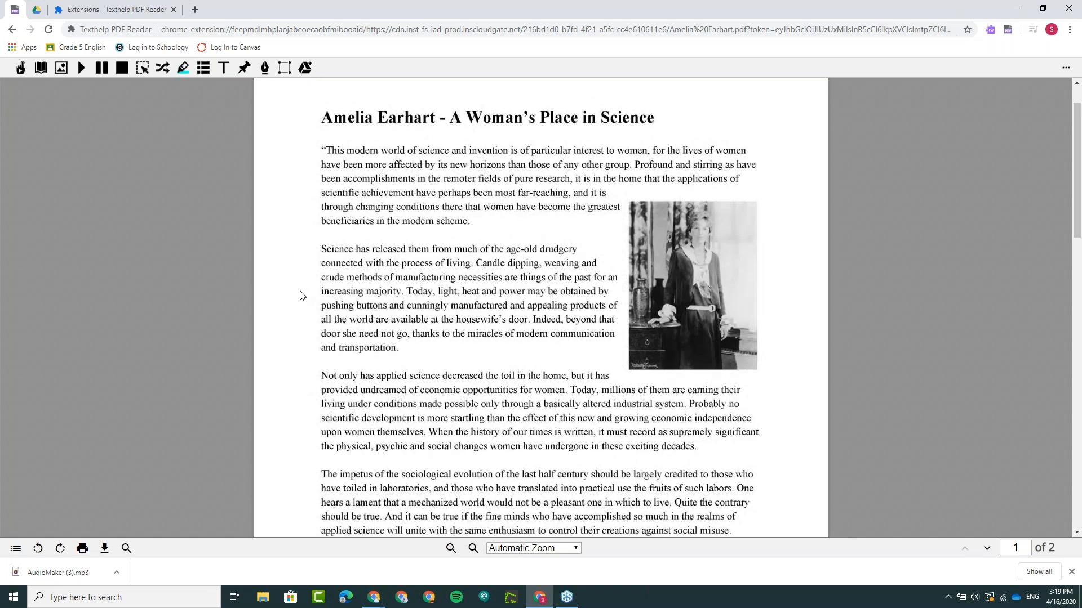
scroll(255, 286, up, 1)
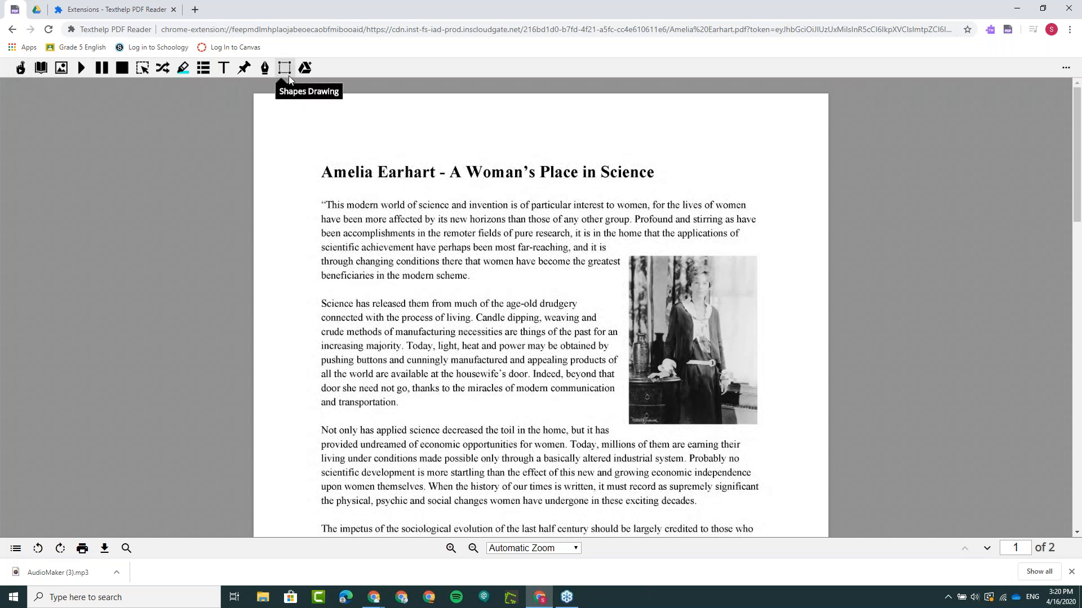
- Have the paragraph starting "Science has released them" read aloud with Click to speak, then turn the feature off
click(23, 72)
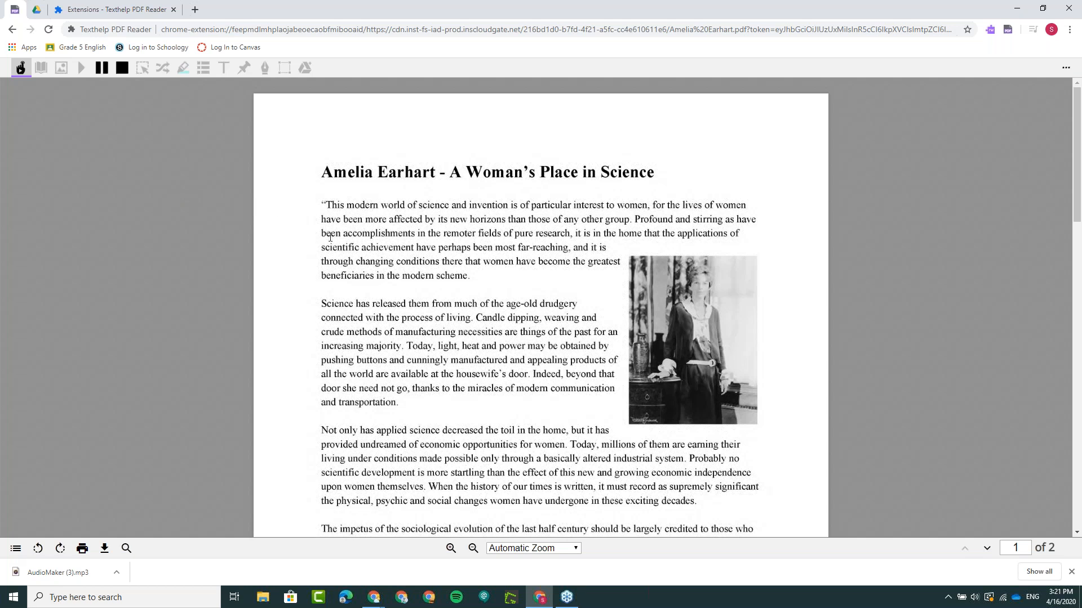
scroll(343, 245, down, 2)
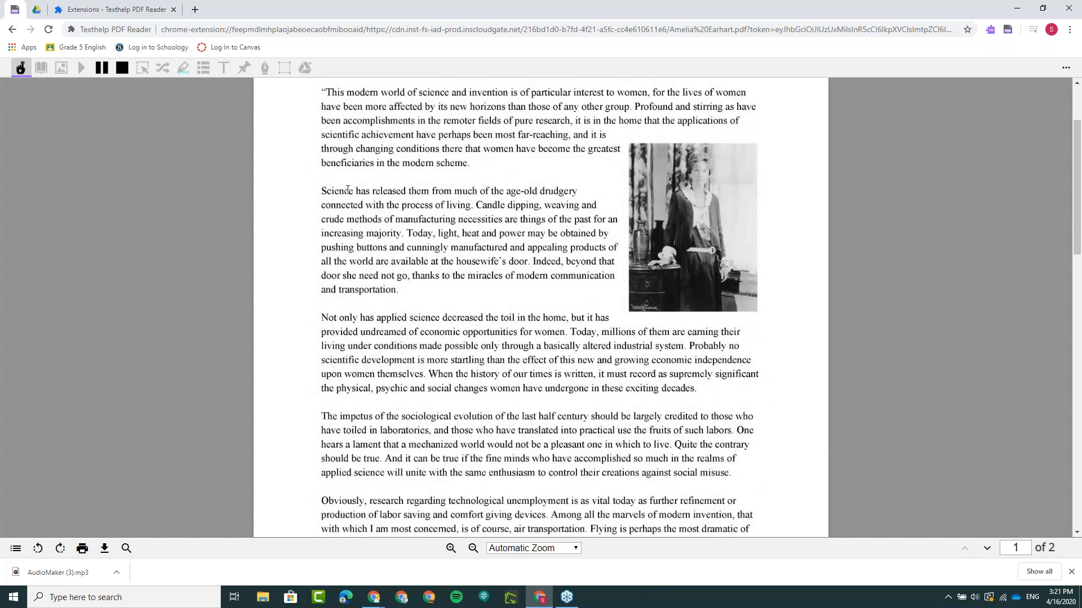
click(335, 191)
scroll(263, 171, up, 1)
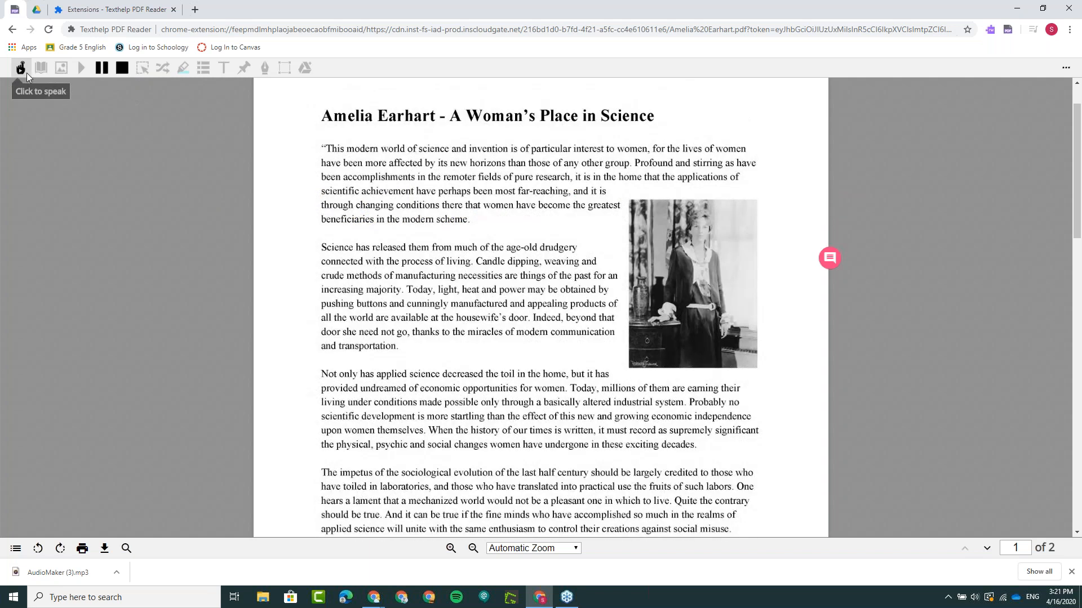
click(26, 72)
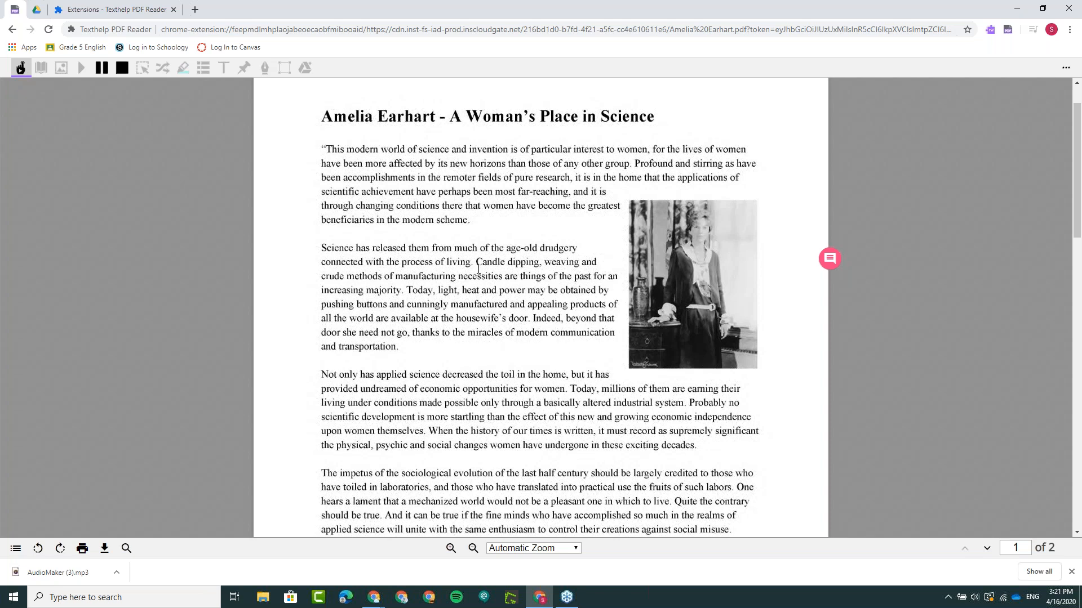
scroll(478, 269, up, 1)
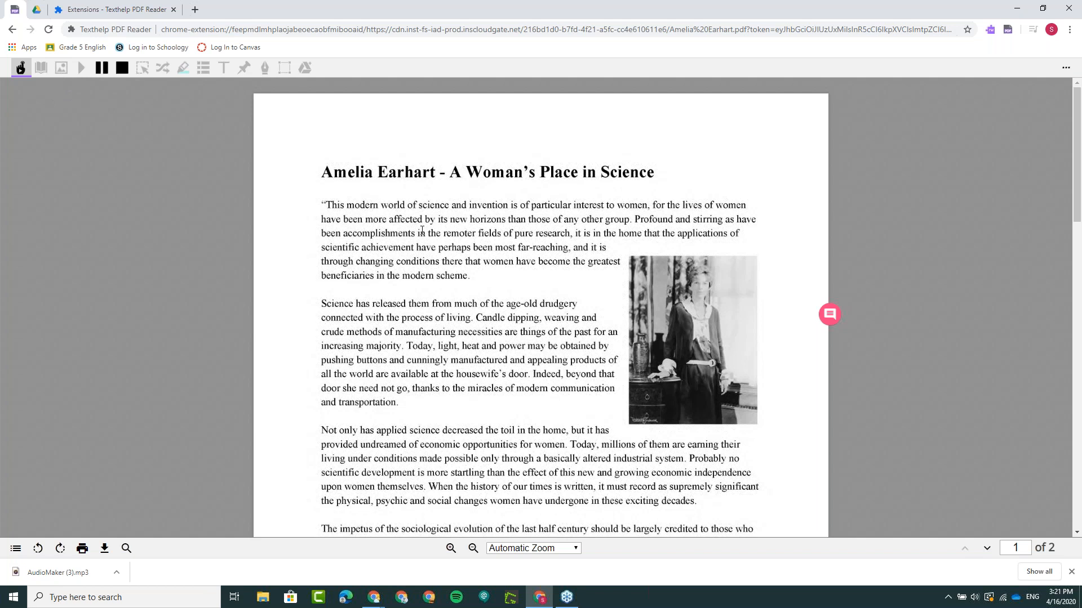
scroll(421, 230, down, 1)
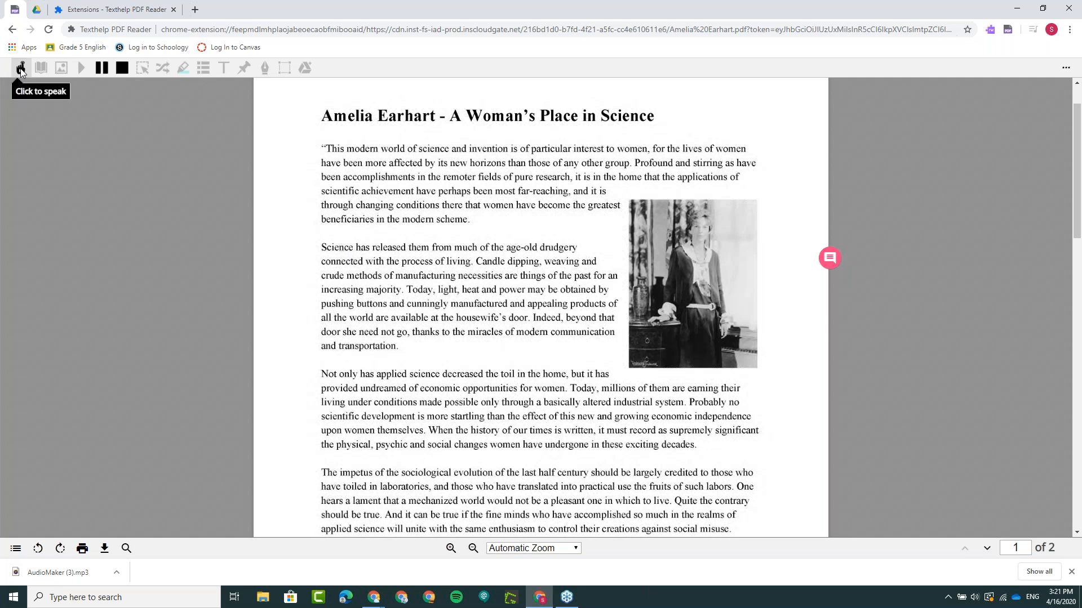
click(20, 69)
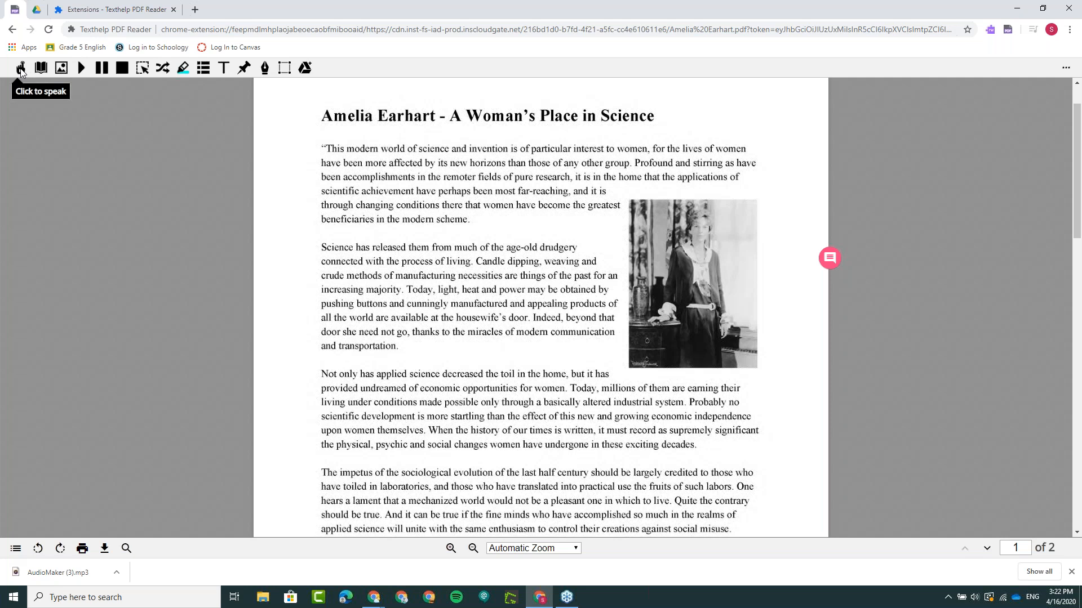
- Highlight the sentence "Science has released them from much of the age-old drudgery connected with the process of living." in green
click(179, 72)
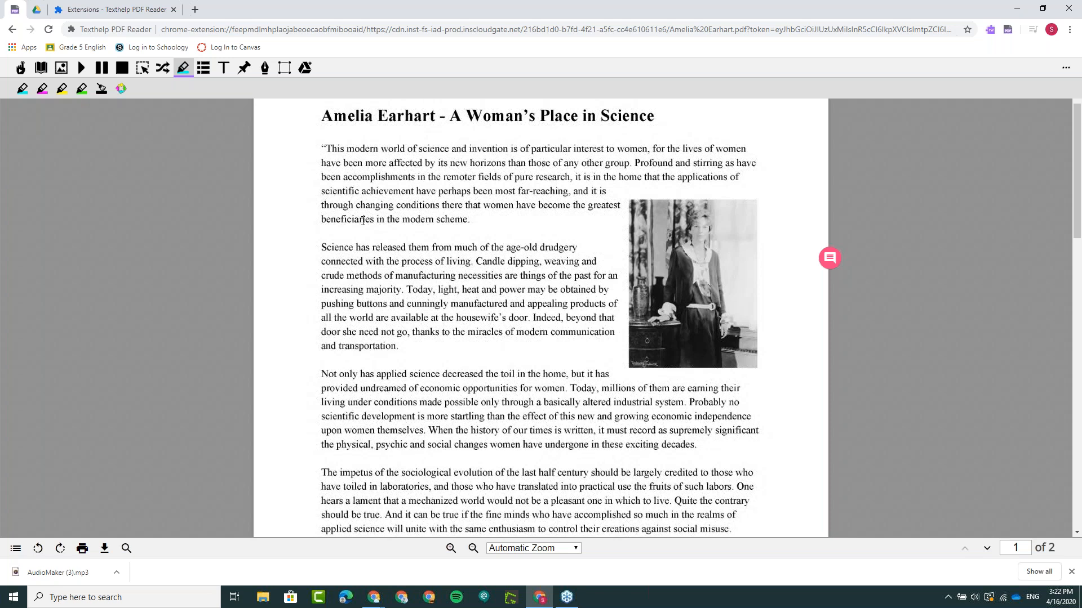
scroll(324, 189, down, 1)
drag(324, 190, 475, 206)
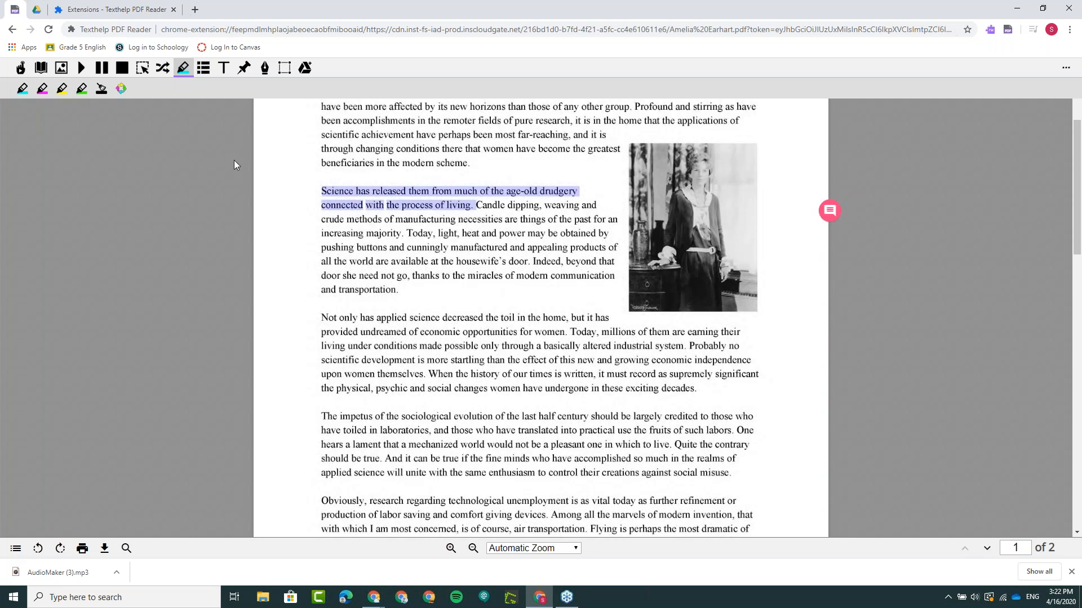
click(81, 89)
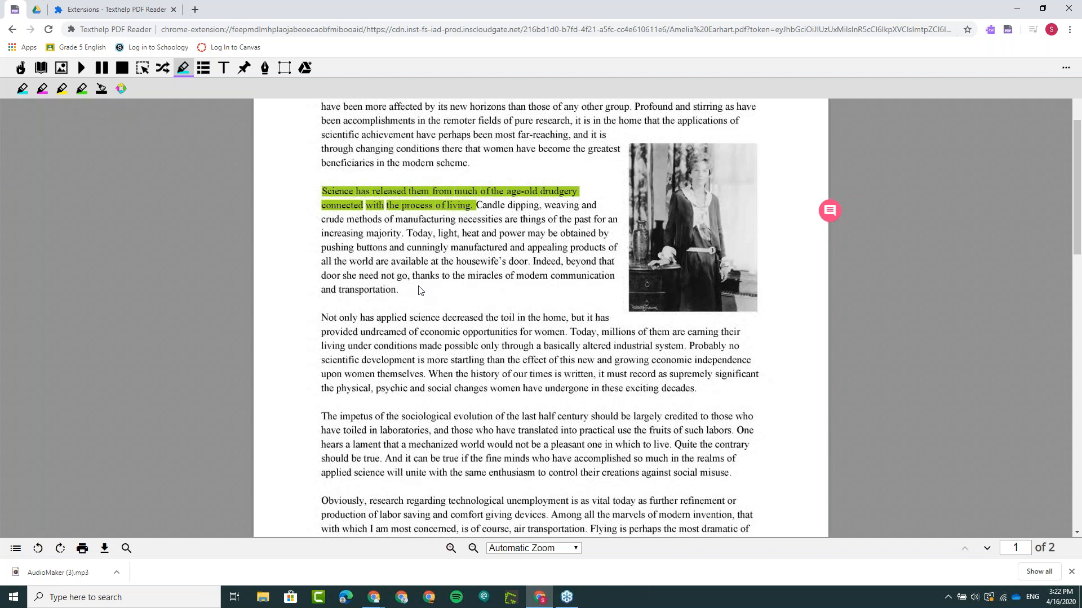
- Highlight the sentence "Today, millions of them are earning their living" through "altered industrial system" in yellow
scroll(419, 290, down, 1)
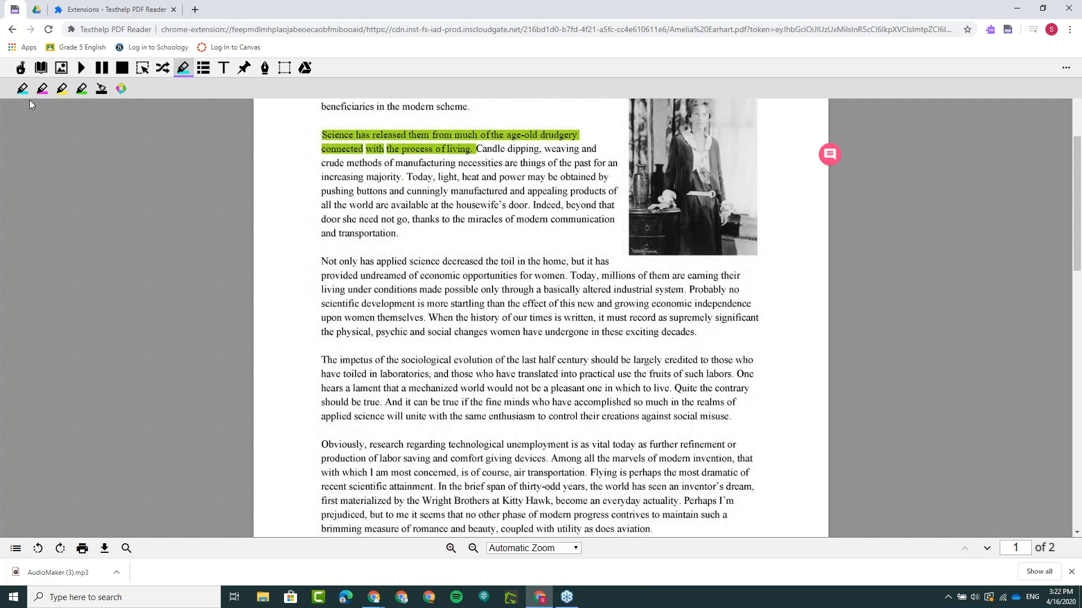
click(572, 274)
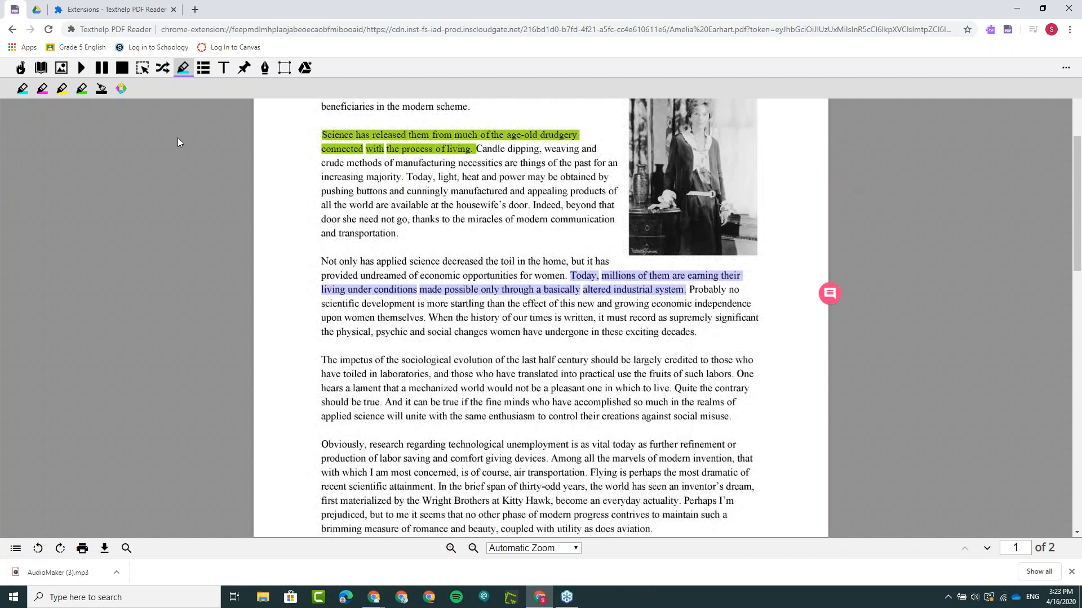
click(62, 89)
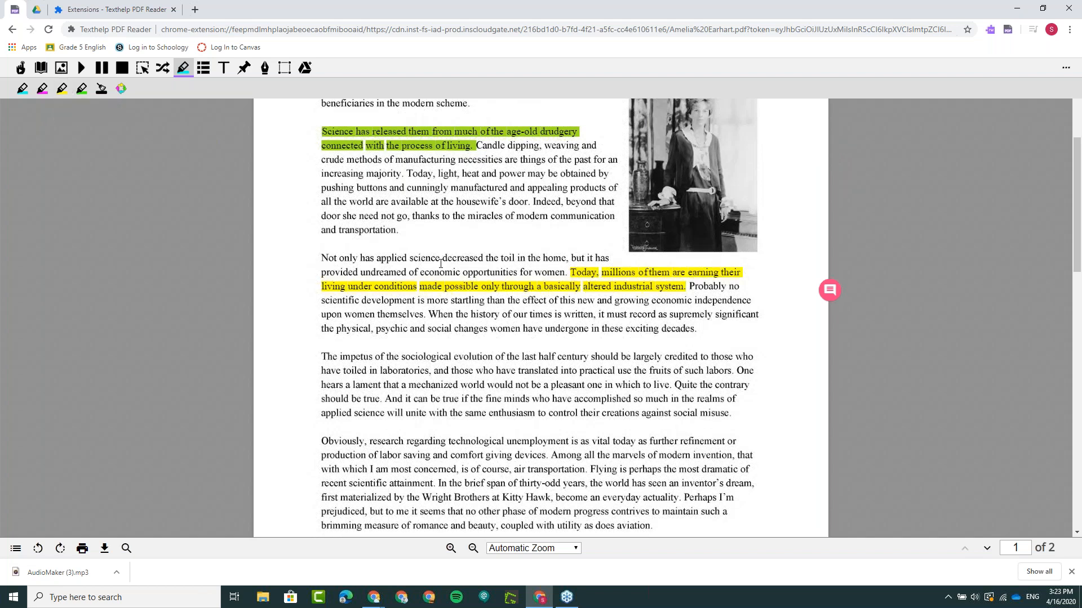
- Highlight the passage from "Obviously, research regarding technological unemployment" through "is of course," in pink
scroll(441, 263, down, 2)
scroll(440, 263, down, 1)
drag(321, 332, 510, 360)
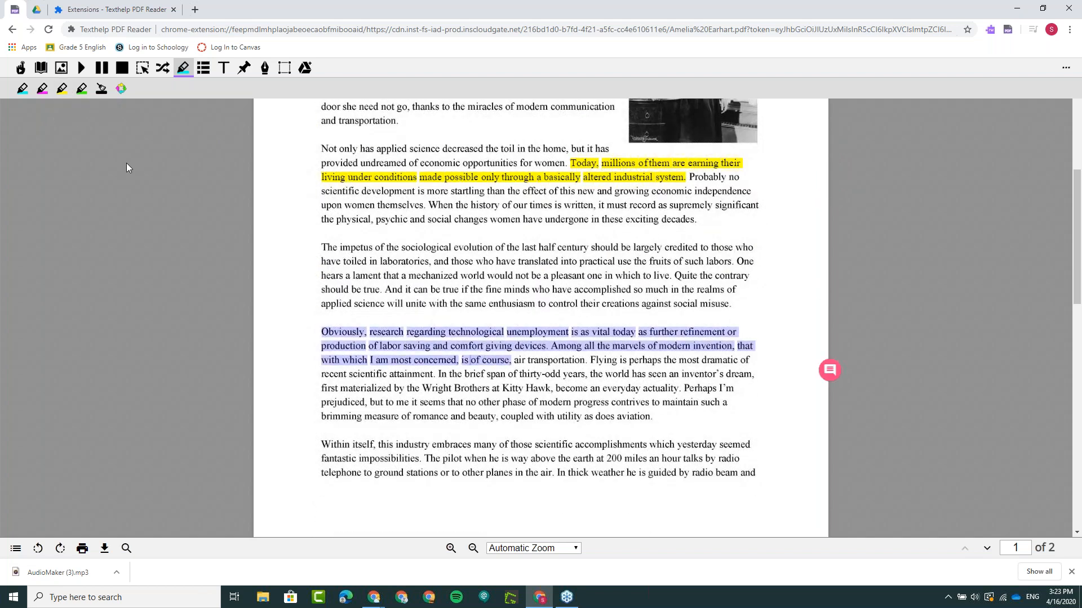
click(42, 89)
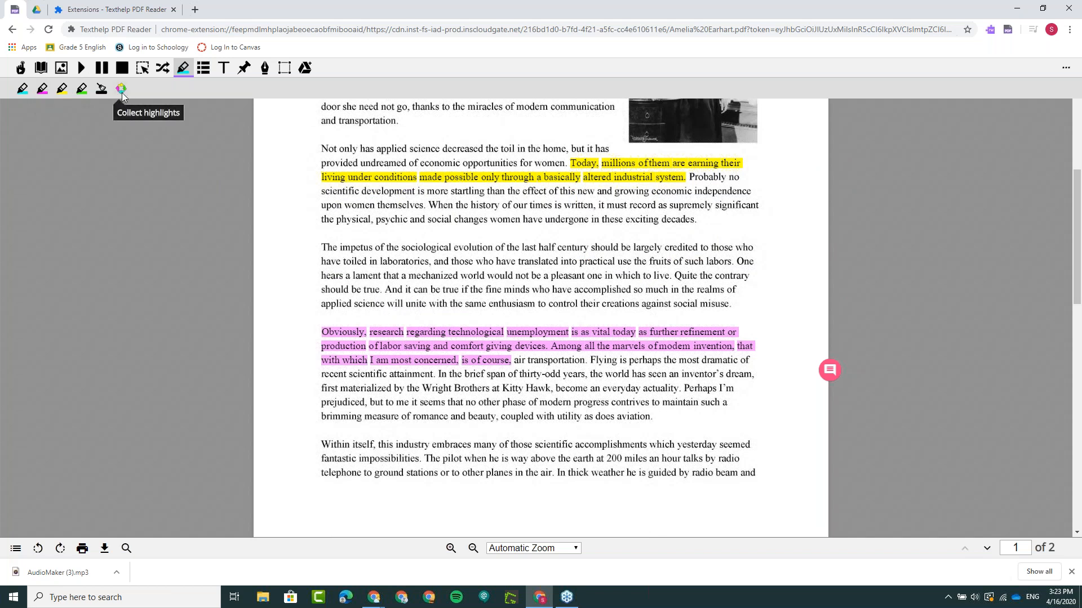
- Collect the highlights of all four colors, sorted by position, into a Google Docs document and dismiss its grammar suggestions notice
click(121, 89)
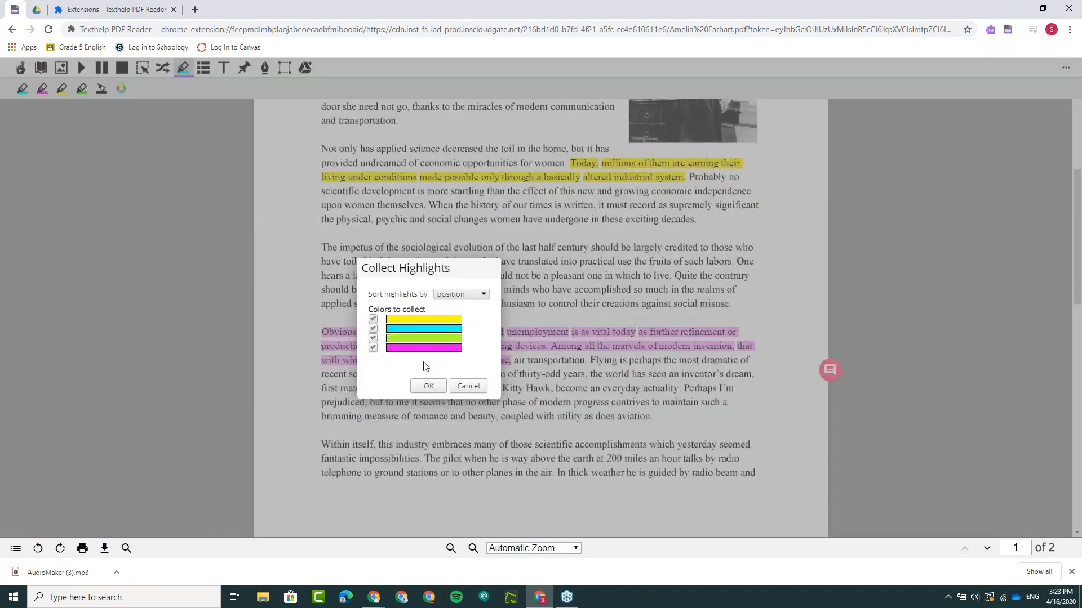
click(428, 386)
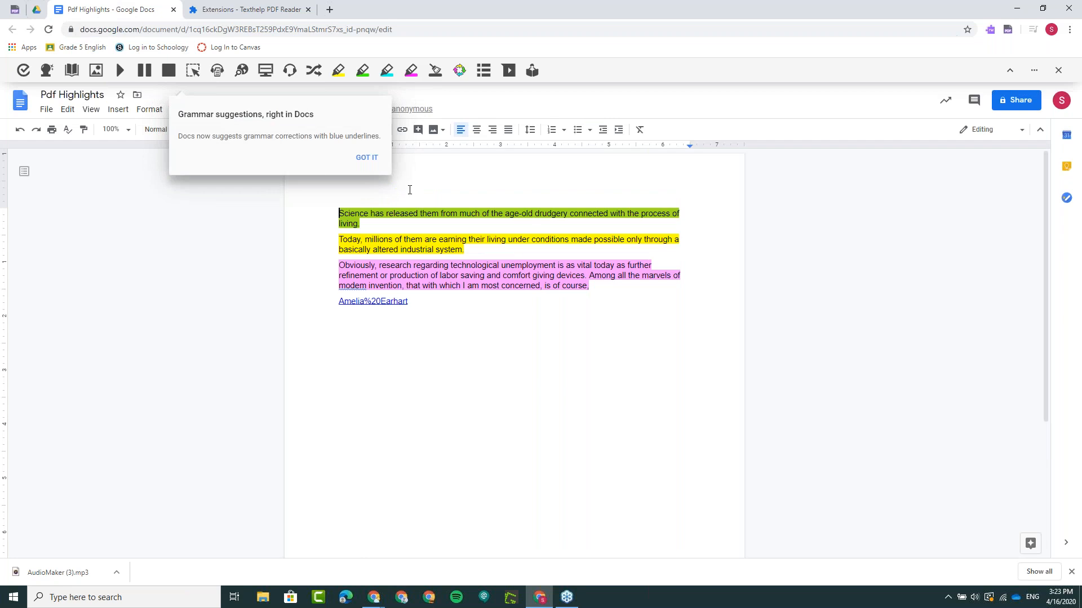
click(367, 158)
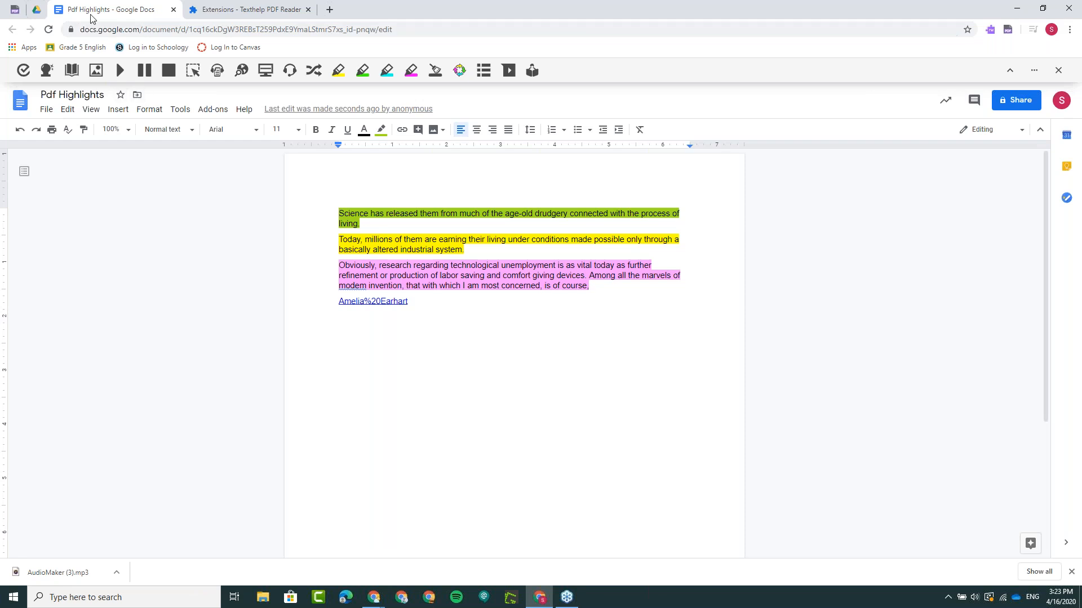
- Switch back to the Amelia Earhart PDF in Texthelp PDF Reader and close the highlighting tools
click(25, 9)
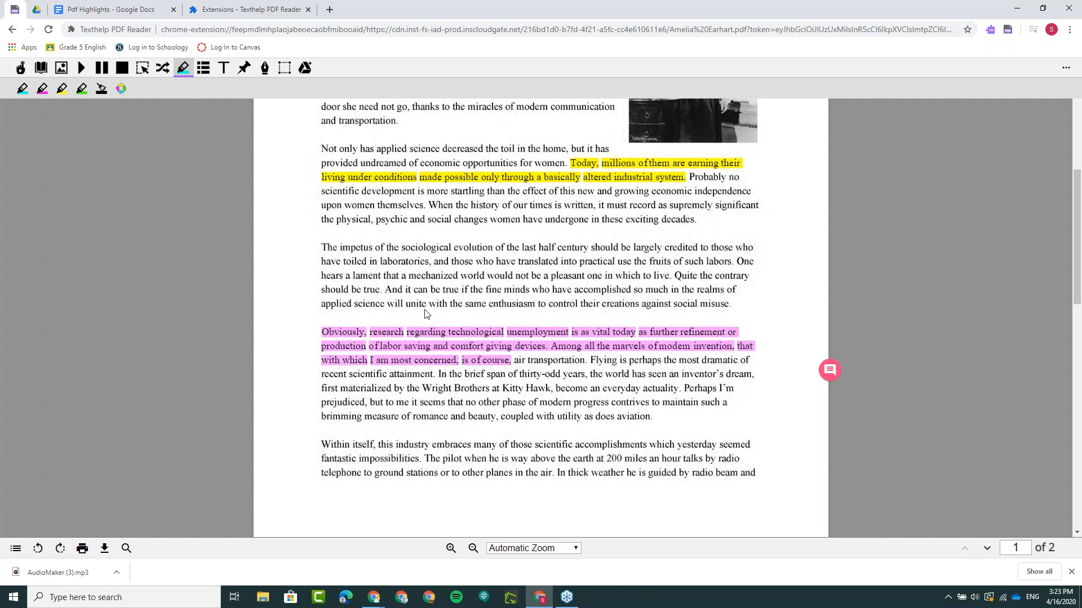
scroll(440, 319, up, 3)
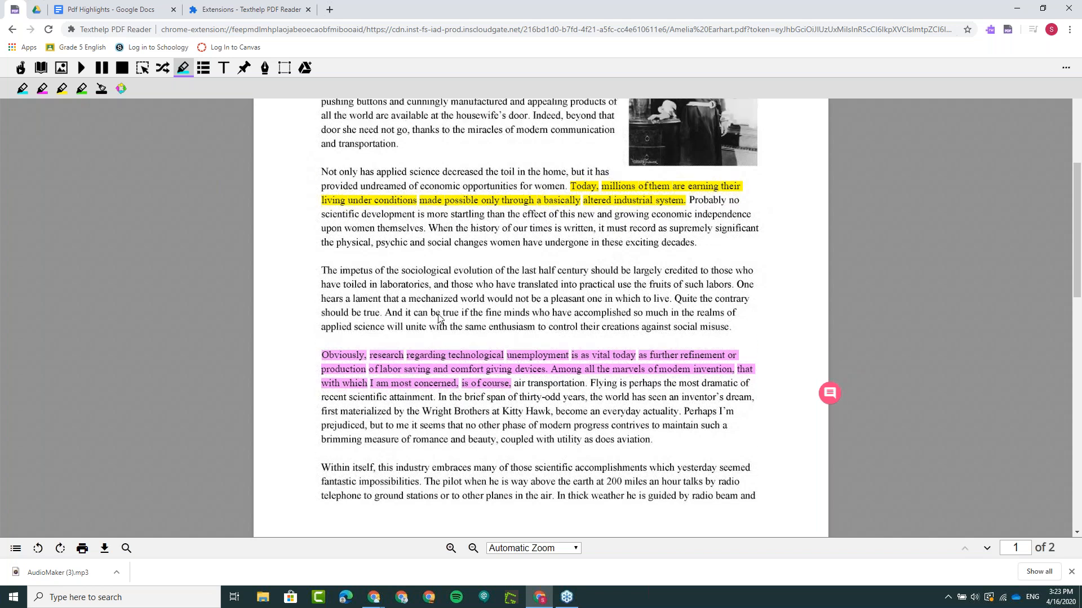
scroll(440, 319, up, 2)
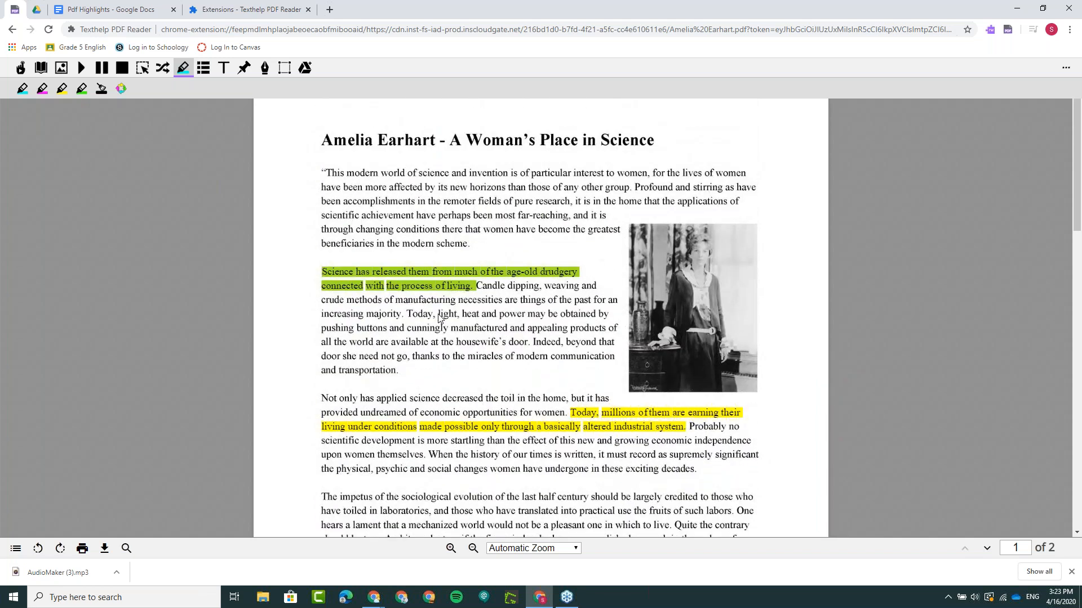
click(188, 66)
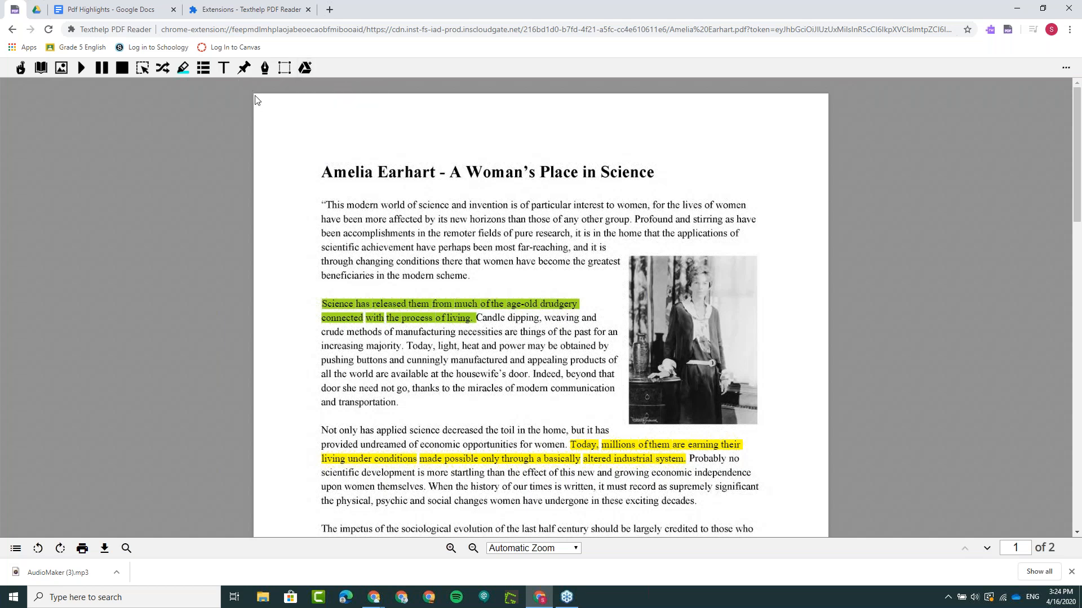
- Add the typewriter text "Make an annotation" above the end of the first paragraph line, right of the PDF title
click(220, 69)
click(703, 157)
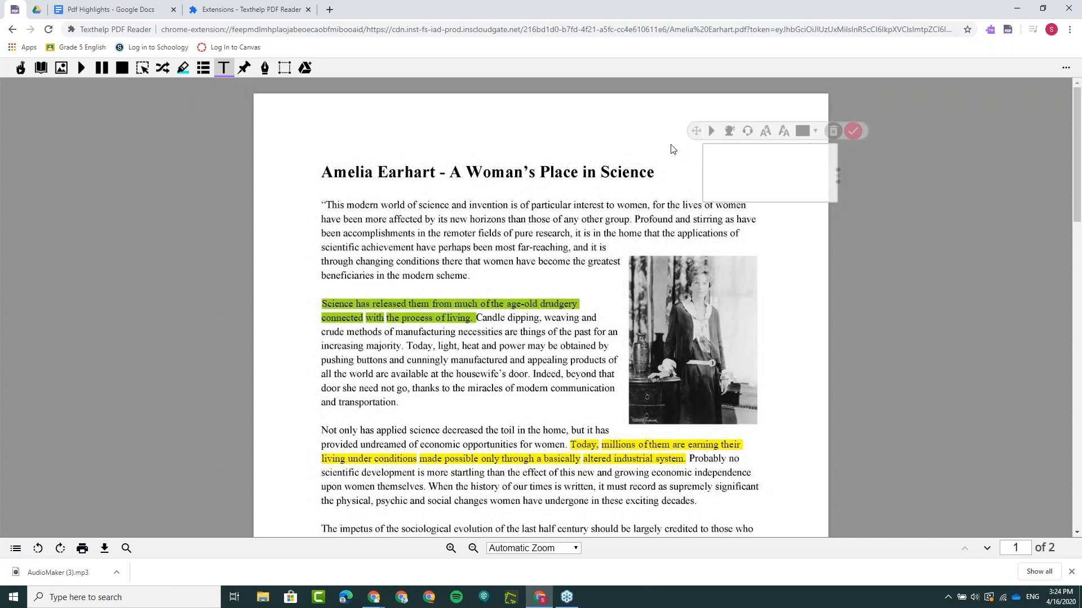
text(Make an annotation)
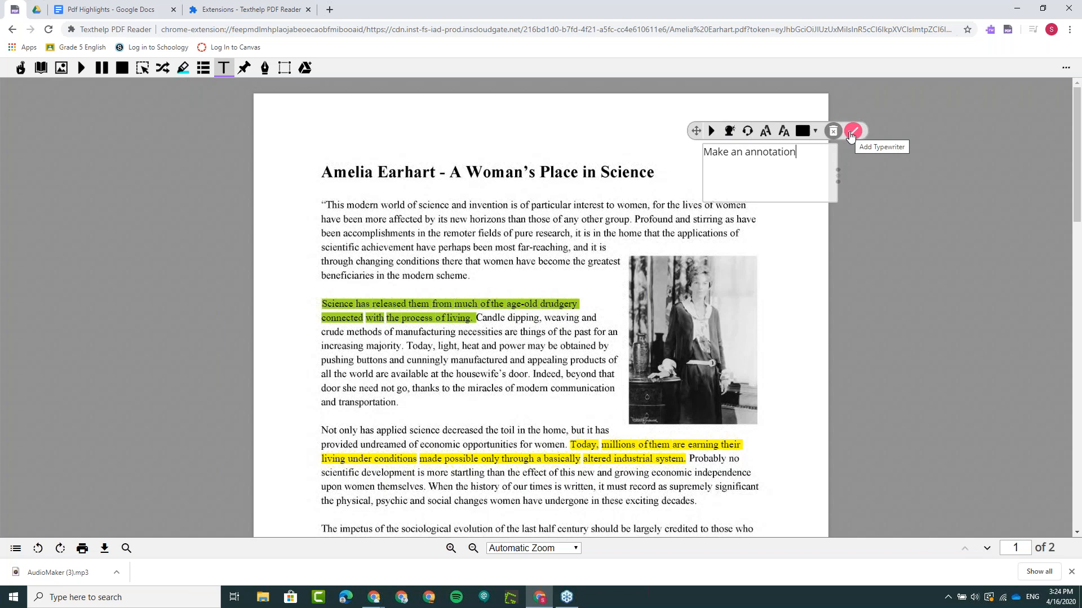
click(851, 132)
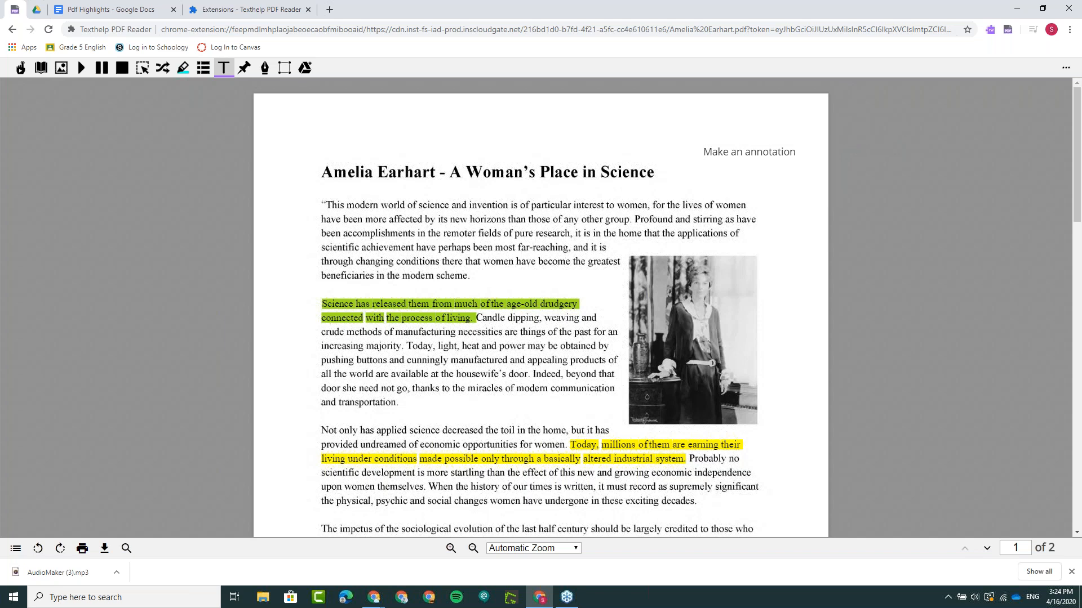
- Move the "Make an annotation" text further left so it sits just above the end of the title
click(706, 153)
drag(696, 129, 635, 132)
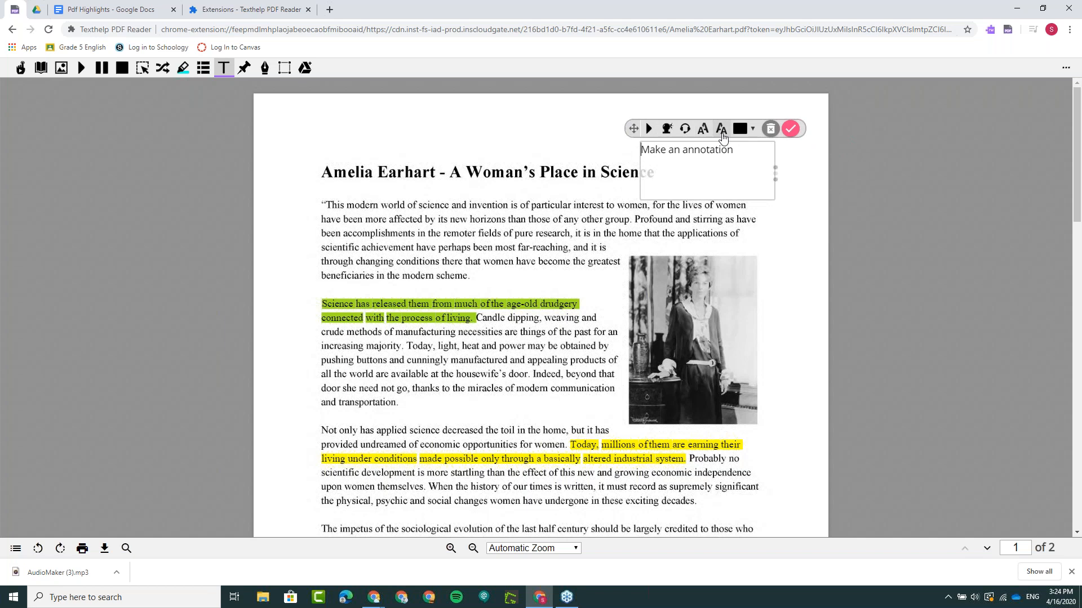
click(791, 129)
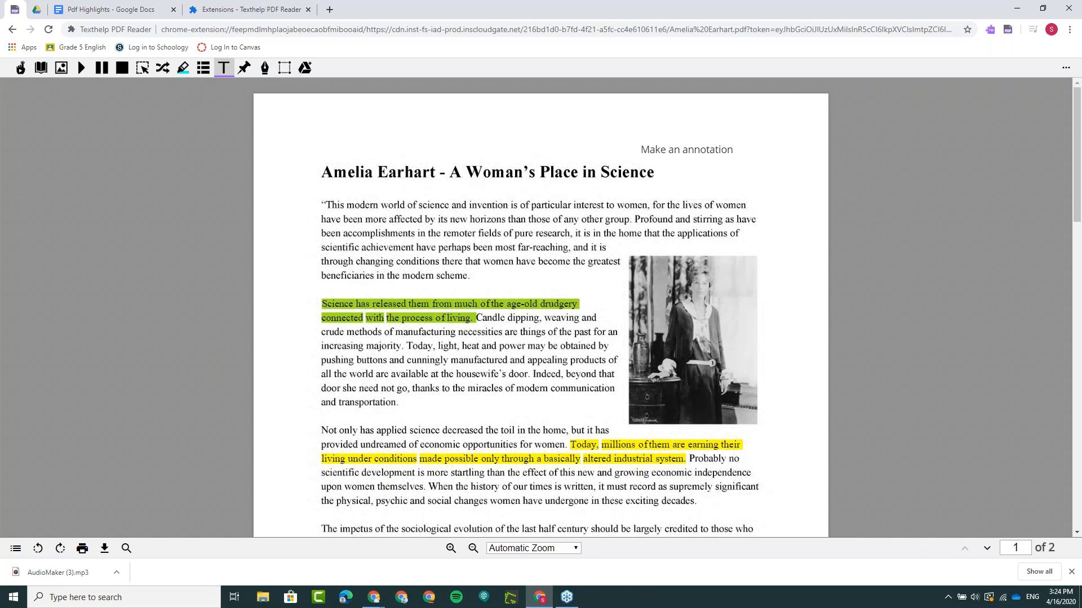
- Draw freehand loops around the paragraph with the green highlight and around the "growing economic independence" lines below the yellow highlight
click(265, 70)
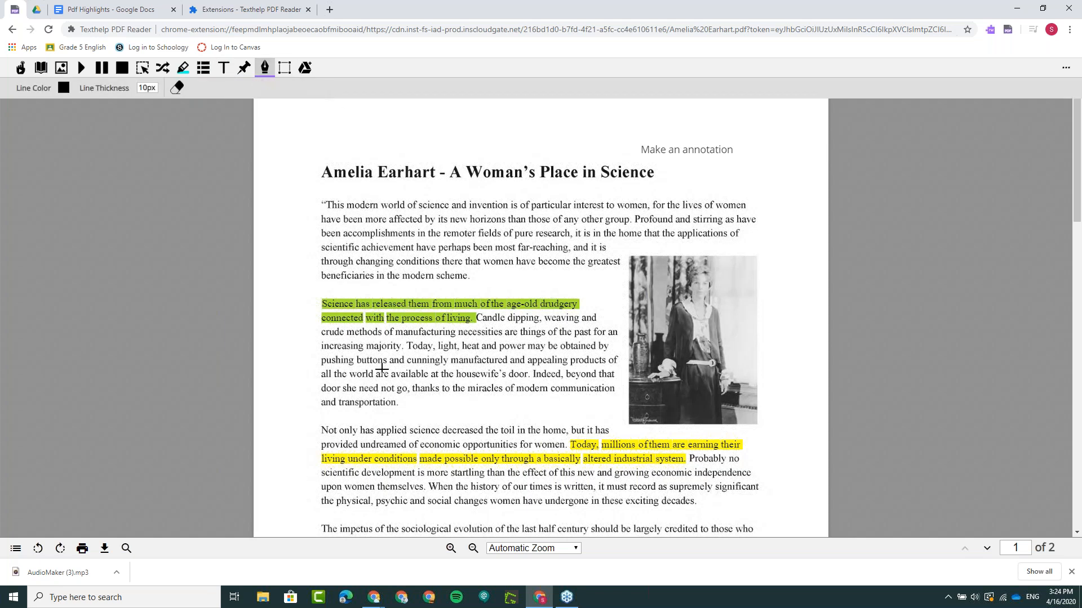
mouse_move(386, 300)
mouse_down()
mouse_move(436, 275)
mouse_move(406, 289)
mouse_up()
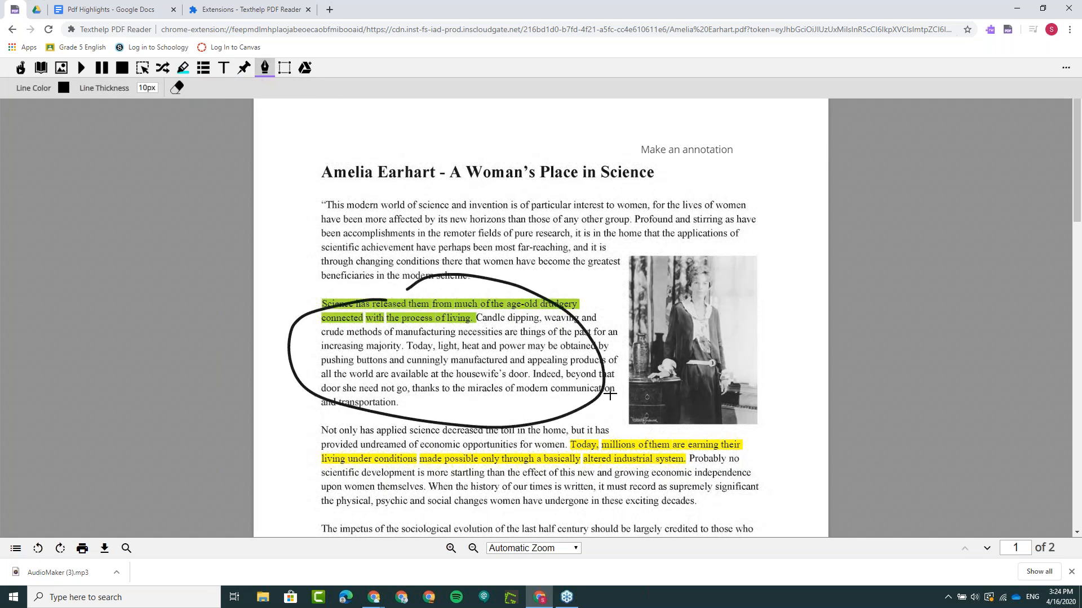
mouse_move(683, 463)
mouse_down()
mouse_move(753, 468)
mouse_move(733, 467)
mouse_up()
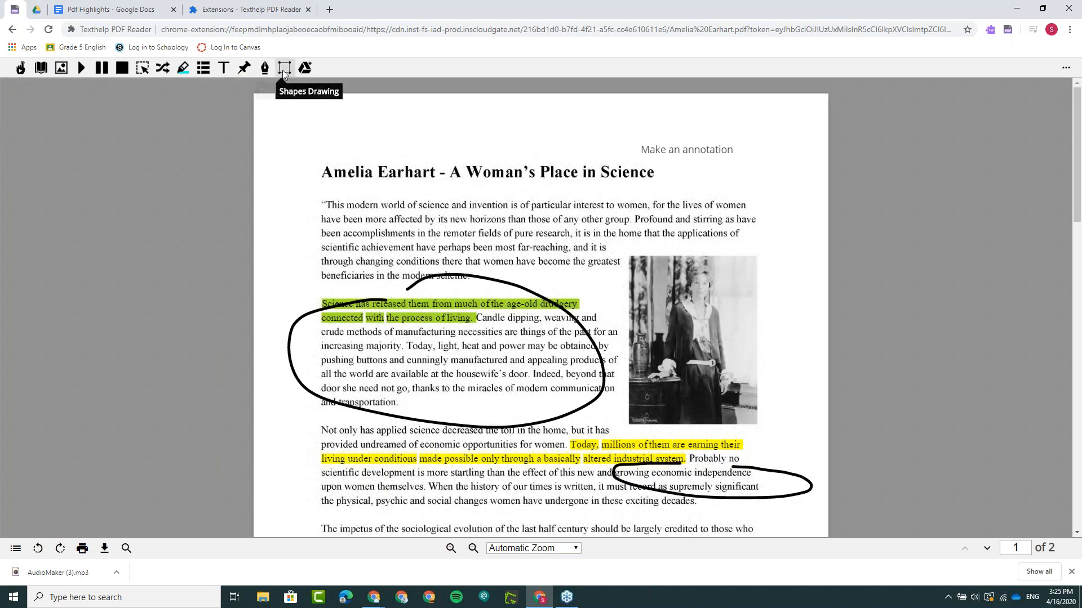
- Draw an unfilled rectangle around "Amelia Earhart -" in the title and close the shape drawing tools
click(282, 69)
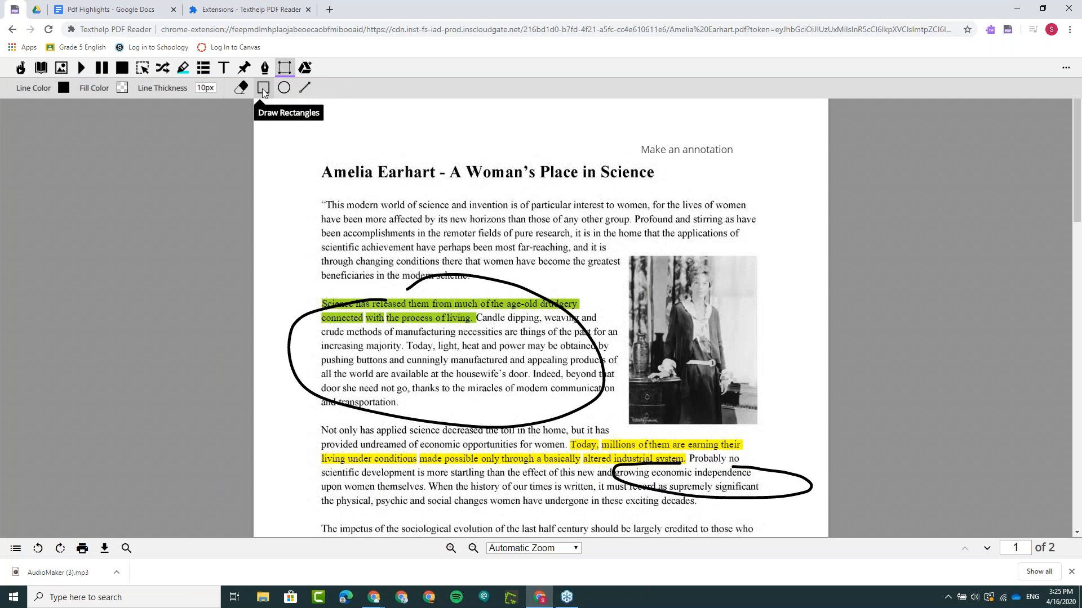
click(262, 89)
mouse_move(310, 155)
mouse_down()
mouse_move(326, 169)
mouse_move(451, 193)
mouse_up()
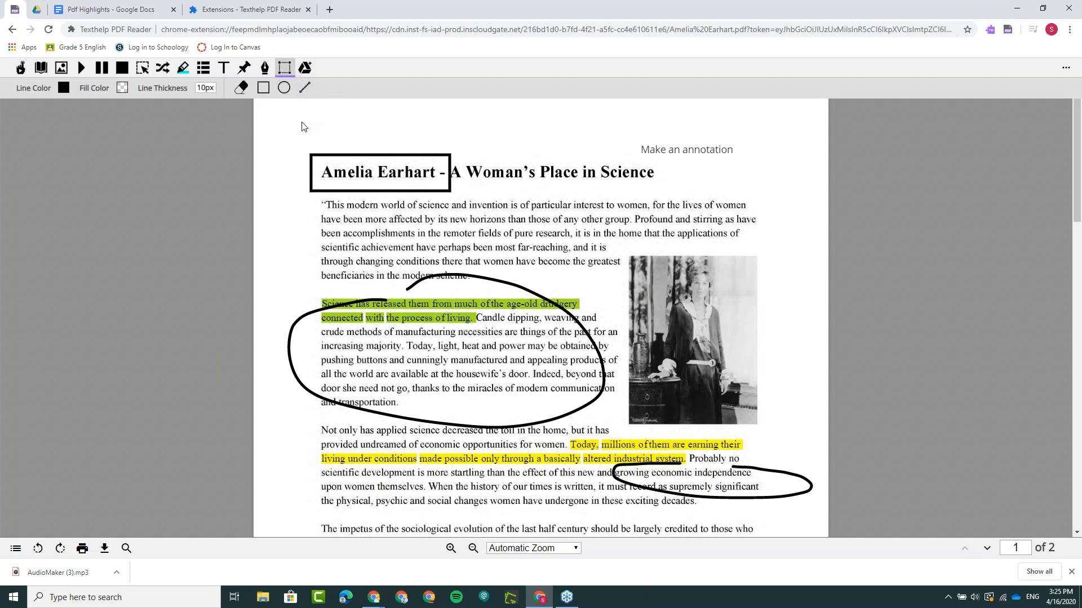
click(285, 70)
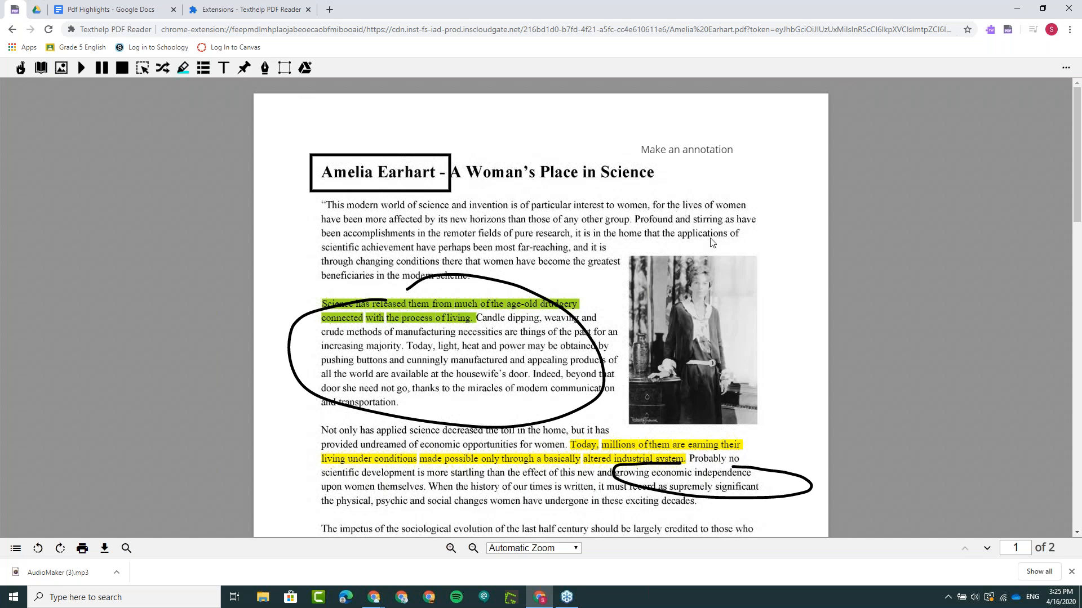
- Select the word "those" in the first line of the paragraph beginning "The impetus of the sociological evolution"
scroll(710, 242, down, 2)
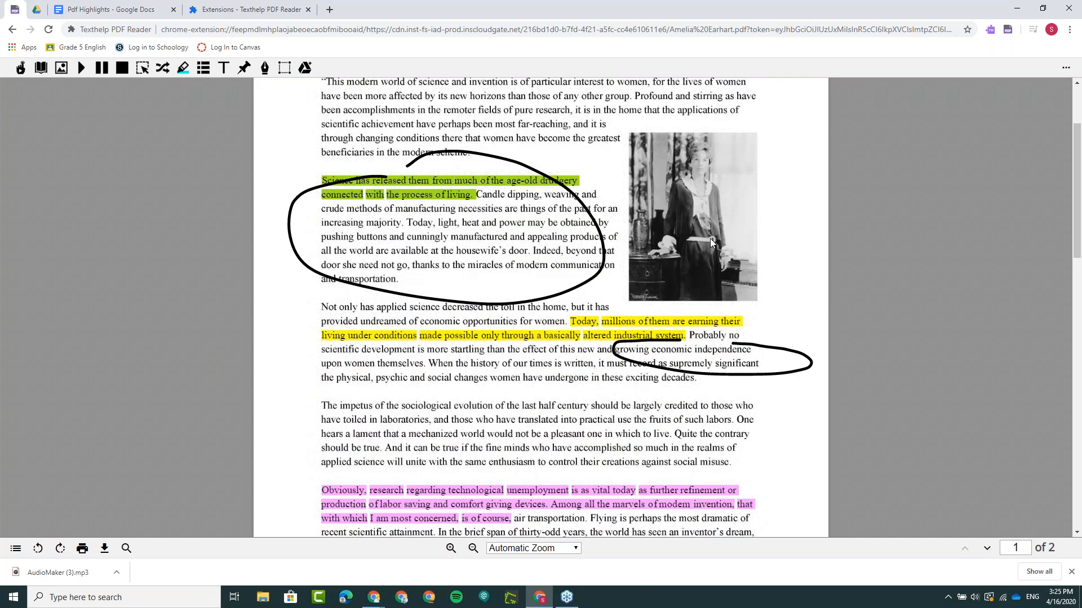
scroll(710, 238, down, 1)
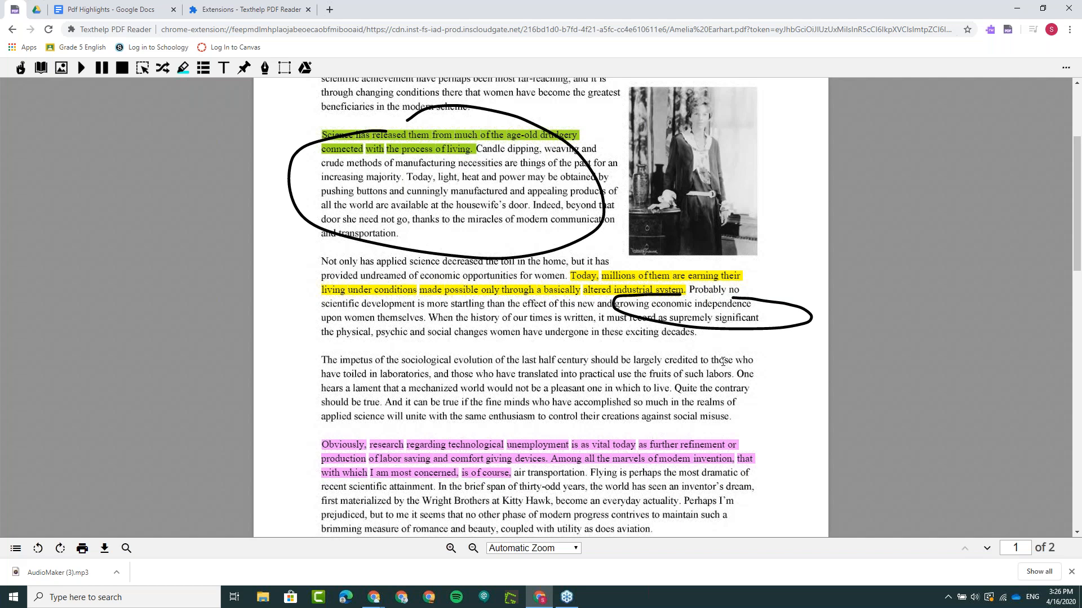
double_click(723, 362)
click(828, 373)
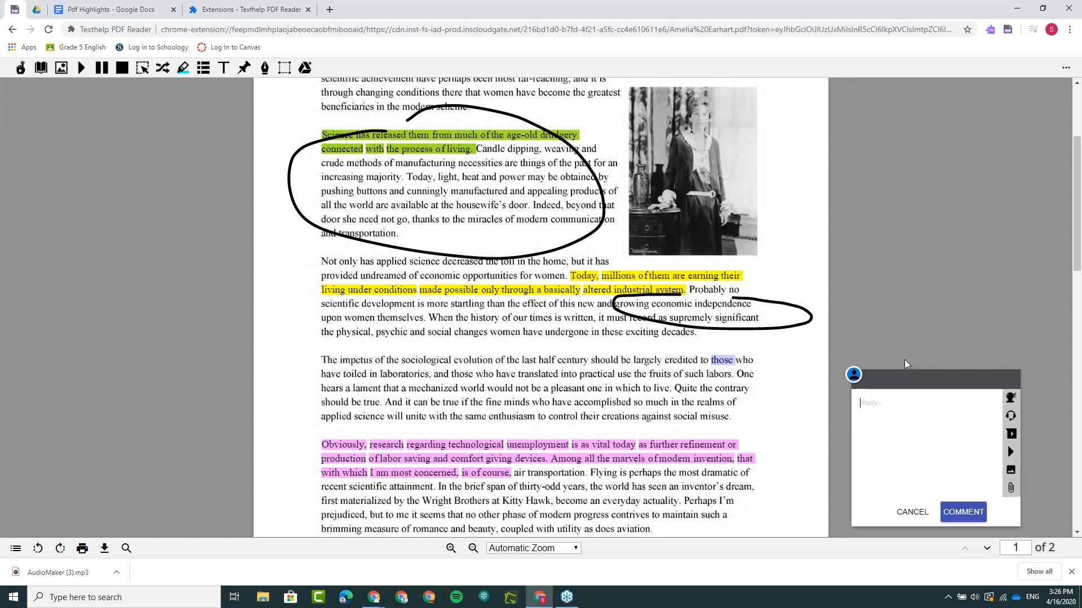
text(Lets use this paragraph)
click(869, 403)
text(')
double_click(924, 402)
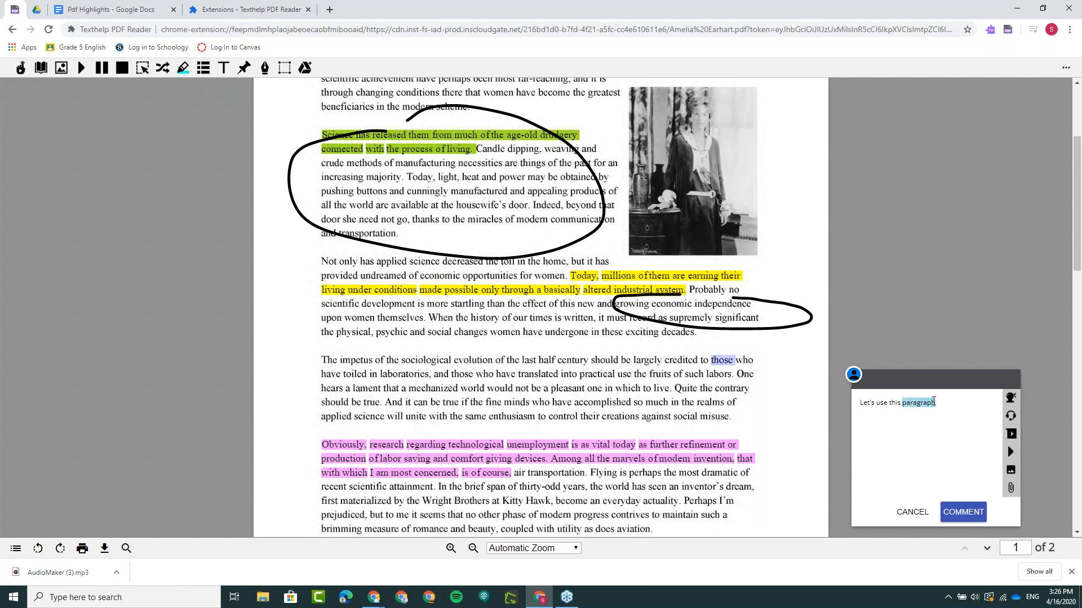
click(1011, 437)
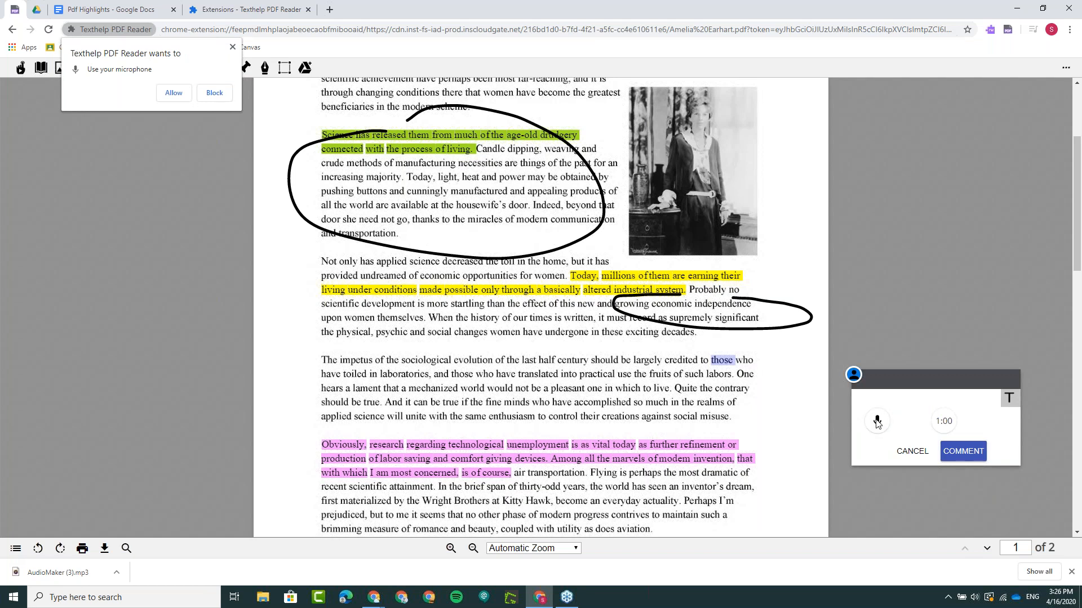
click(912, 451)
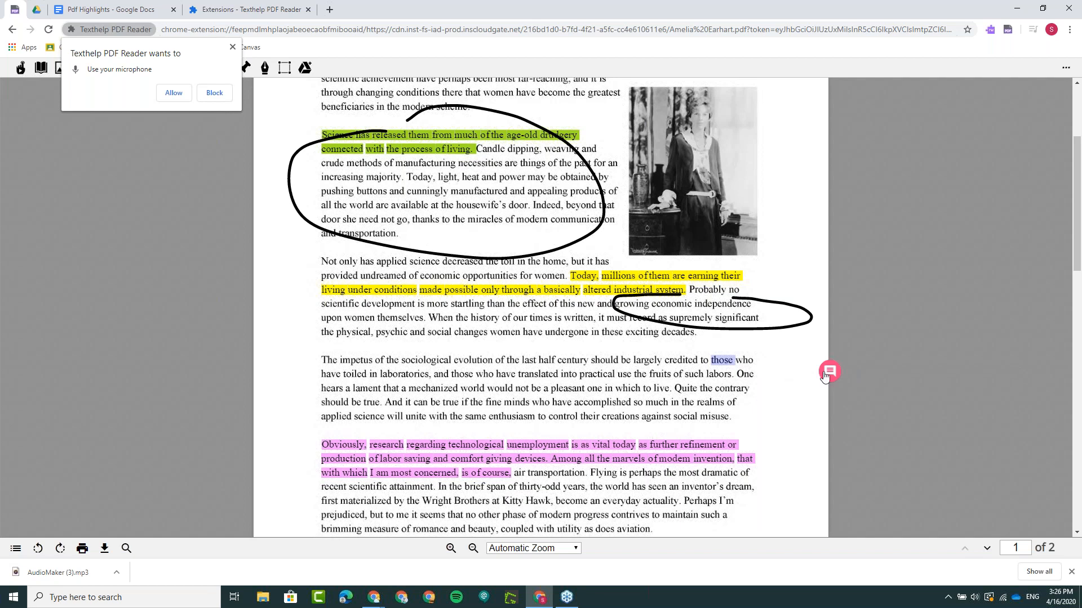
- Attach a comment reading "Comment" to the selected word "those" and allow Texthelp PDF Reader to use the microphone
click(828, 370)
text(Comment)
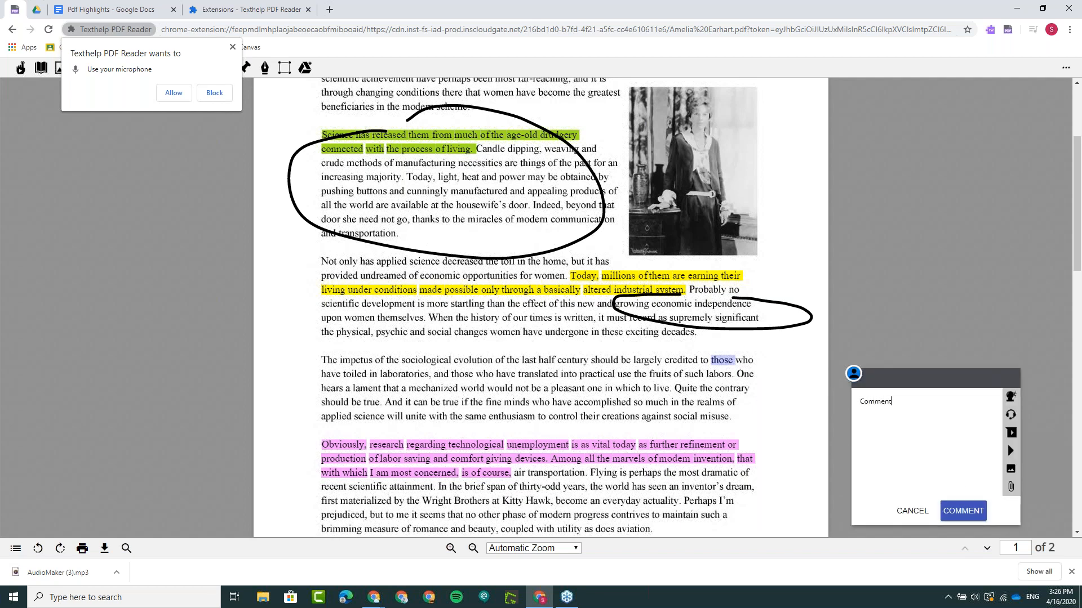
key(Return)
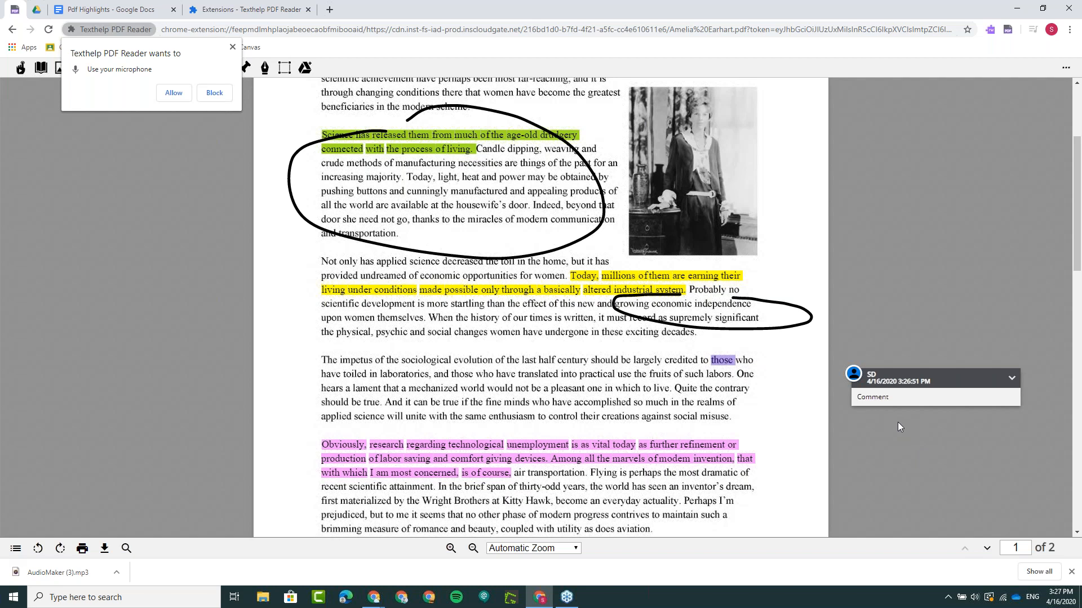
click(174, 95)
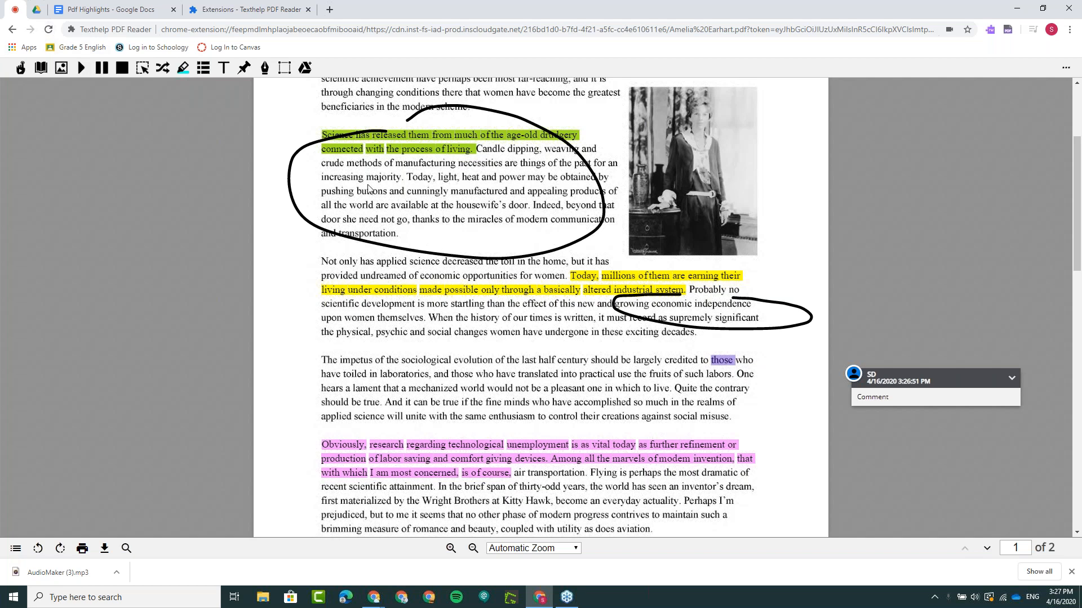
- Switch to the Supporting Higher Ed Students webinar in Google Slides and start presenting from slide 13, "what is an image-based pdf?"
mouse_move(374, 596)
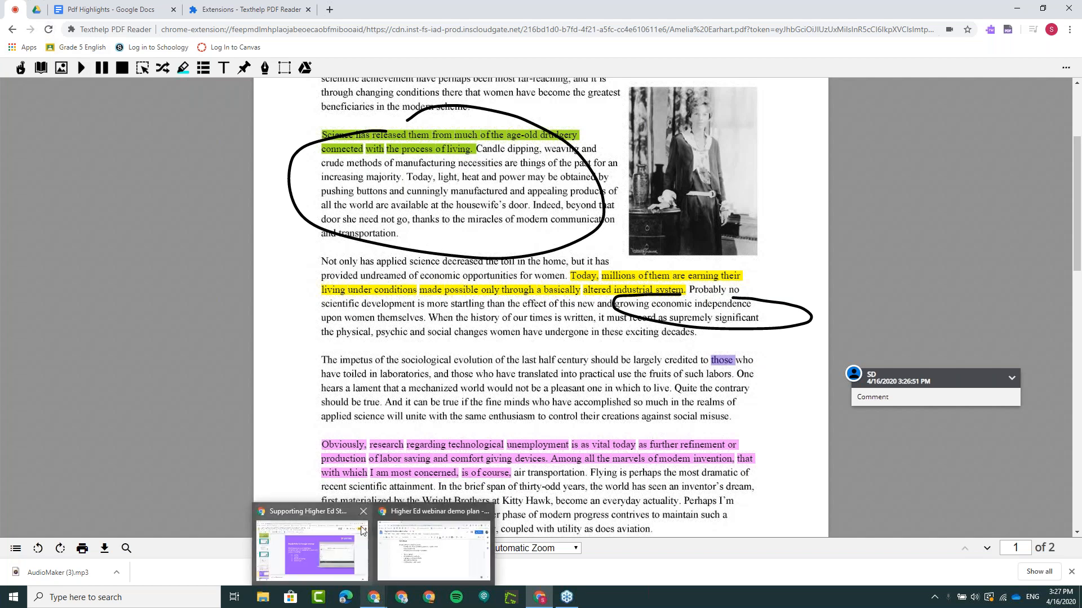
click(323, 518)
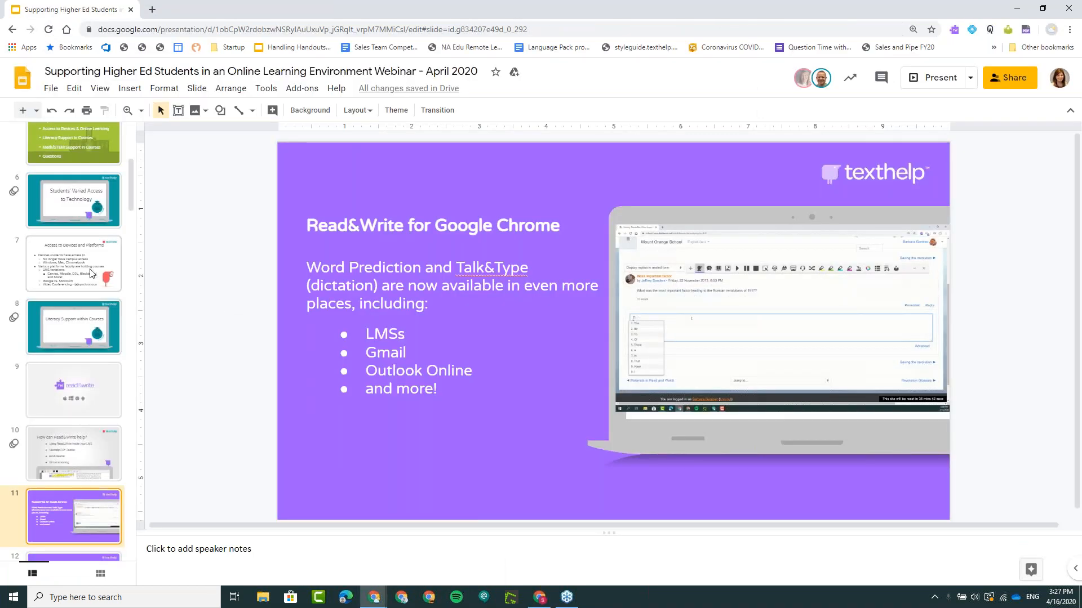
scroll(92, 317, down, 4)
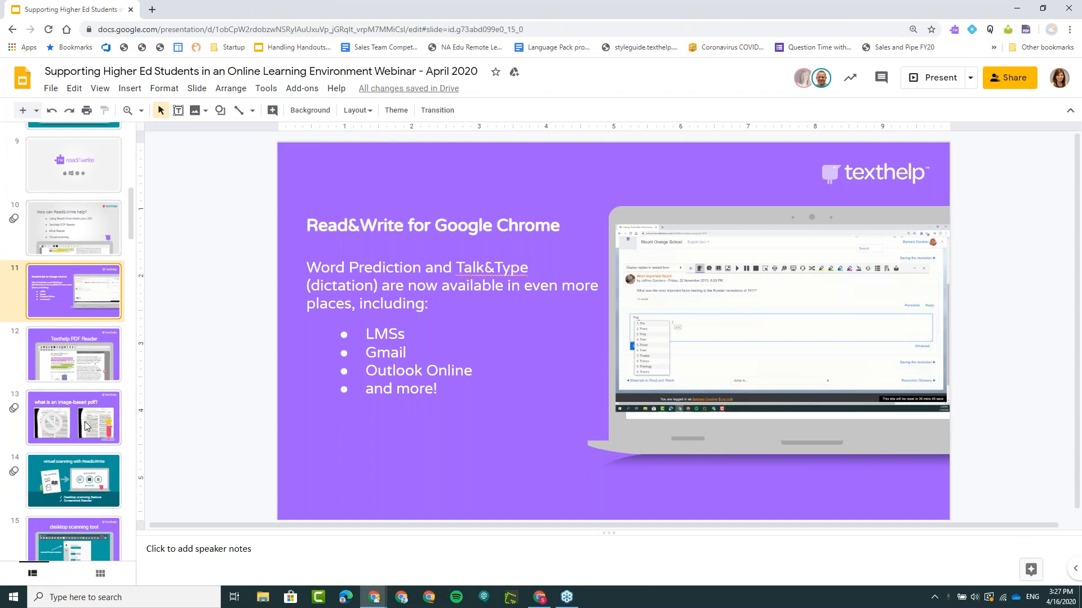
click(920, 79)
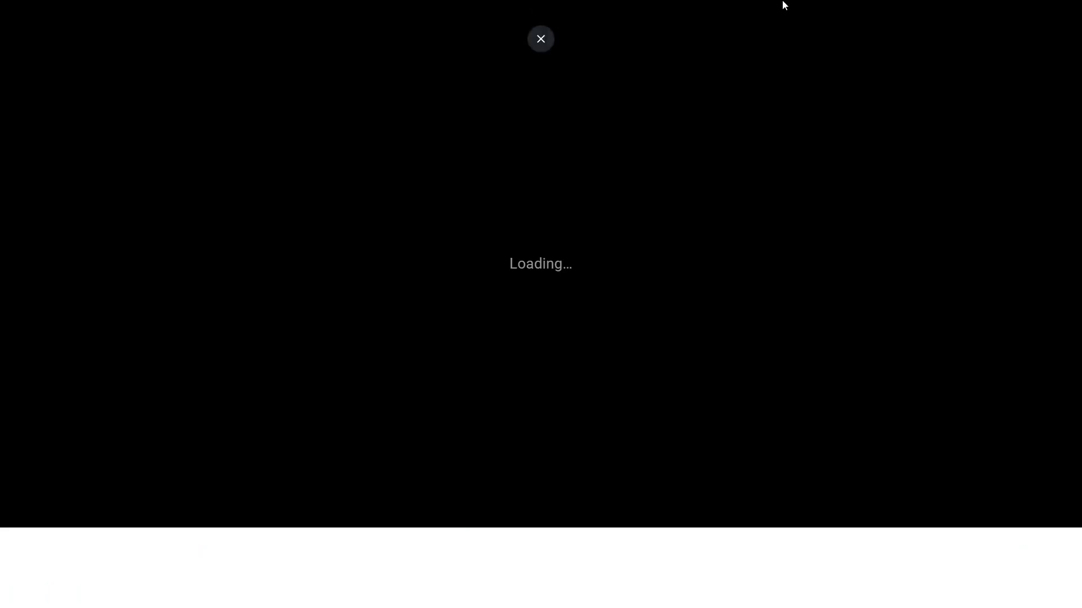
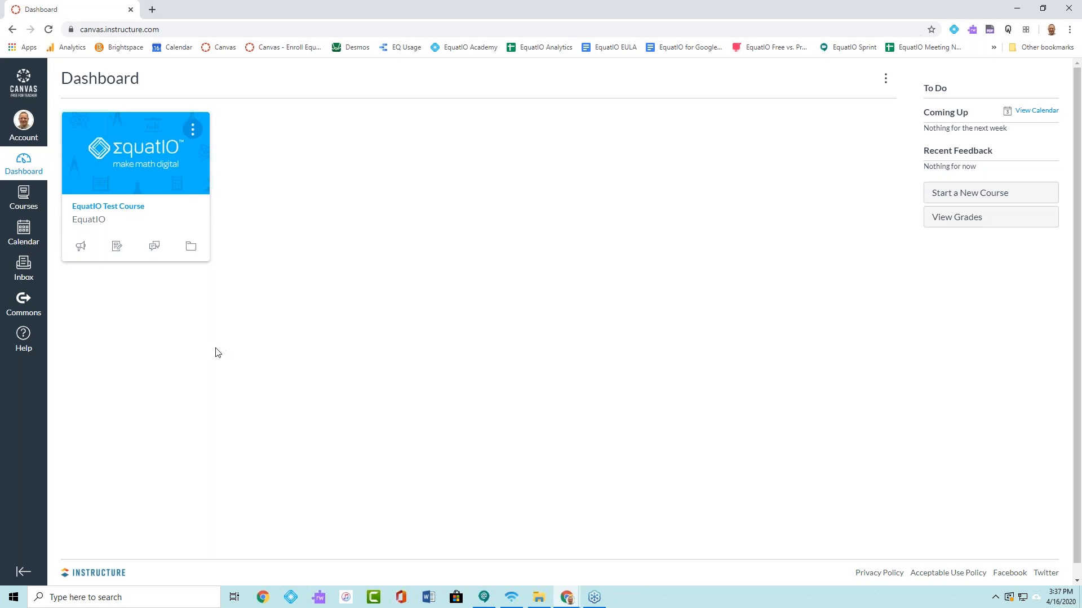
- Open the "Find the Error: Order of Operations" discussion of the EquatIO Test Course for editing
click(124, 211)
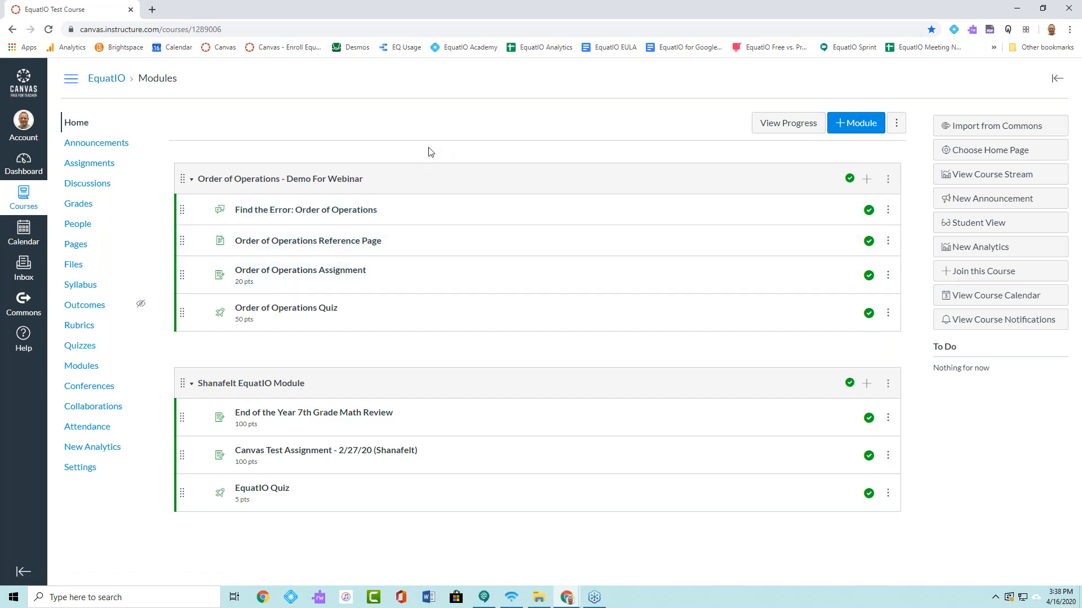
click(302, 210)
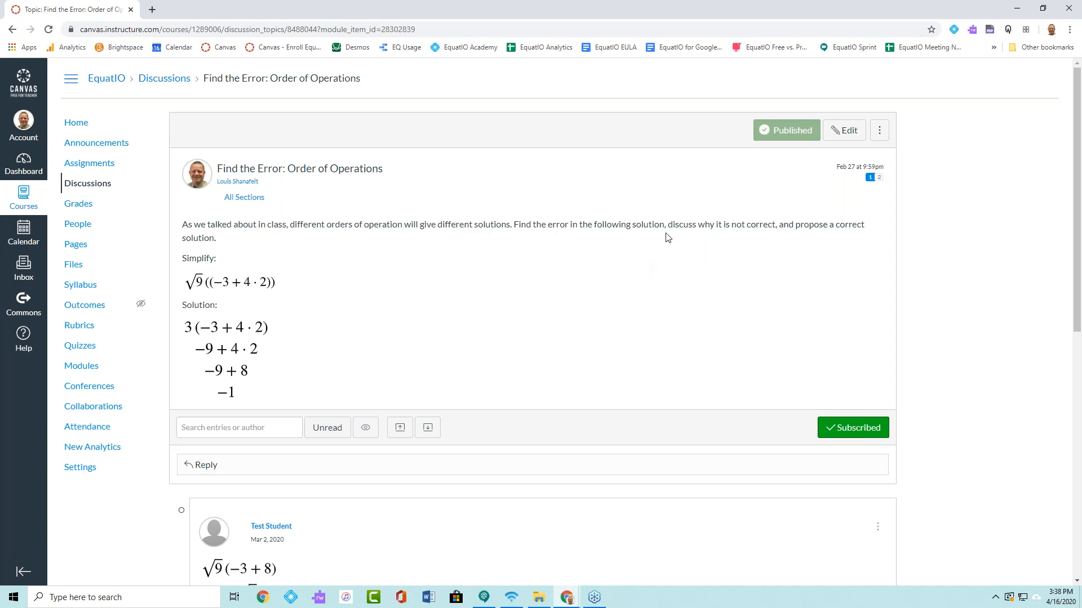
click(838, 139)
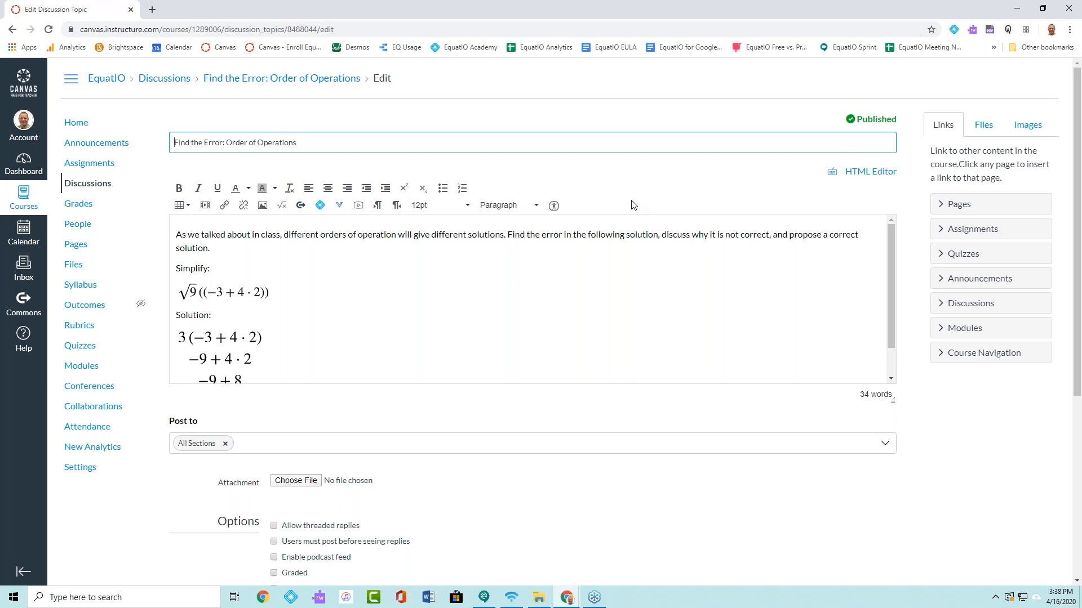
click(339, 208)
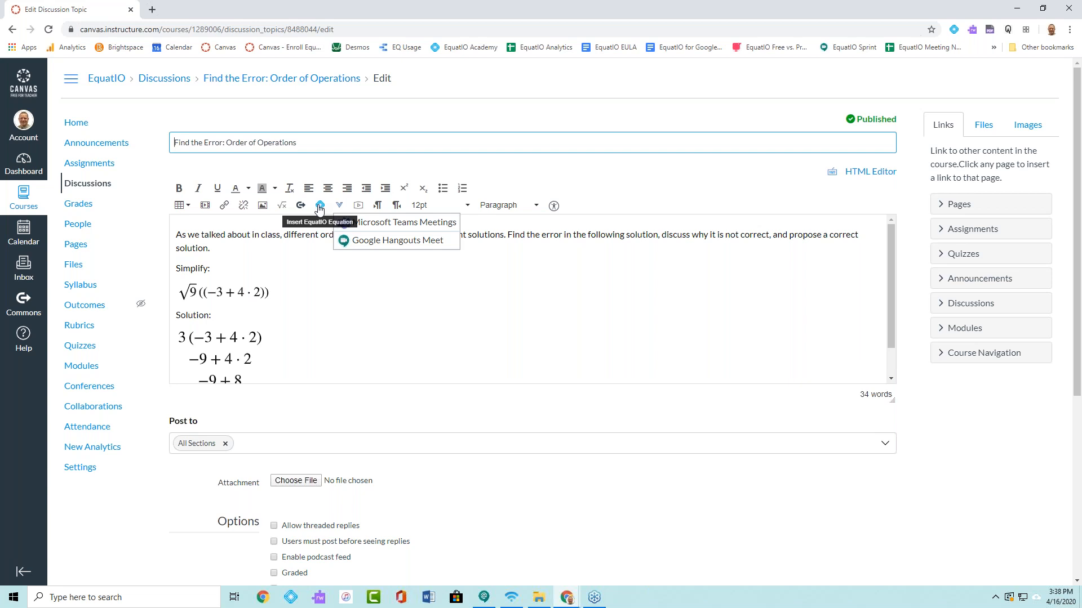
click(280, 271)
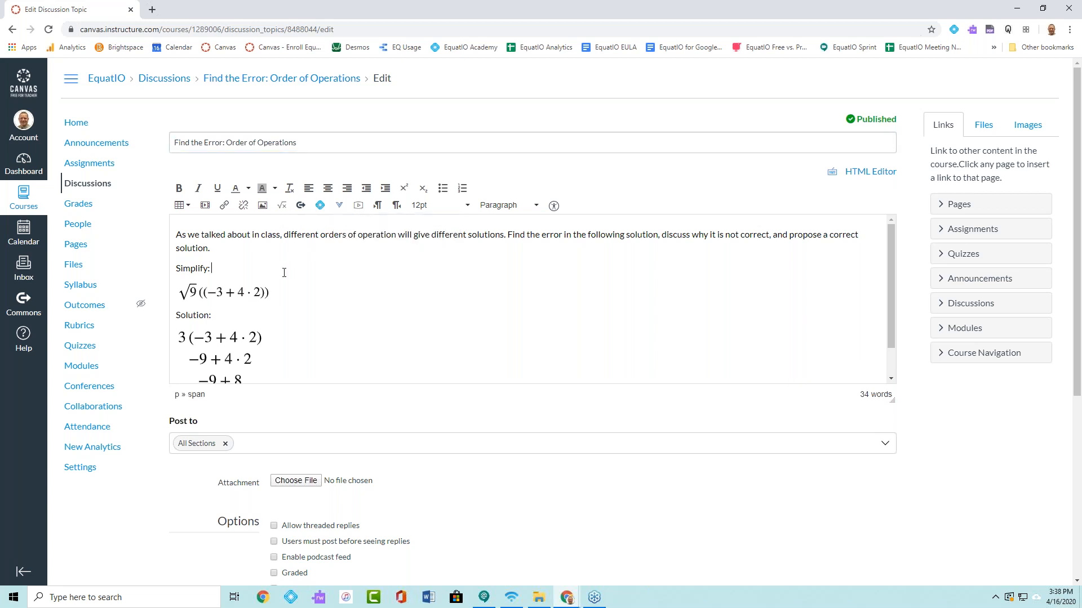
- Add a new line below the solution steps and start a typed EquatIO equation there
scroll(418, 308, down, 1)
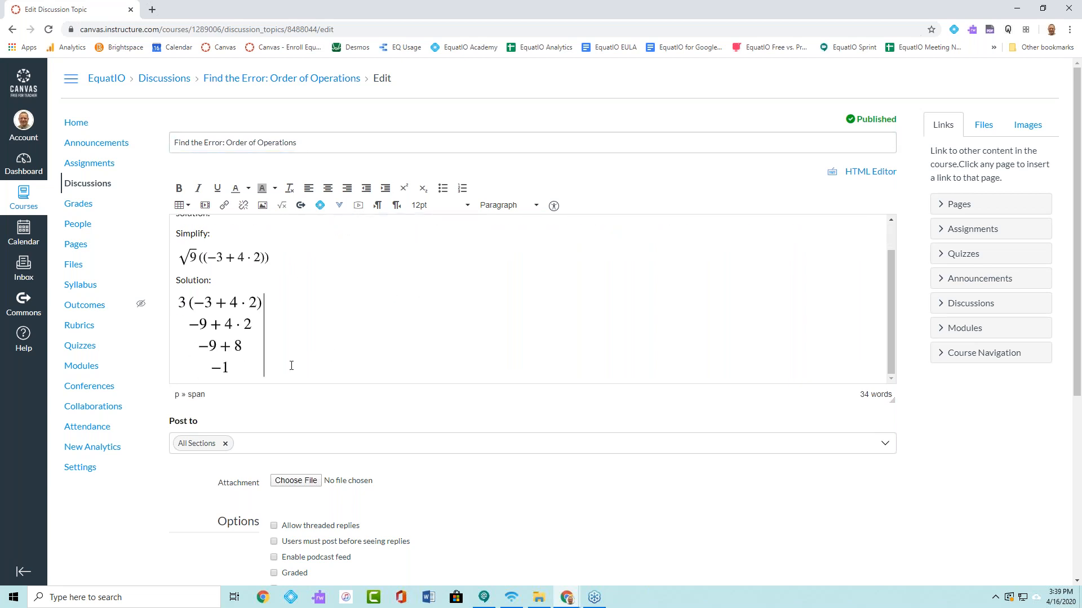
key(Return)
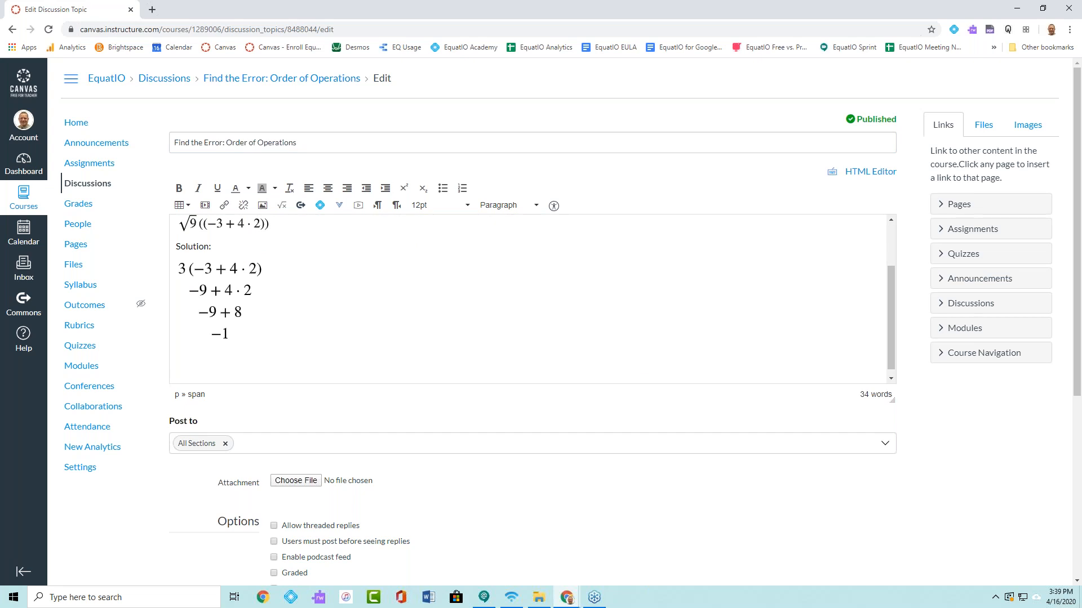
click(320, 206)
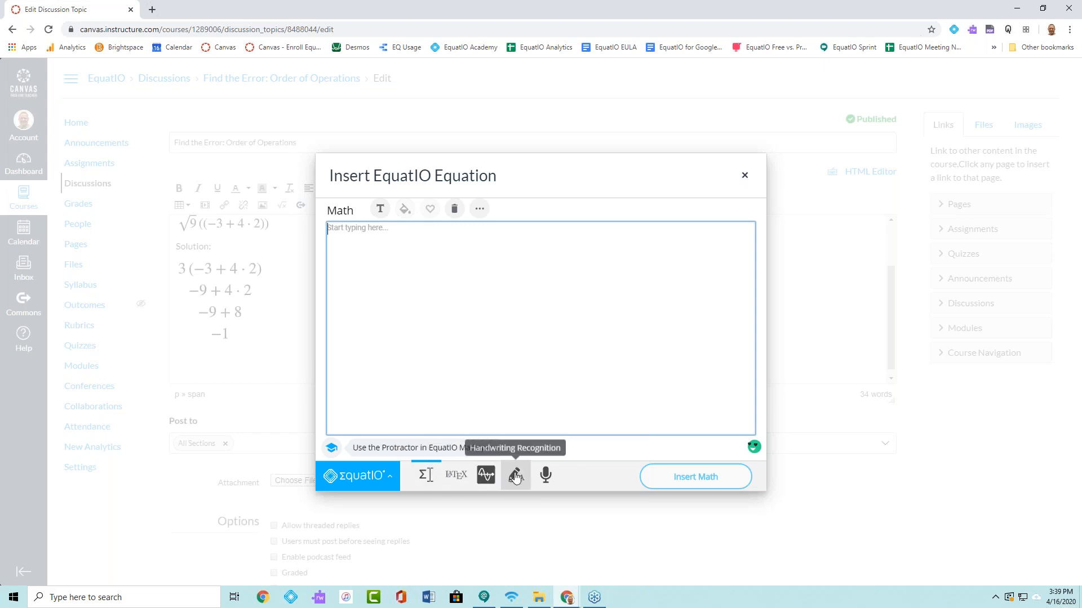
click(427, 477)
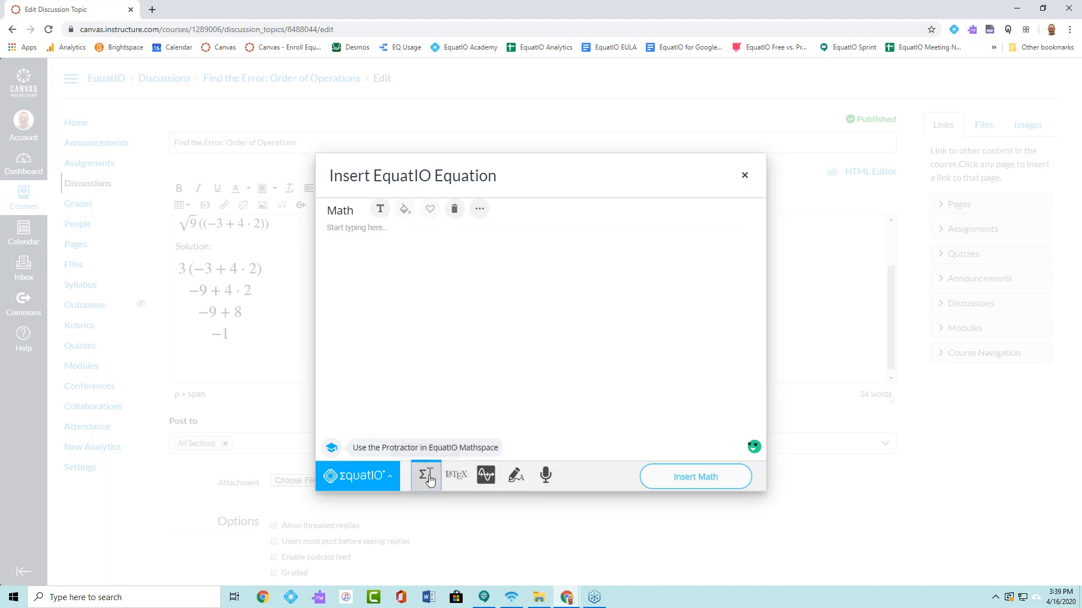
click(338, 235)
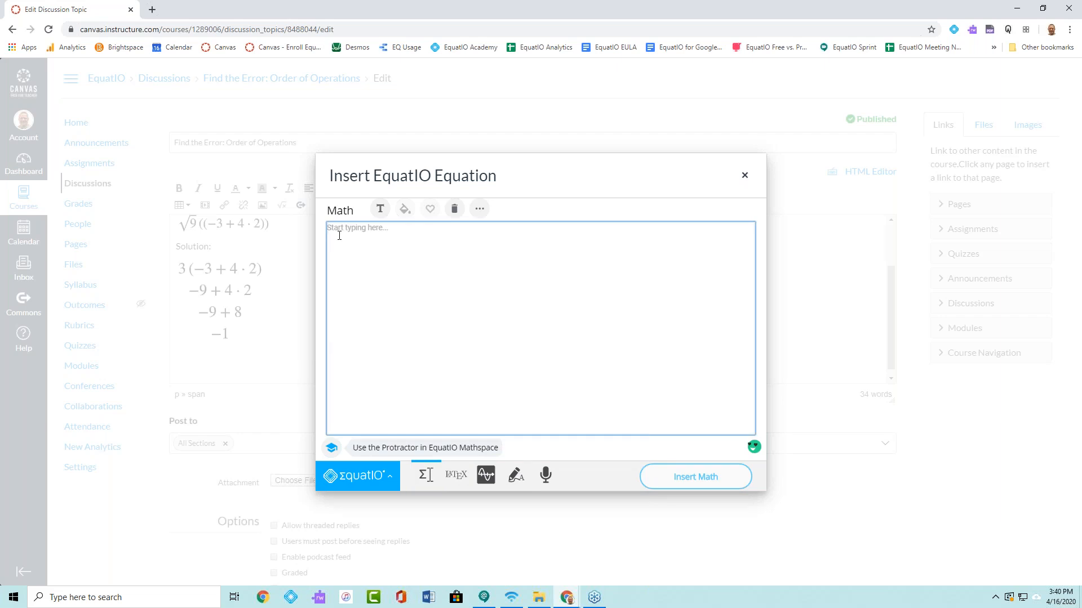
- Try out equation entry with 3x² − 14x = 8 and clear the expression
text(3xsq)
key(Return)
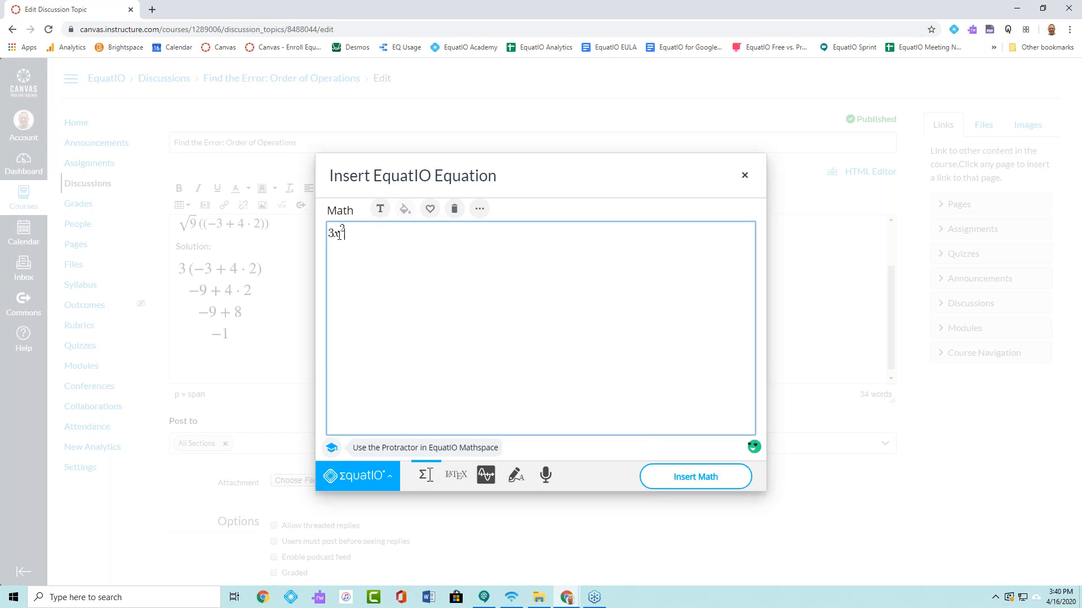
text(minu)
text(14x=8)
drag(408, 239, 309, 241)
key(BackSpace)
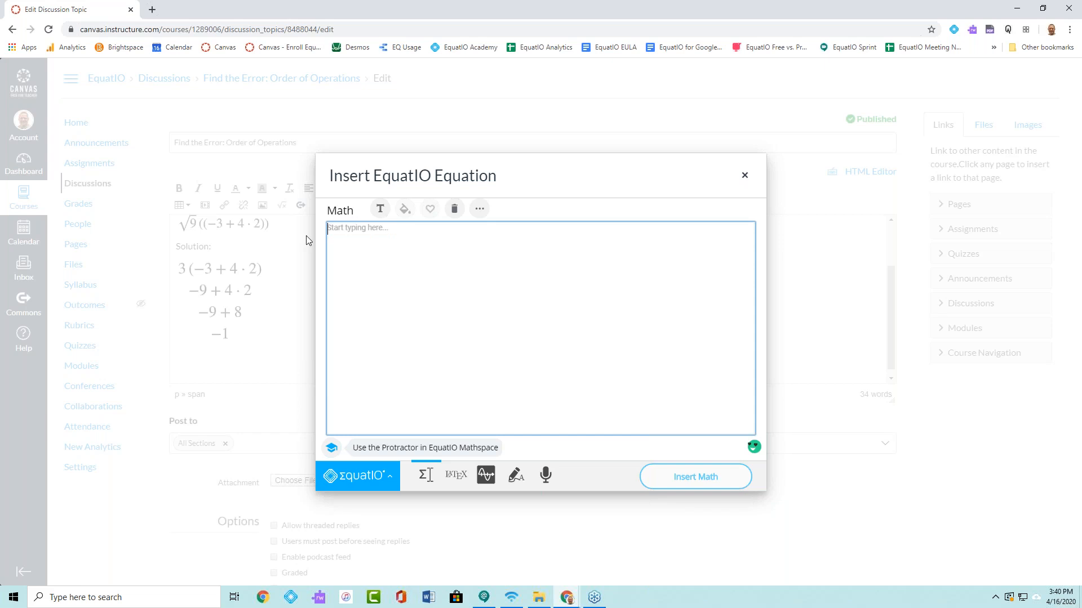
- Enter the equation 4x³ − 2y² = 15 using the suggested math terms and insert it into the discussion
text(4x)
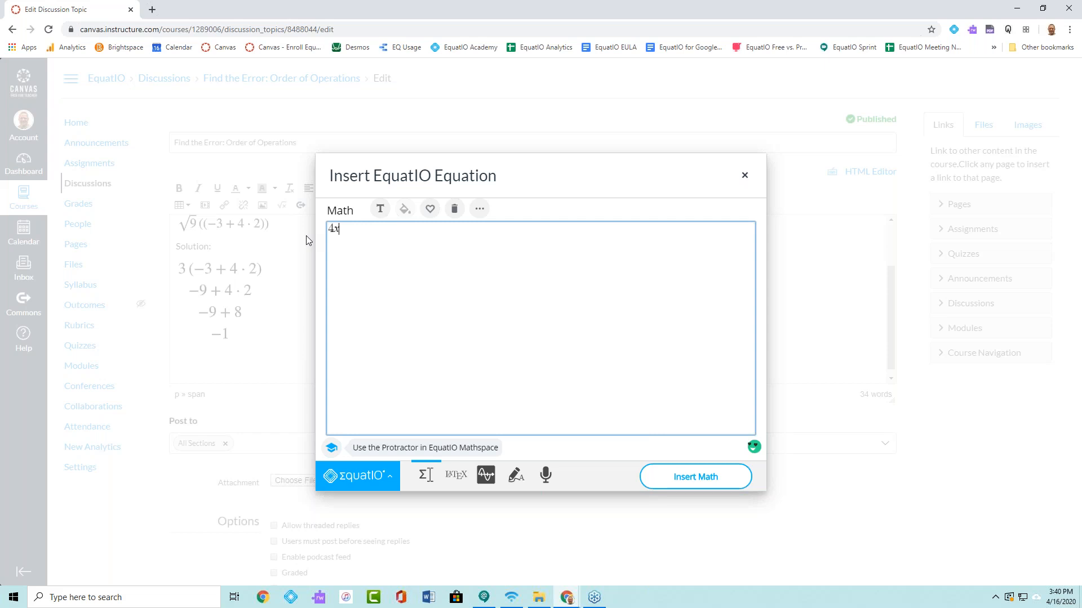
text(cu)
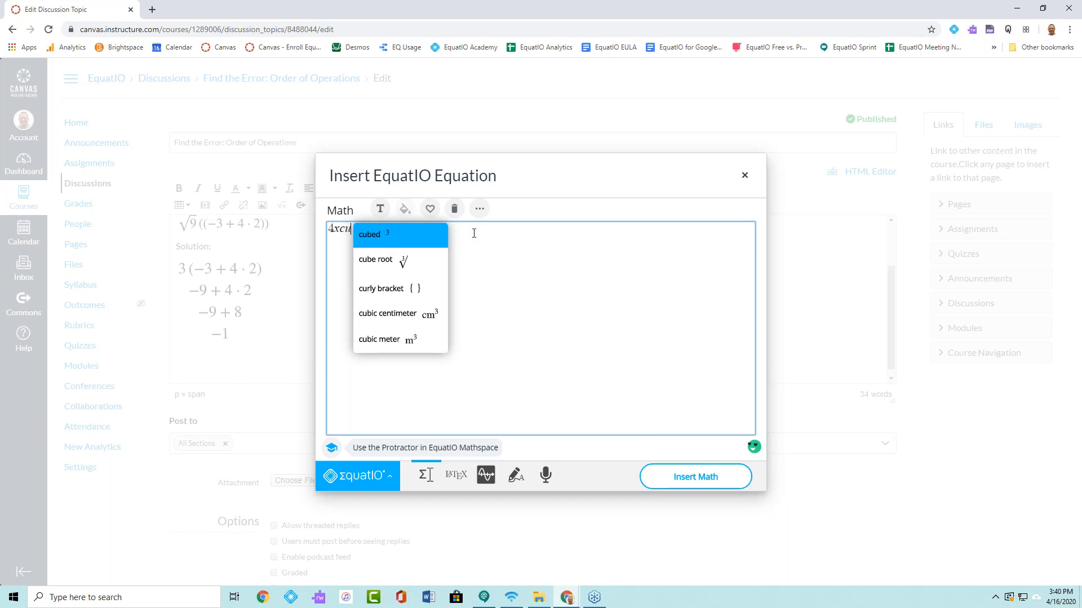
click(418, 236)
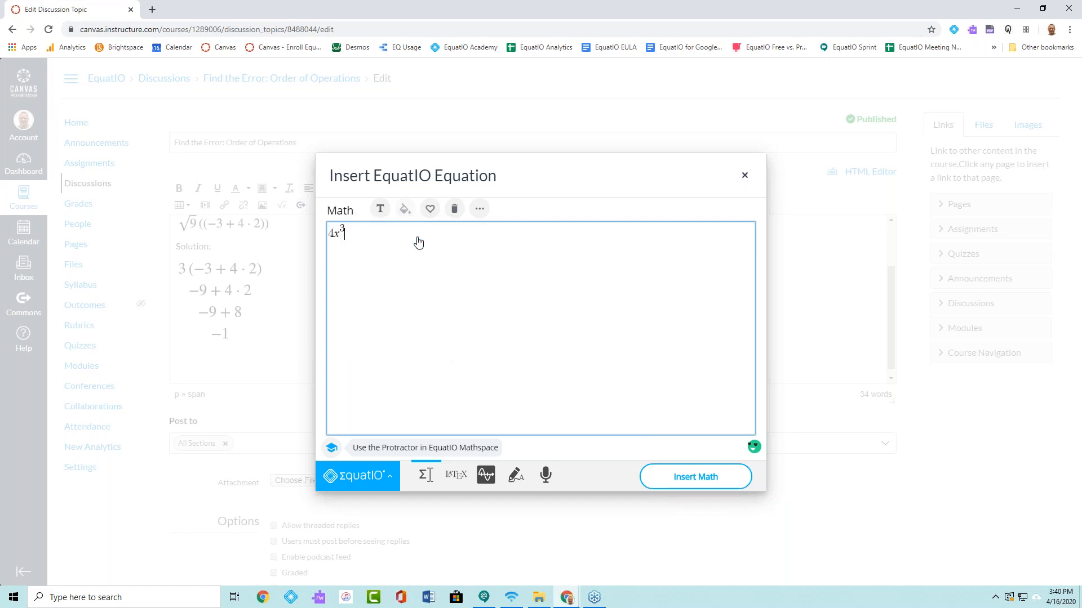
text(min)
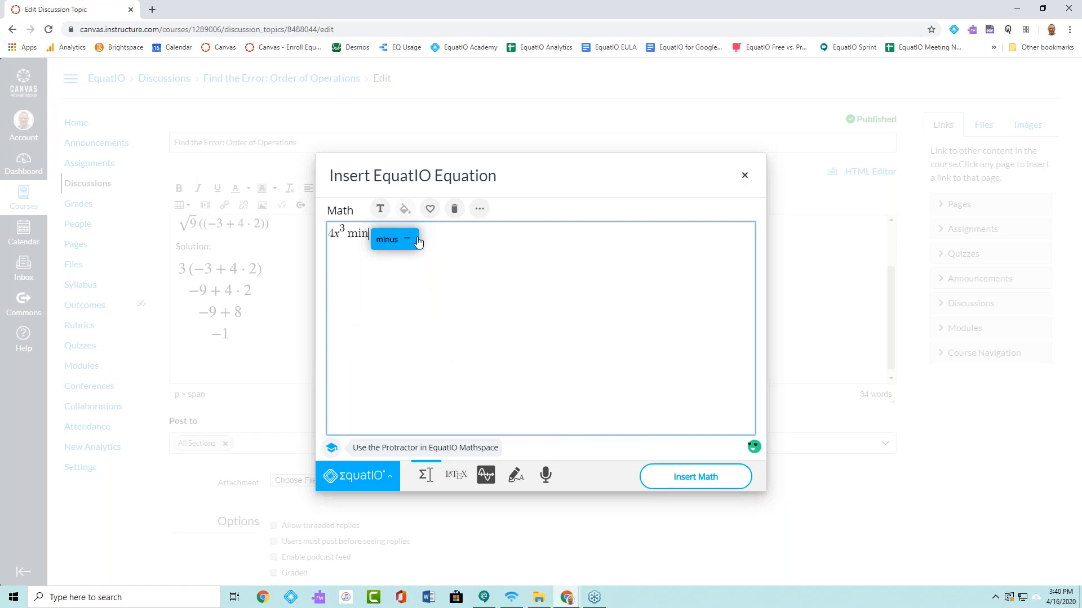
click(418, 241)
text(2ysq)
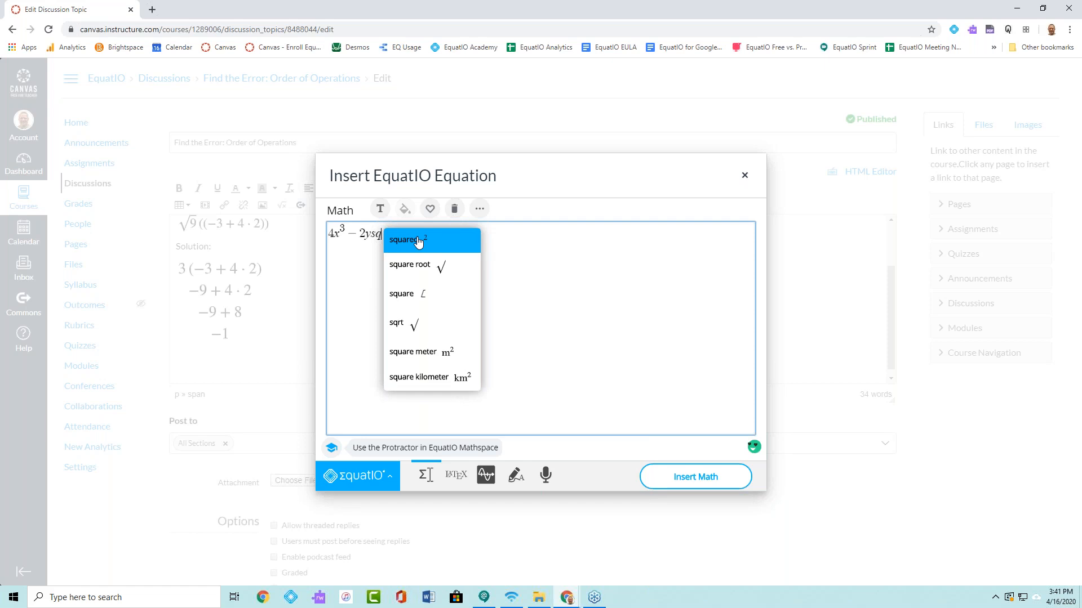
click(417, 241)
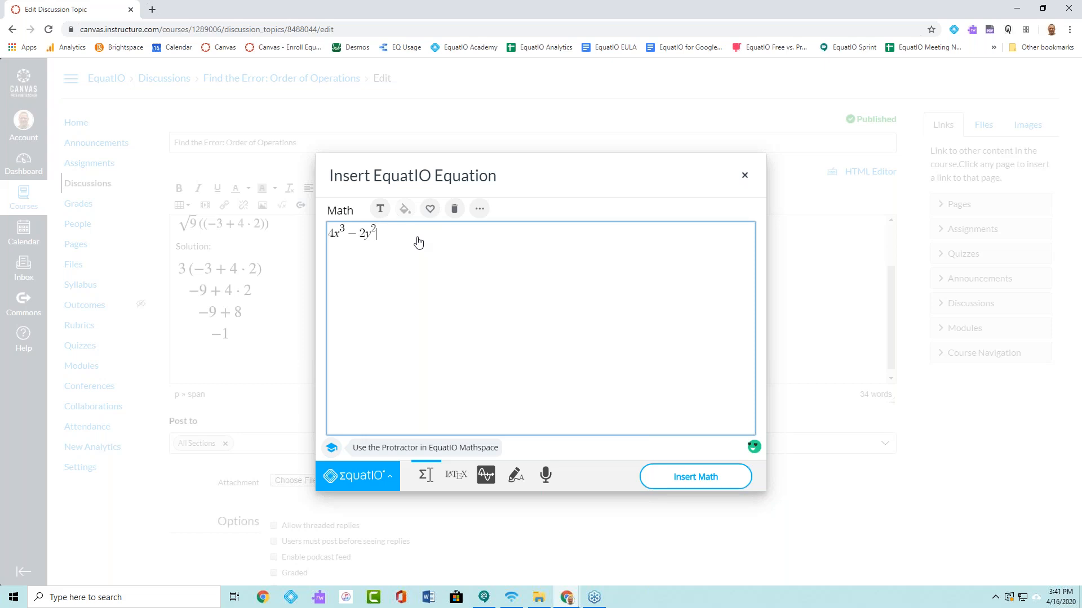
text(eq)
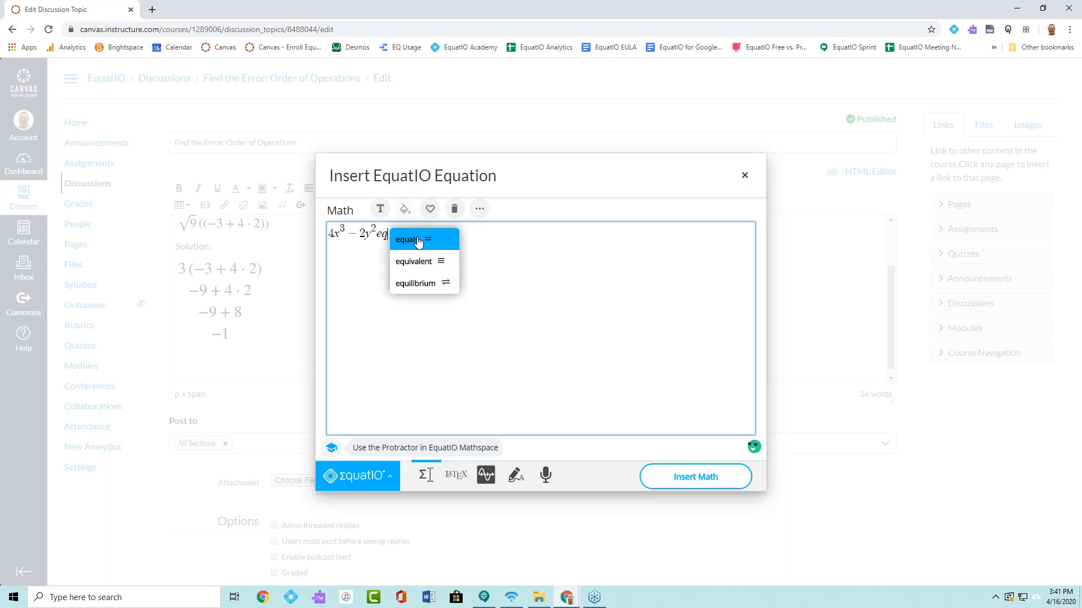
click(418, 241)
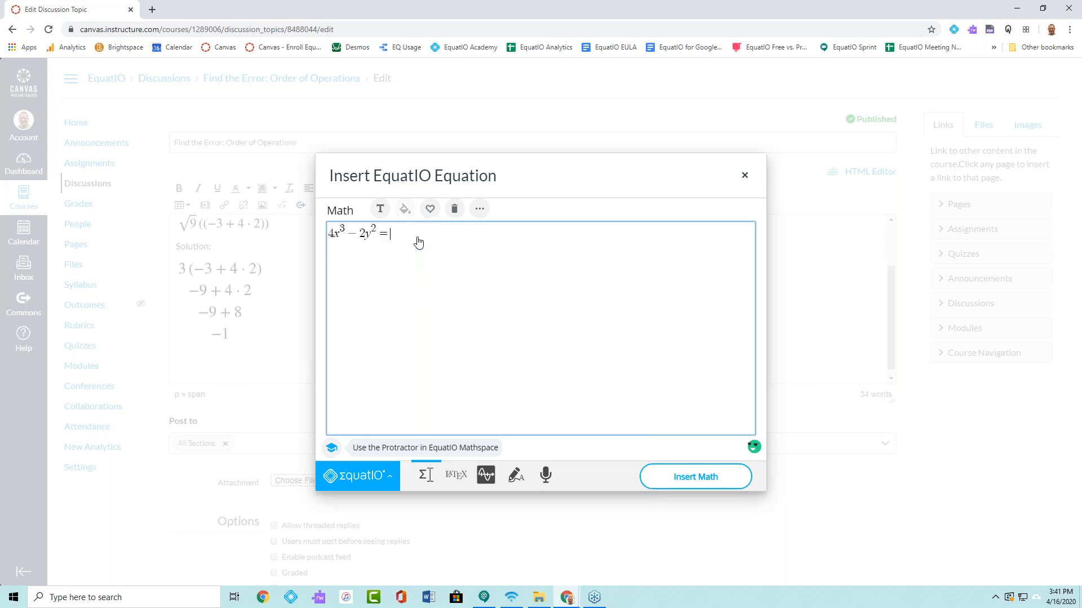
text(15)
click(703, 484)
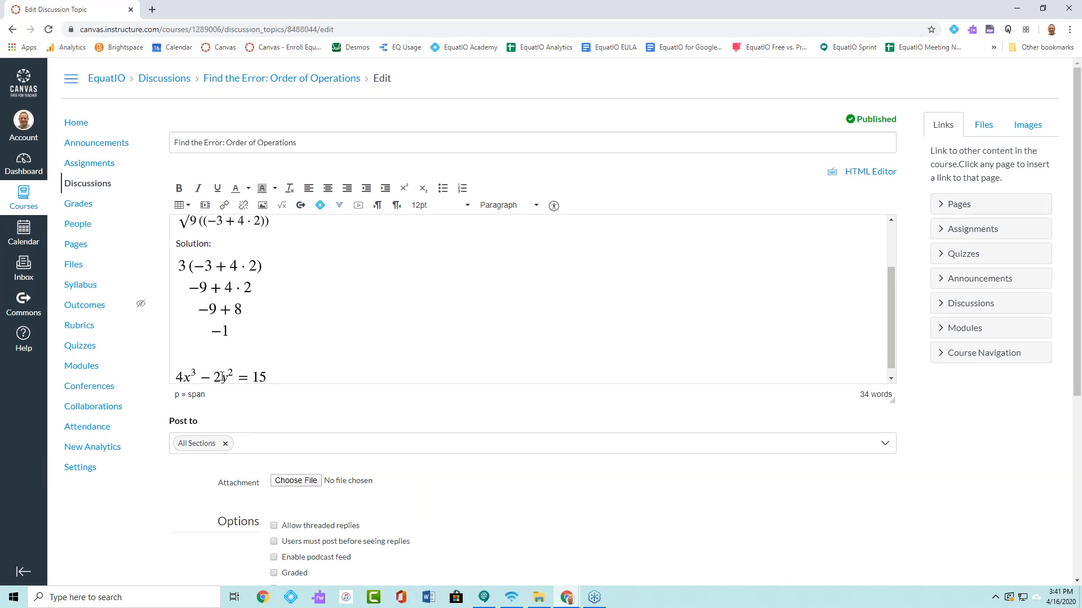
- Capture the inserted equation 4x³ − 2y² = 15 with EquatIO's screenshot reader to have it read aloud
click(221, 373)
click(294, 374)
click(954, 30)
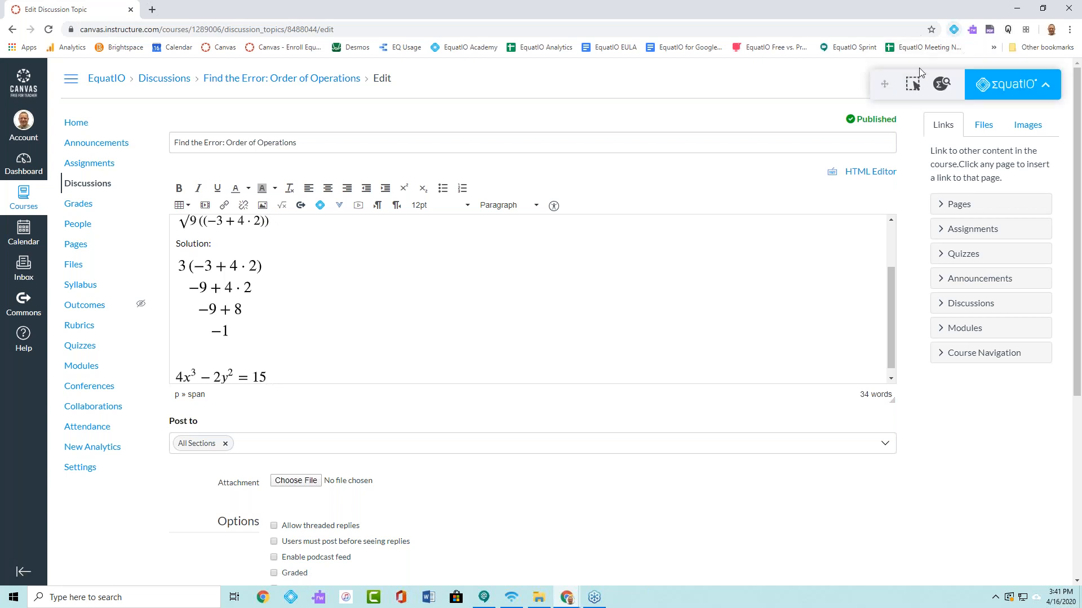
click(910, 88)
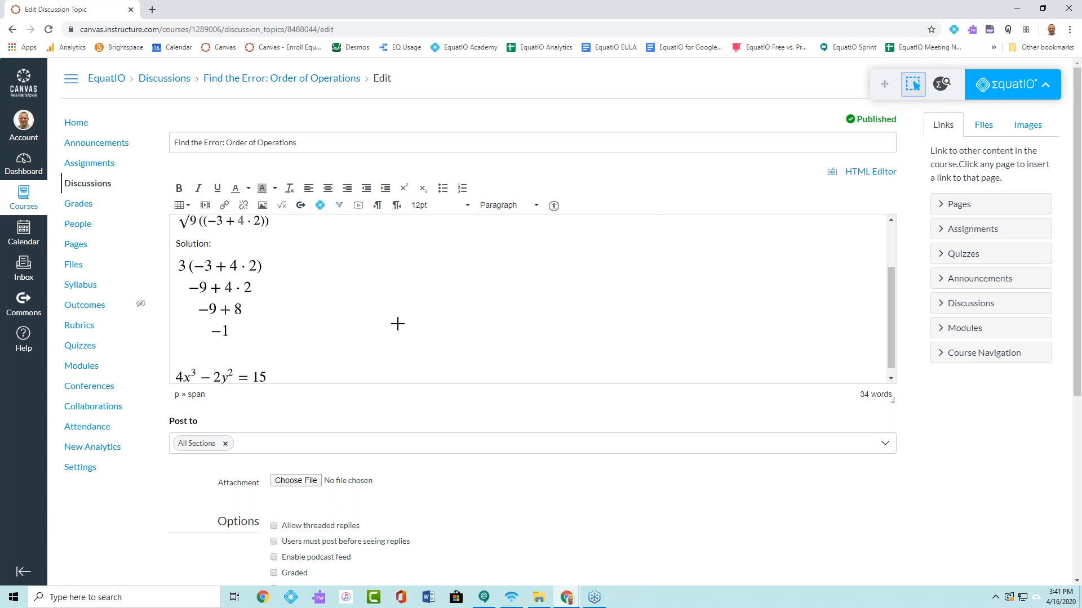
drag(172, 362, 270, 384)
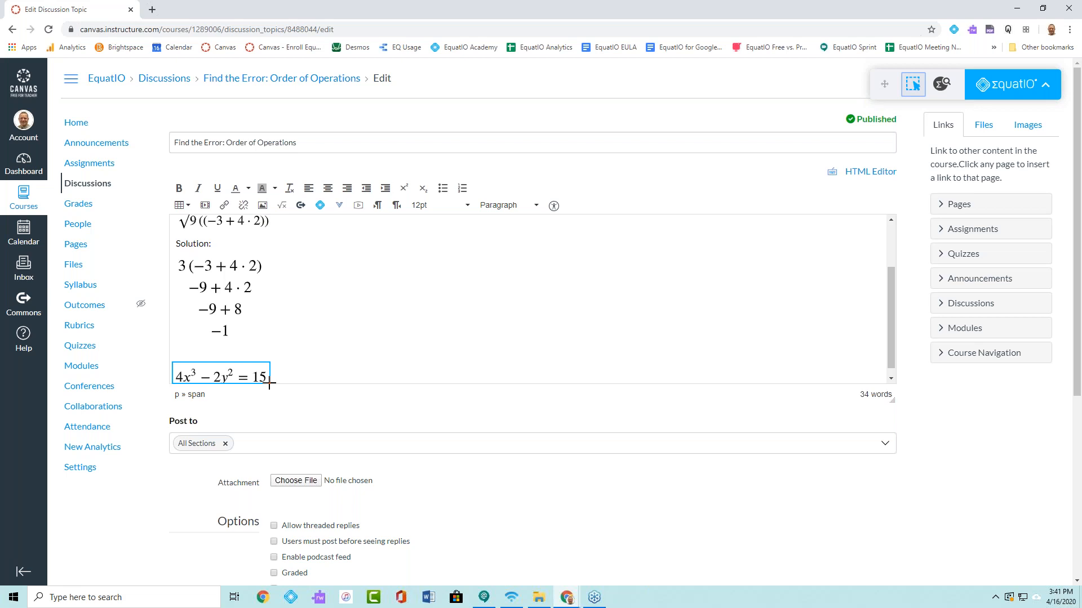
drag(269, 384, 259, 362)
- Insert an EquatIO graph of sin x on a new line below the equation 4x³ − 2y² = 15
click(265, 354)
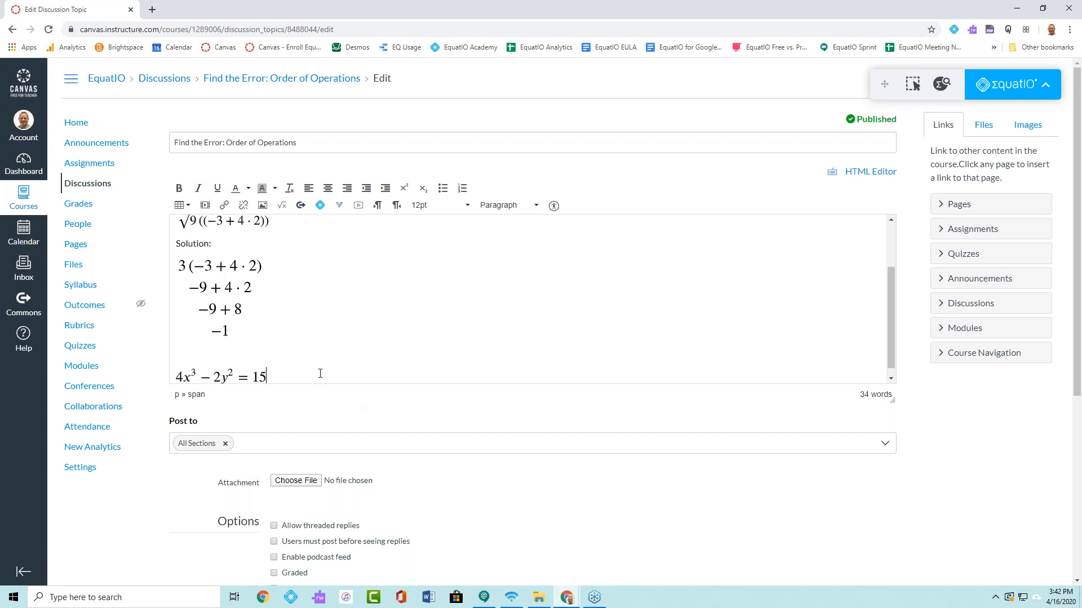
scroll(320, 373, down, 1)
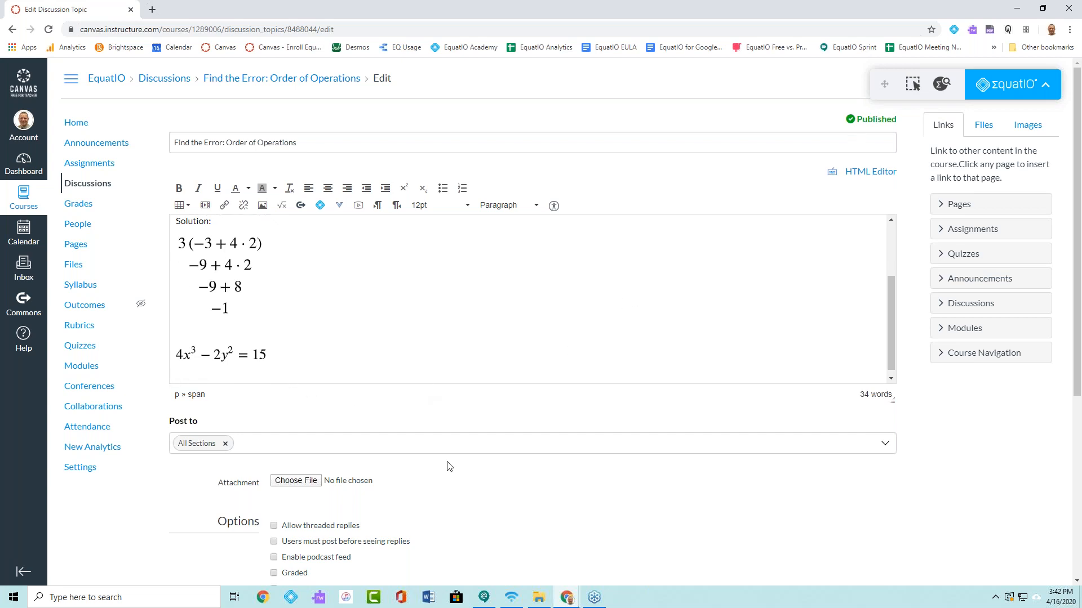
click(320, 205)
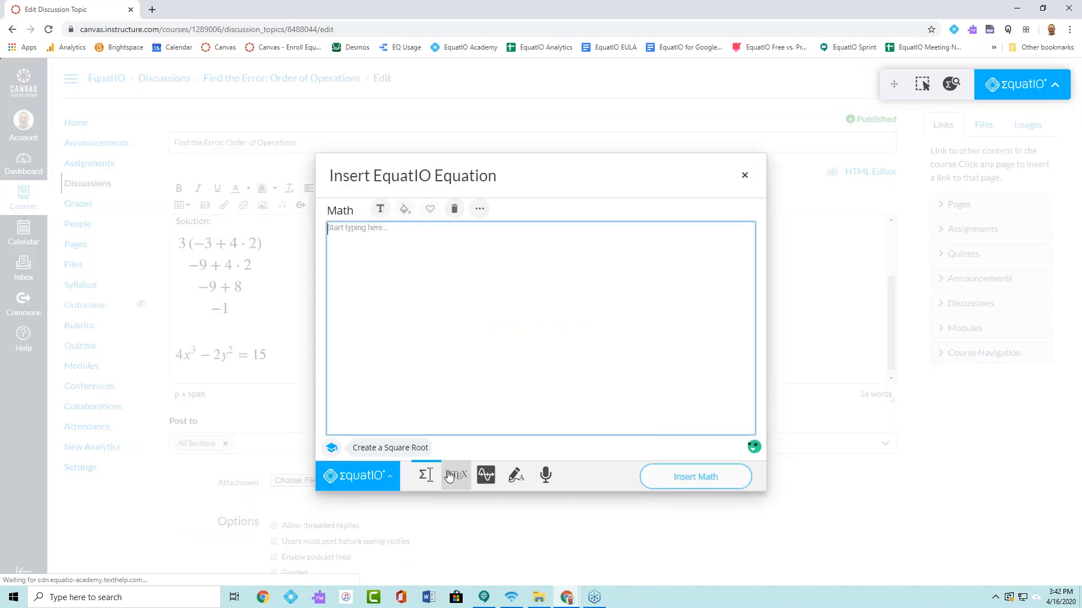
click(482, 476)
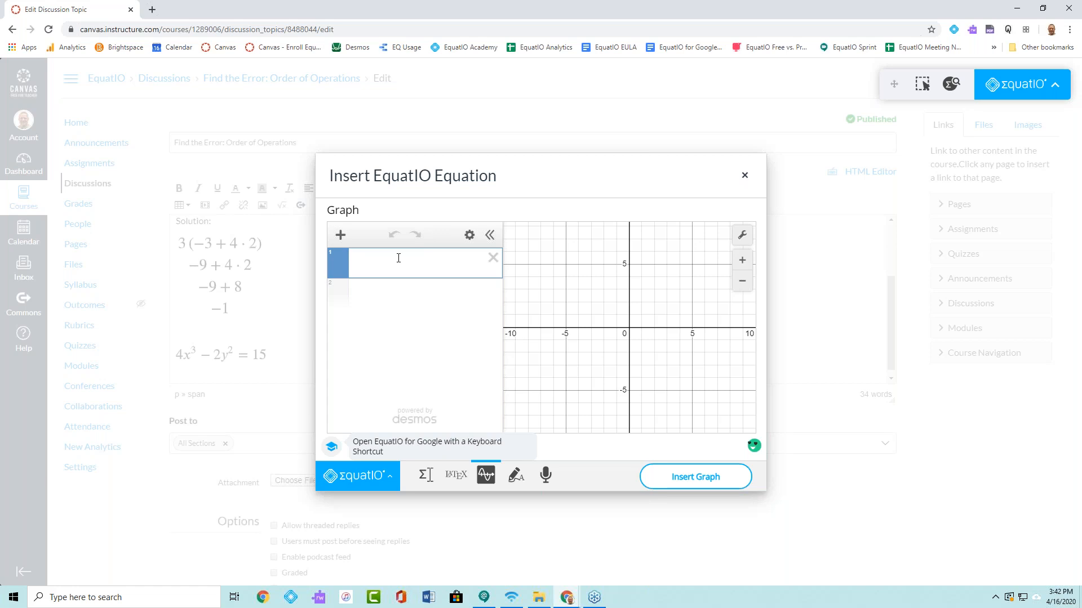
text(sinx)
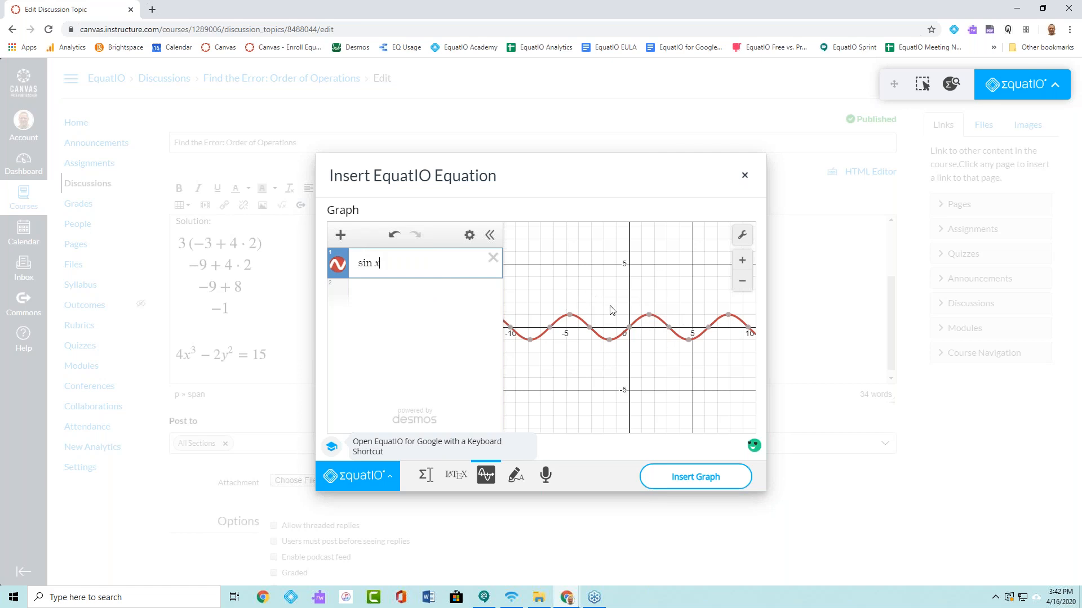
click(689, 479)
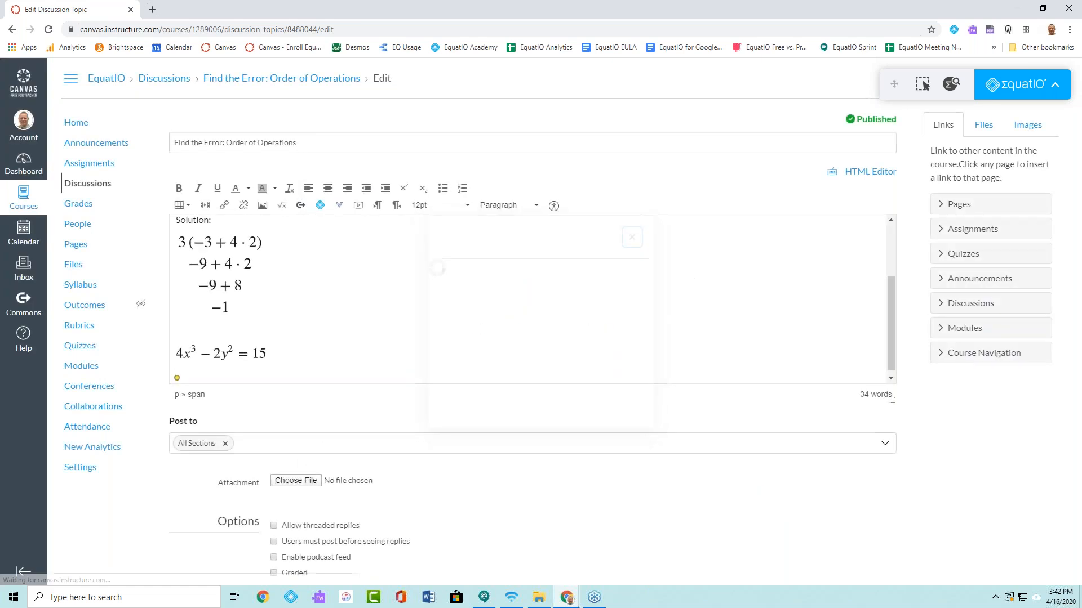
drag(890, 262, 875, 317)
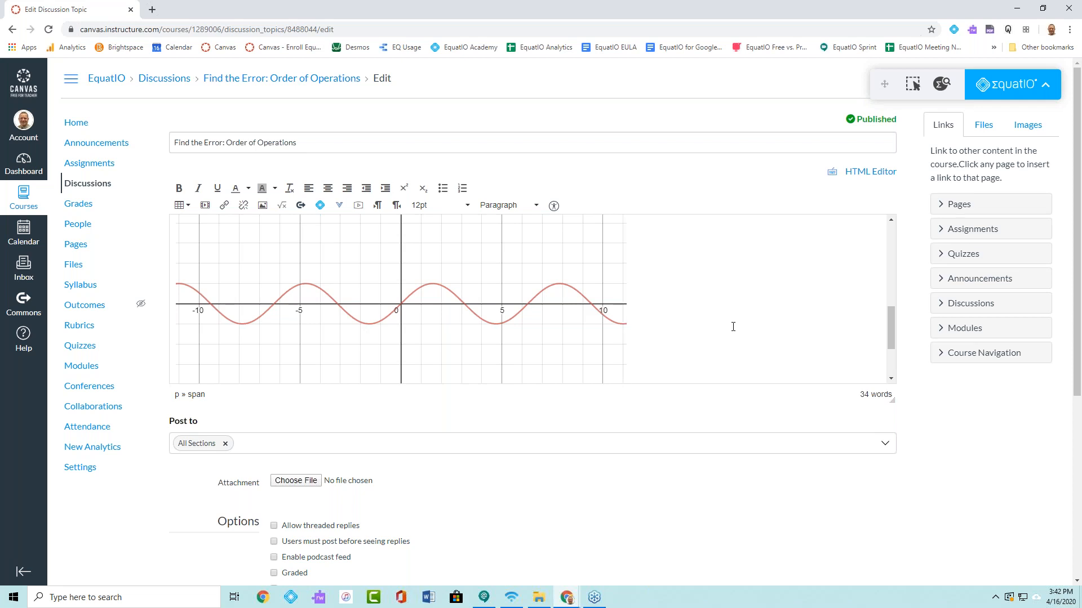
- Handwrite the equation 2x² − 3y = 8 with EquatIO's handwriting recognition and insert it after the graph
click(320, 209)
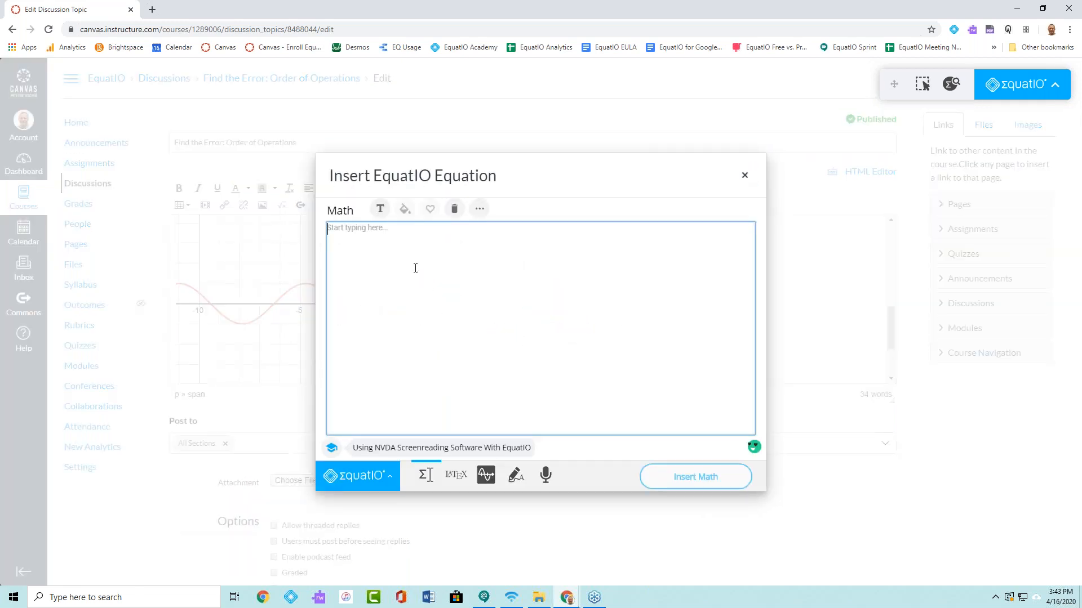
click(516, 476)
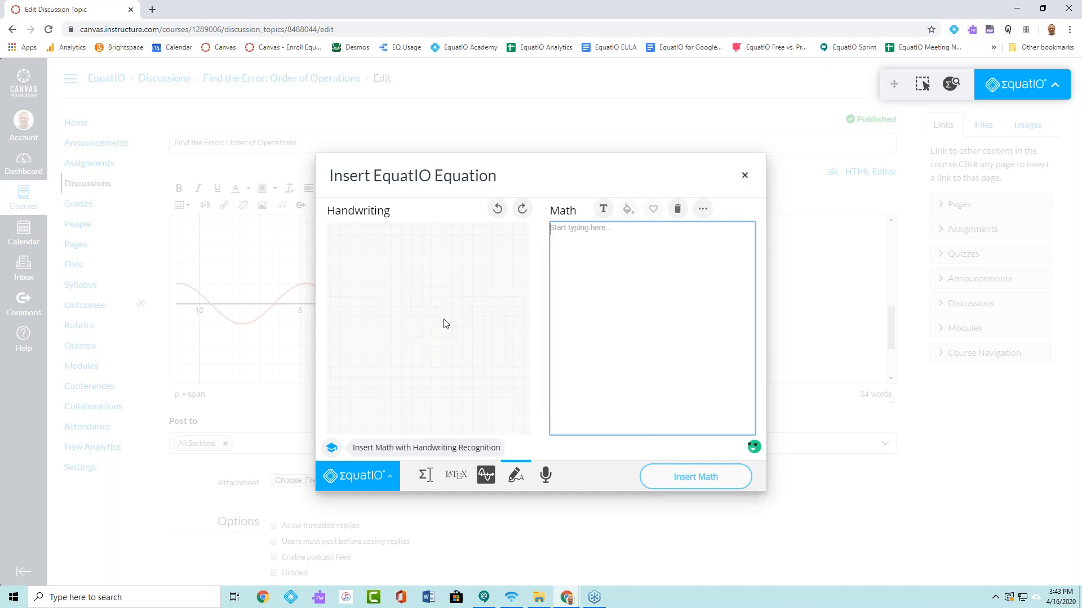
mouse_move(341, 277)
mouse_down()
mouse_move(353, 275)
mouse_move(357, 307)
mouse_move(386, 314)
mouse_up()
drag(385, 295, 366, 312)
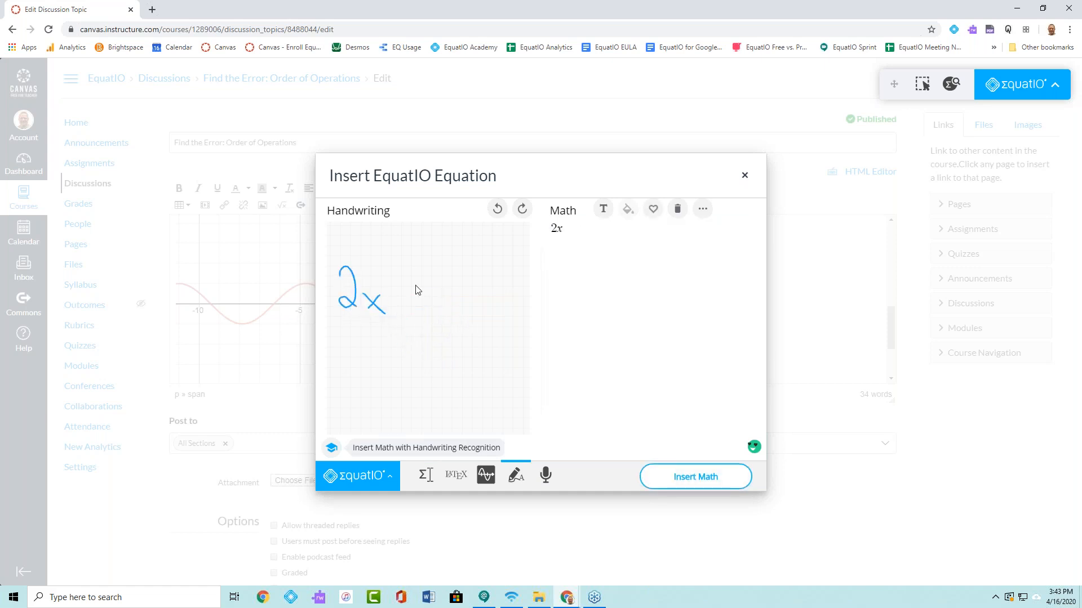
mouse_move(389, 274)
mouse_down()
mouse_move(407, 301)
mouse_move(423, 299)
mouse_move(416, 314)
mouse_move(443, 313)
mouse_move(460, 332)
mouse_move(447, 339)
mouse_up()
mouse_move(462, 298)
mouse_down()
mouse_move(503, 314)
mouse_move(498, 284)
mouse_up()
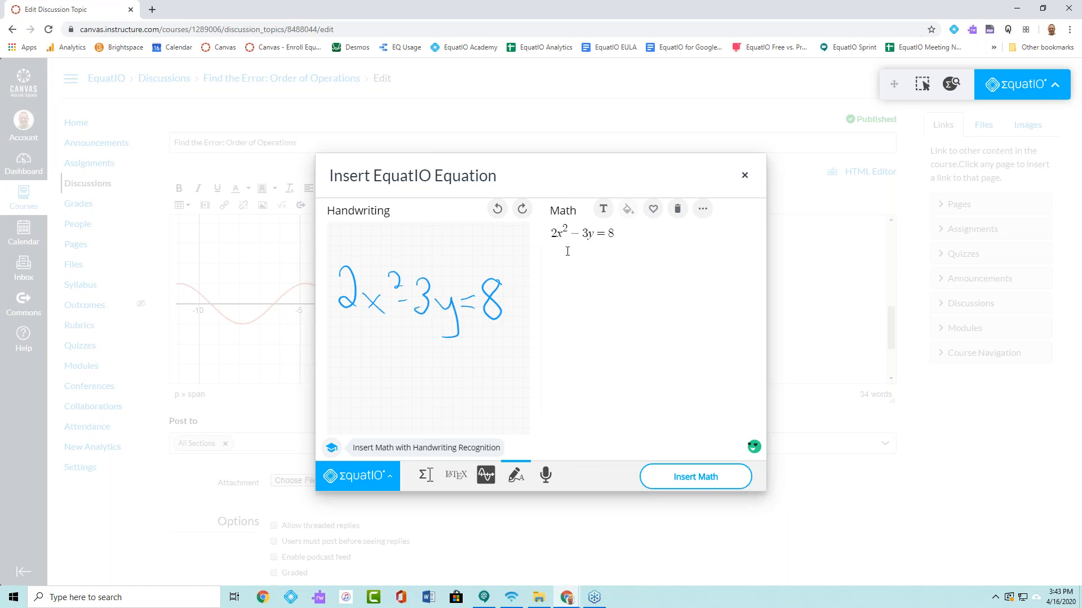
click(696, 475)
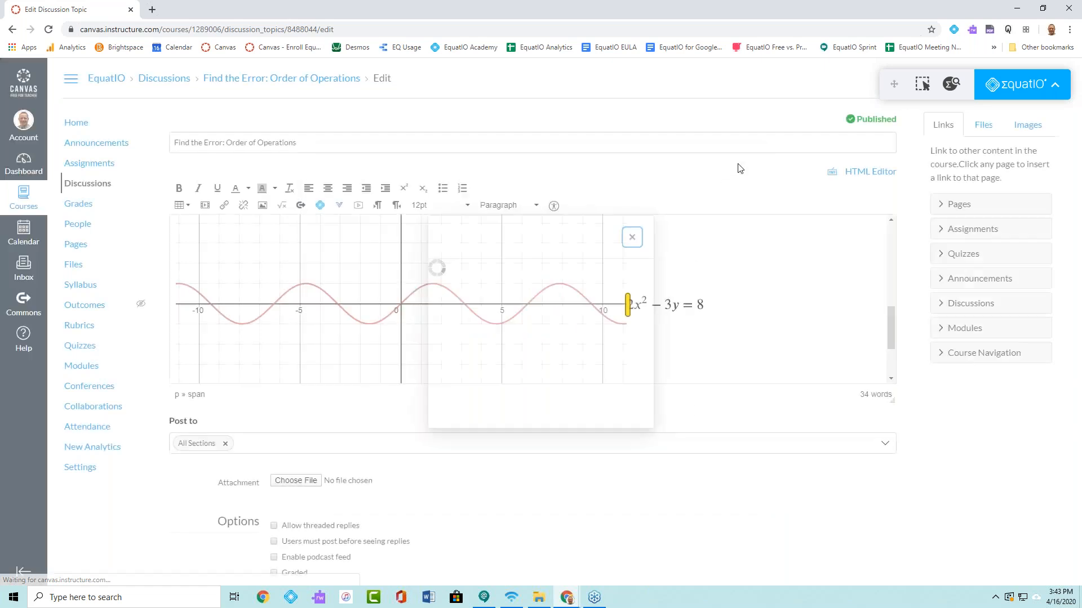
- Add two line breaks after the equation 2x² − 3y = 8 to start a new line below the sine graph
click(659, 342)
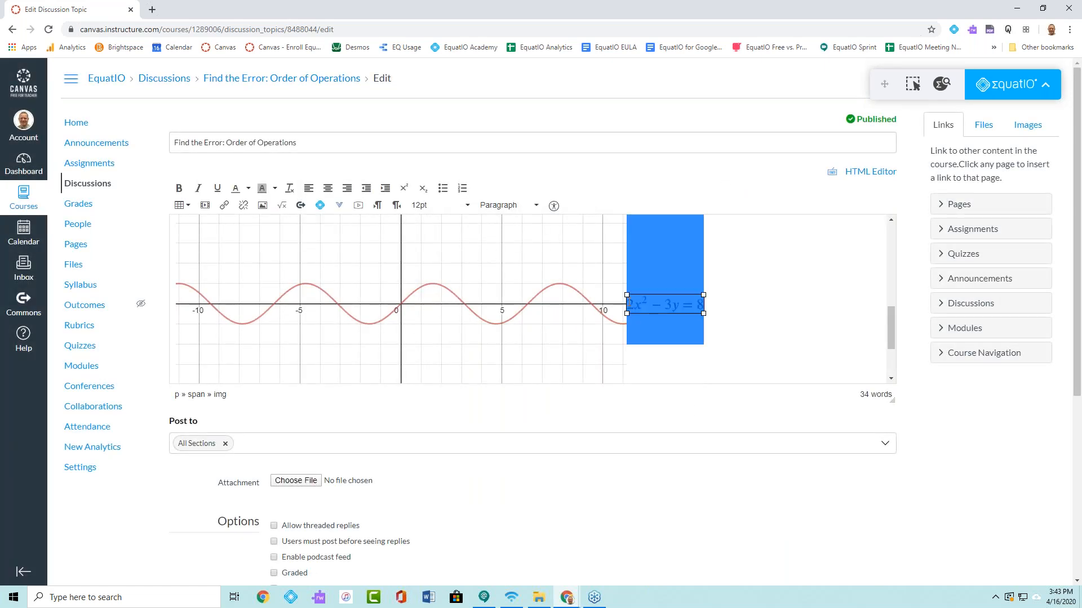
click(623, 305)
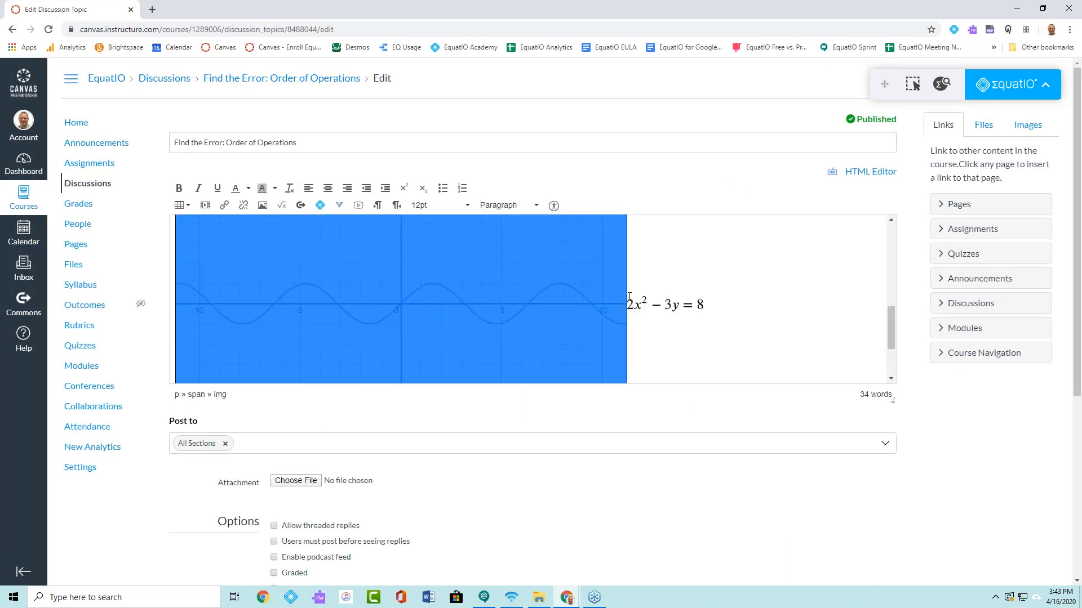
click(630, 299)
click(625, 302)
click(631, 299)
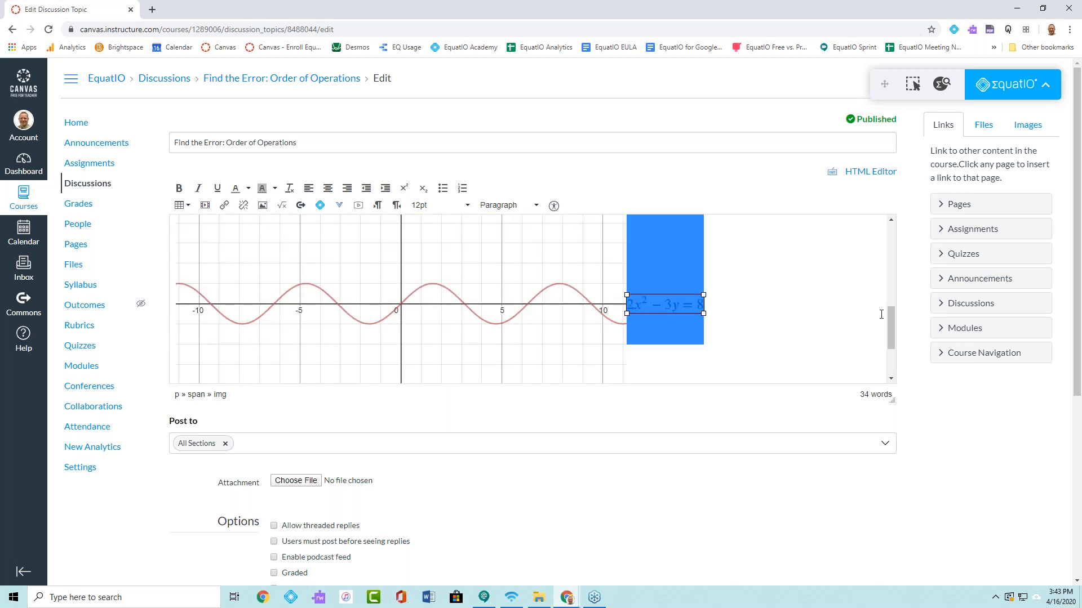
drag(889, 336, 750, 369)
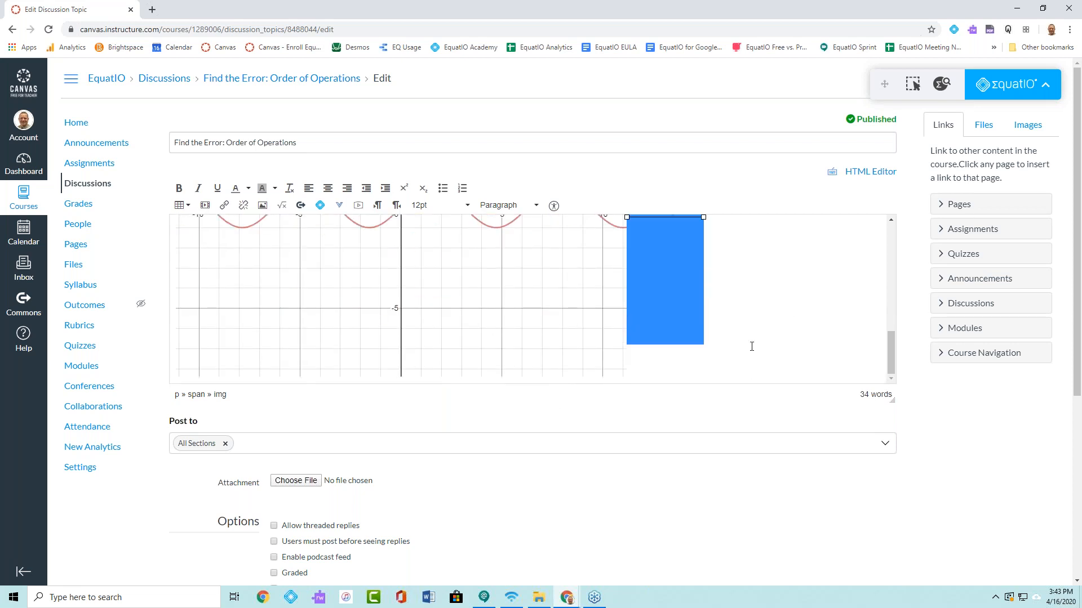
click(754, 344)
key(Return)
key(Return)
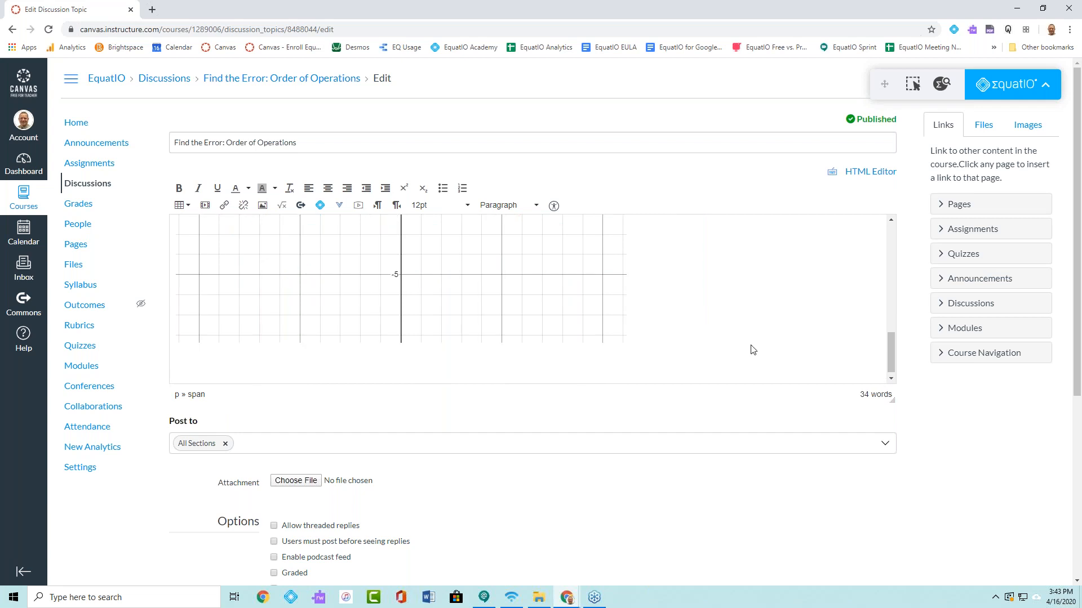
- Dictate the equation 4x² − 16y = 12 with EquatIO's speech input and insert it below the graph
click(320, 206)
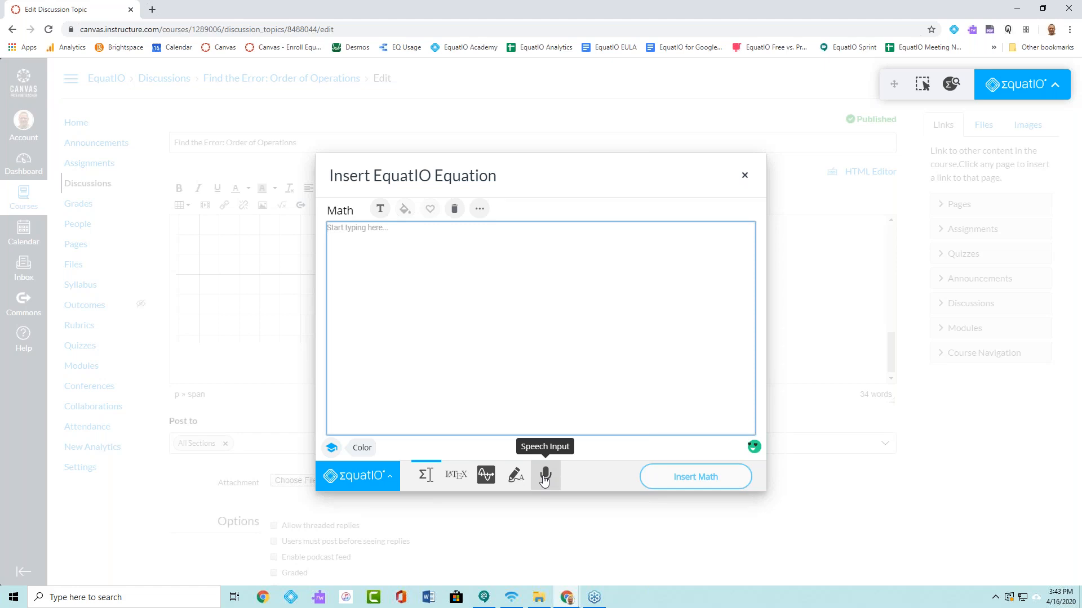
click(544, 477)
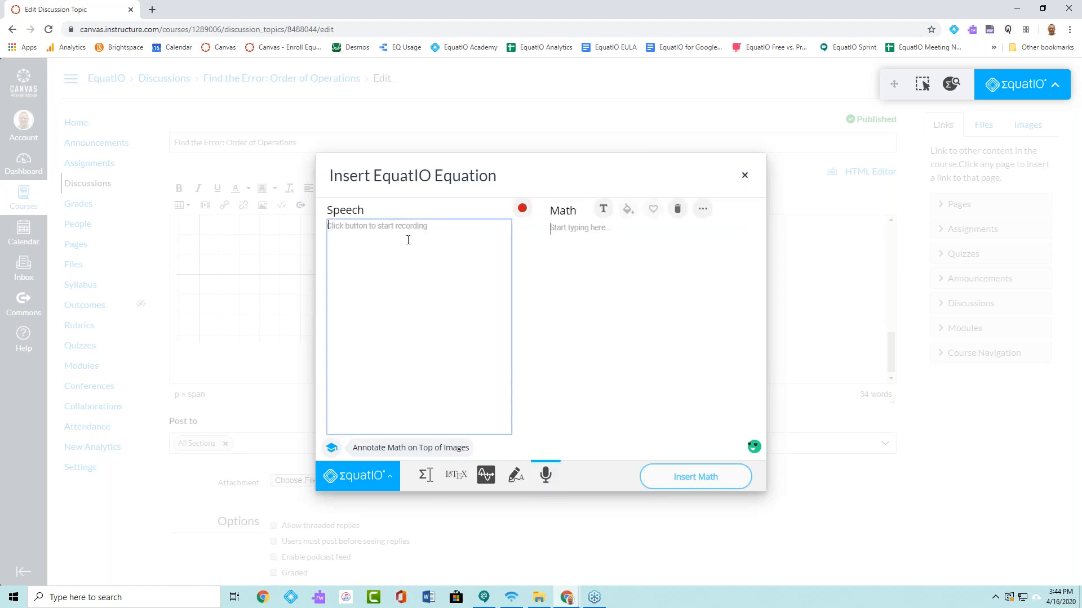
click(522, 208)
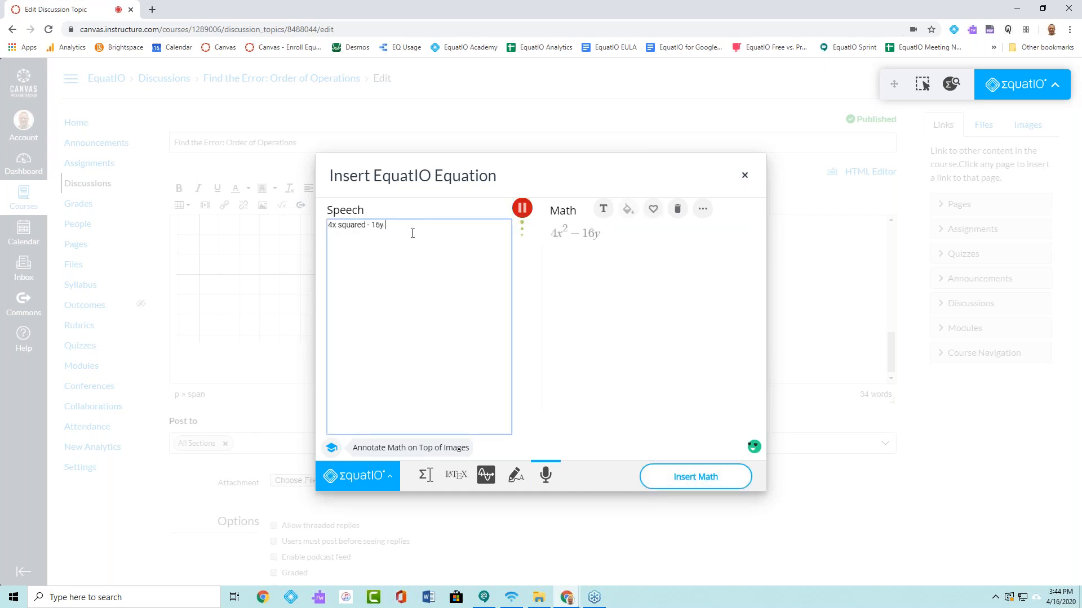
click(522, 209)
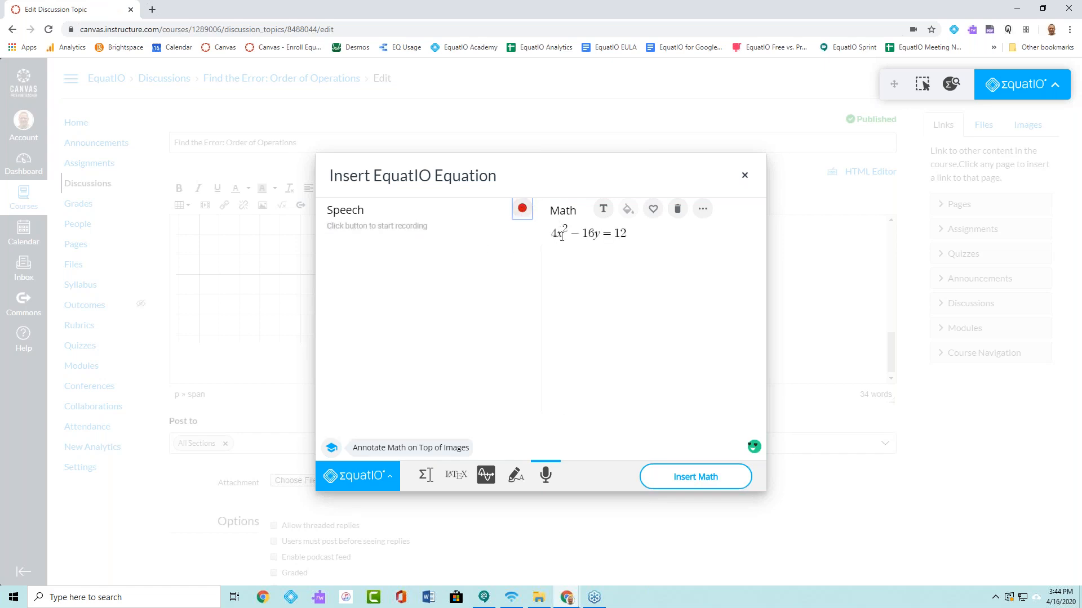
click(700, 482)
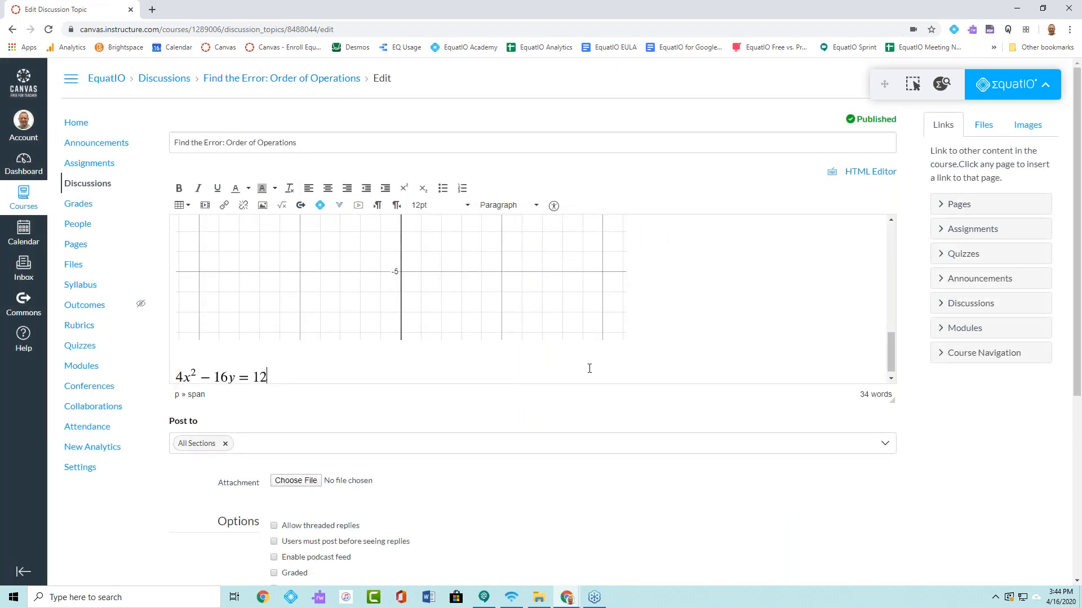
scroll(519, 279, up, 5)
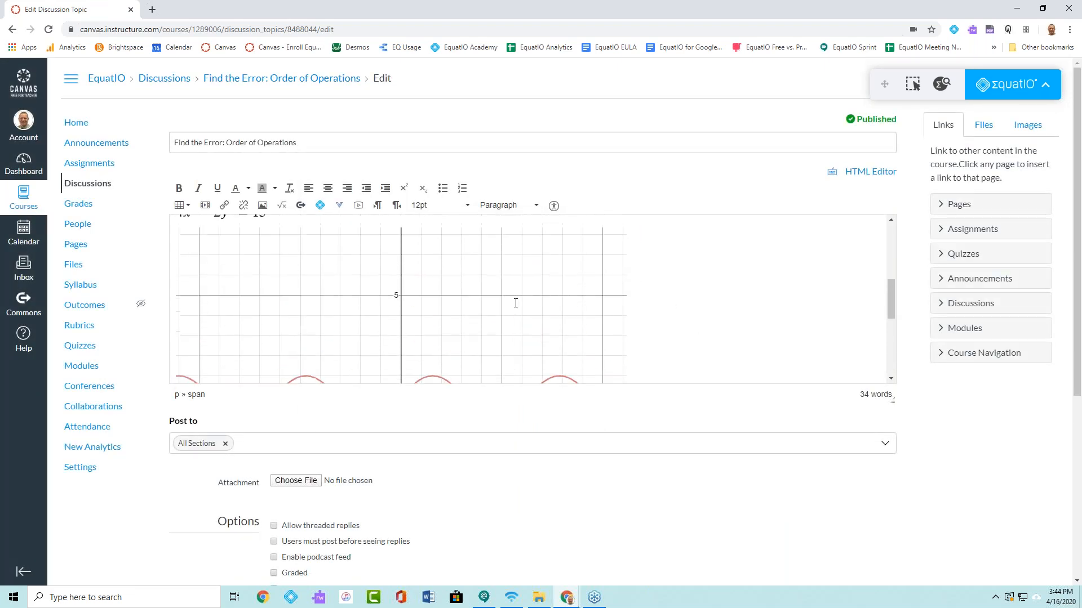
scroll(669, 362, down, 3)
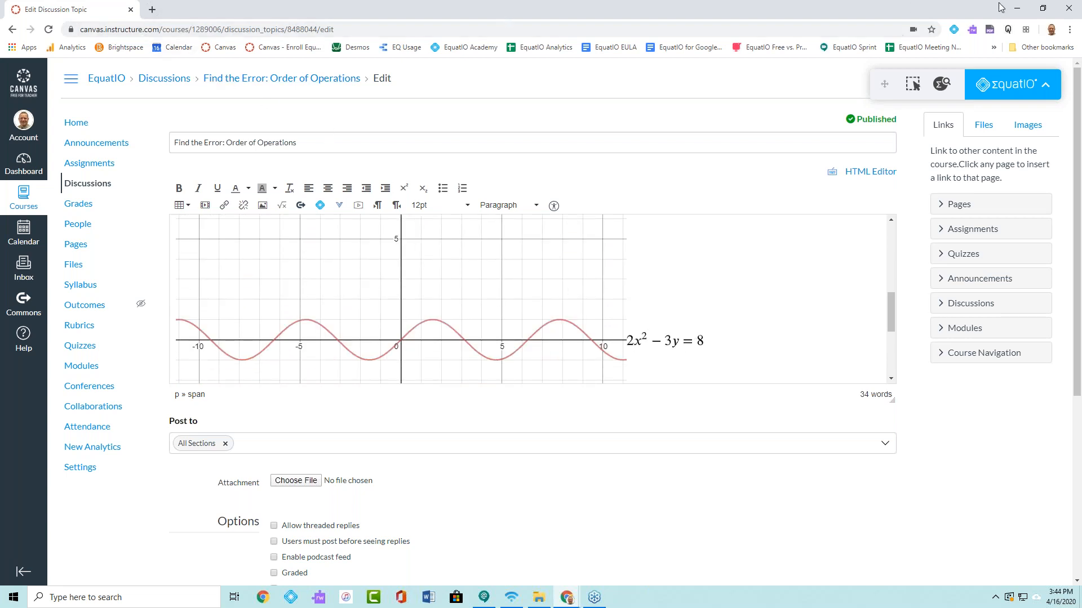
- Switch to texthelp Course 9 in Brightspace and open the EquatIO Demo Quiz's questions for editing
drag(1081, 66, 383, 1)
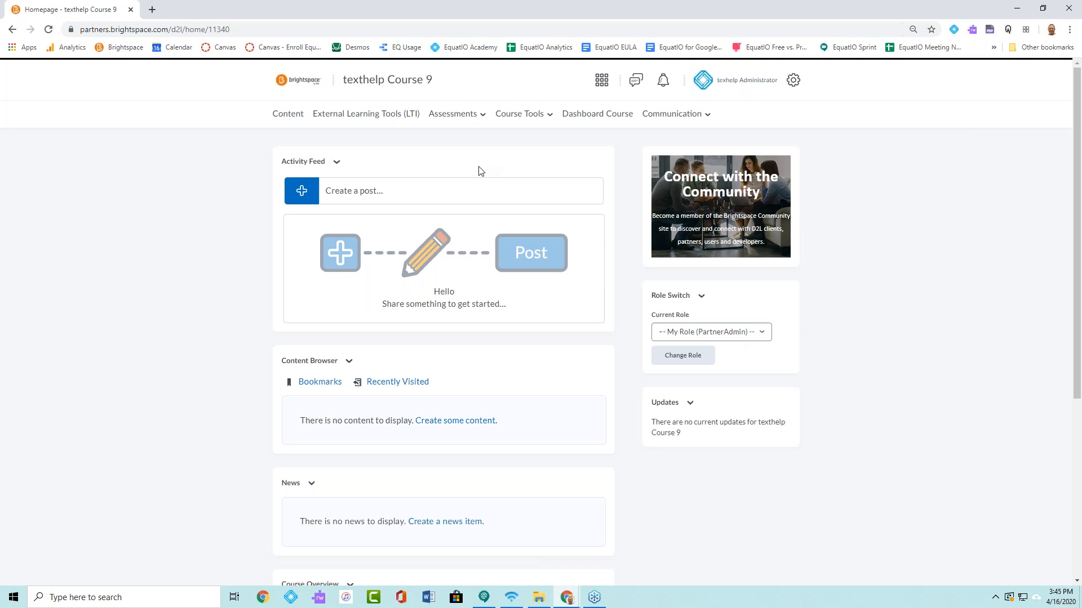
click(482, 116)
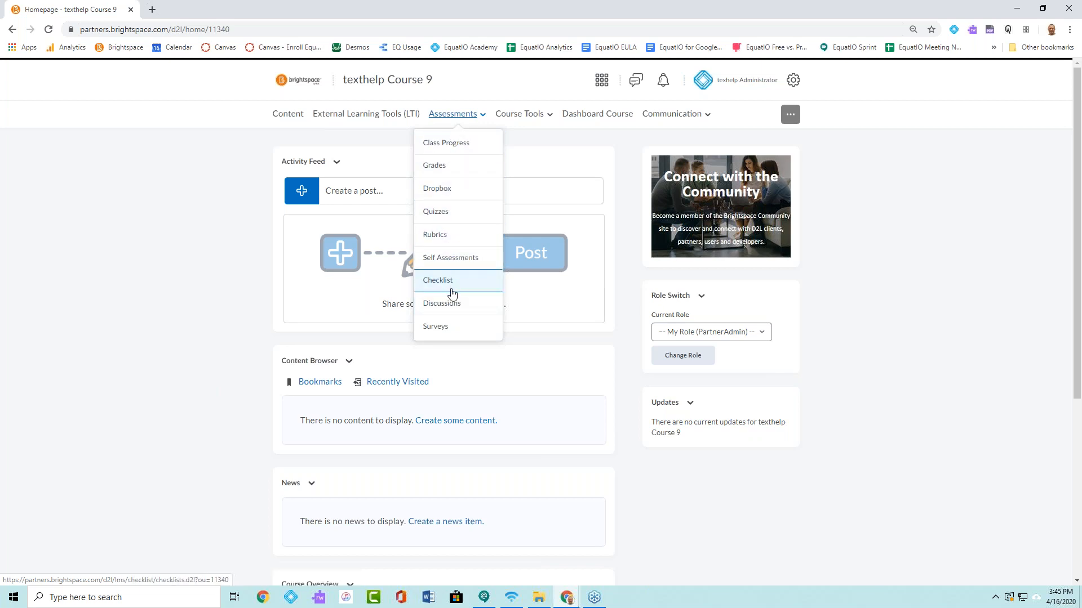
click(455, 216)
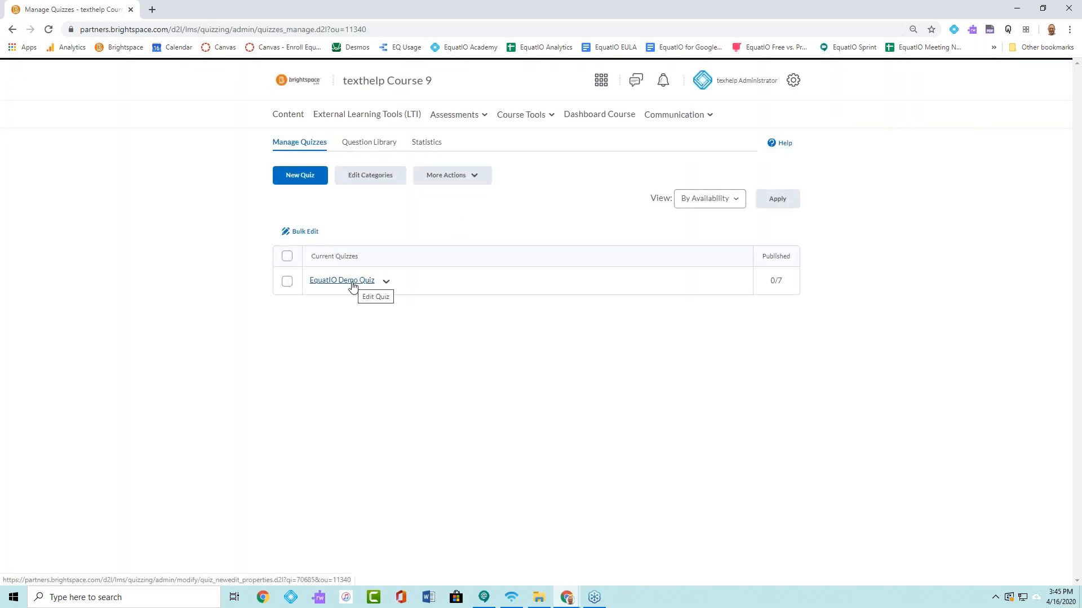
click(352, 285)
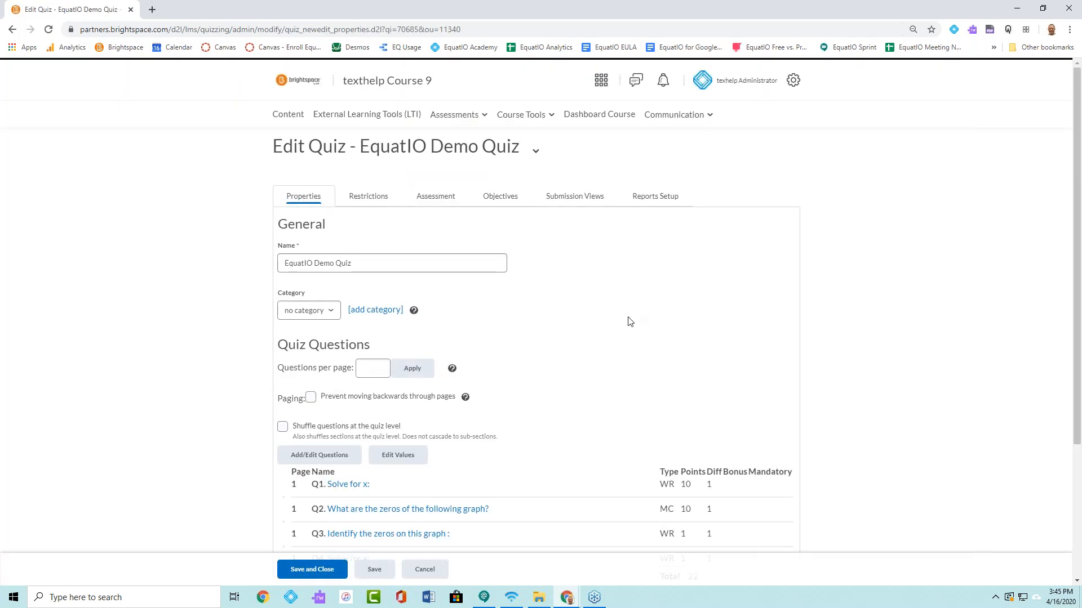
scroll(628, 319, down, 2)
scroll(629, 317, up, 1)
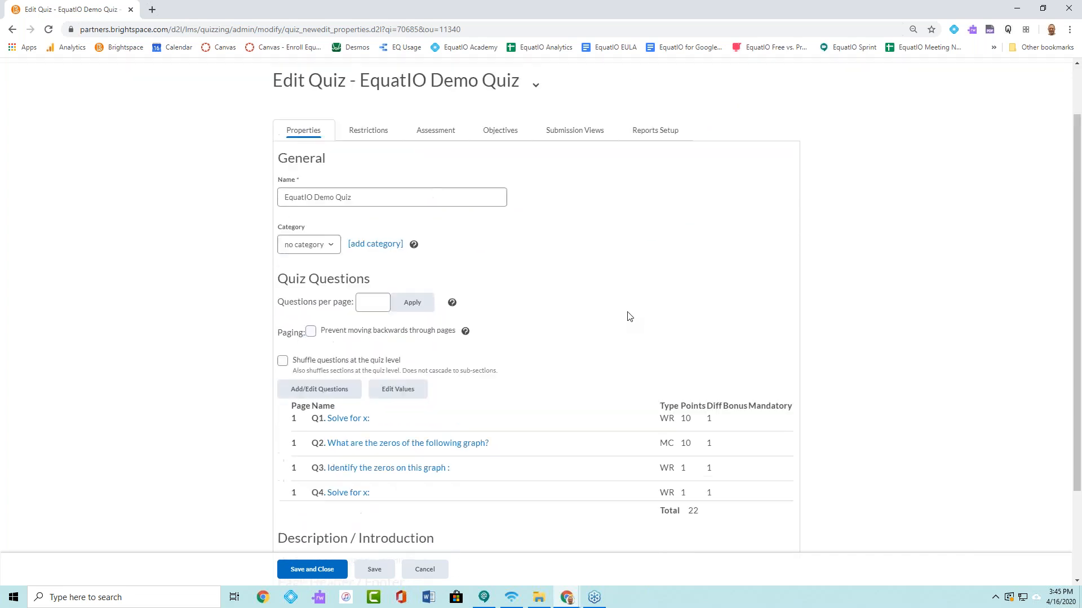
click(309, 398)
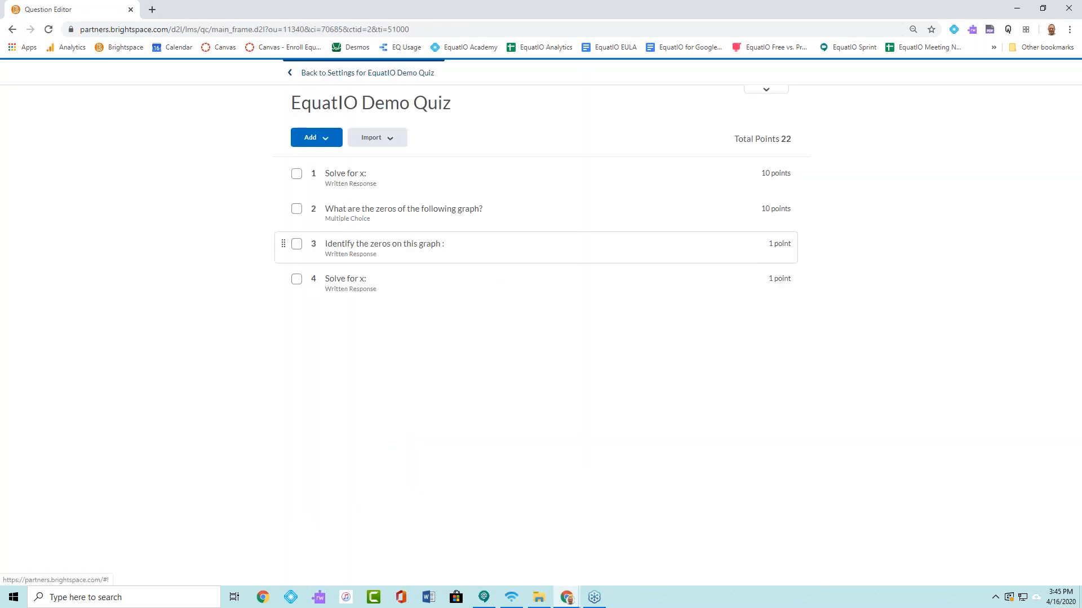
- Add a new multiple choice question to the quiz with the question text "Solve for x:"
click(324, 144)
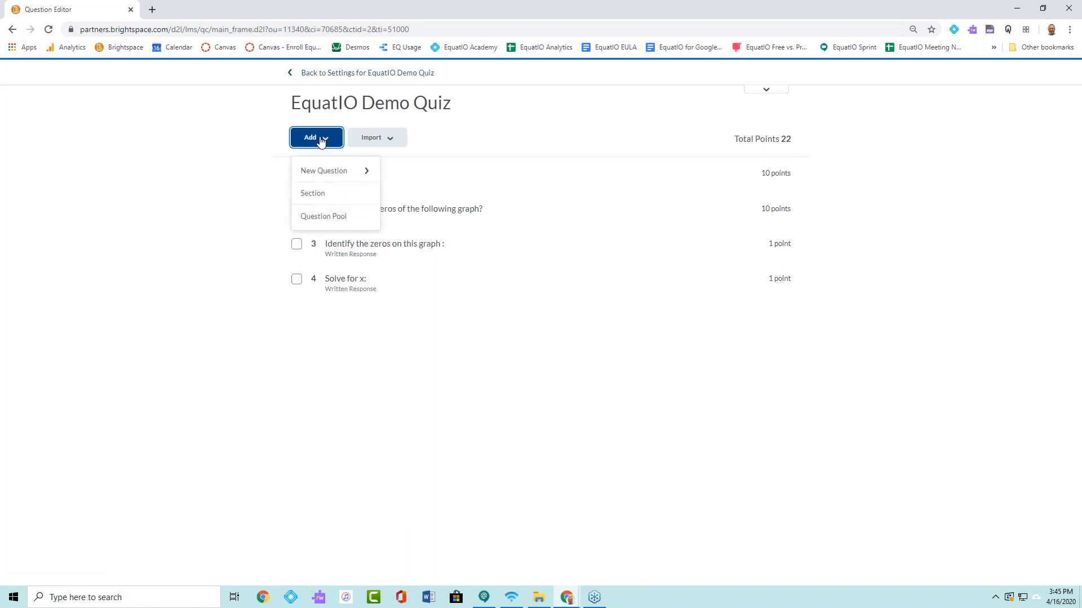
click(332, 173)
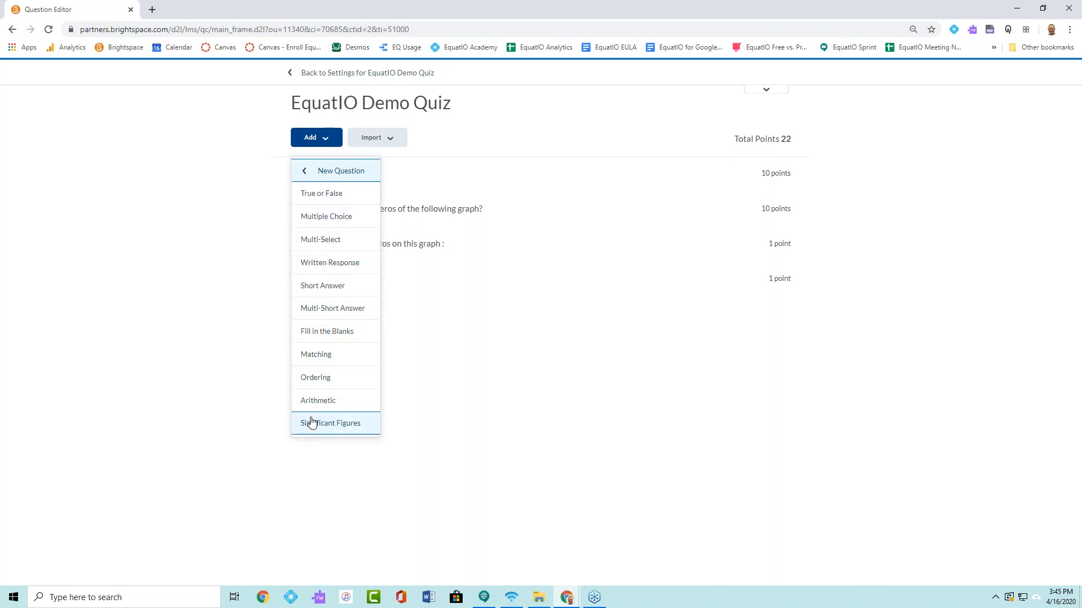
click(334, 217)
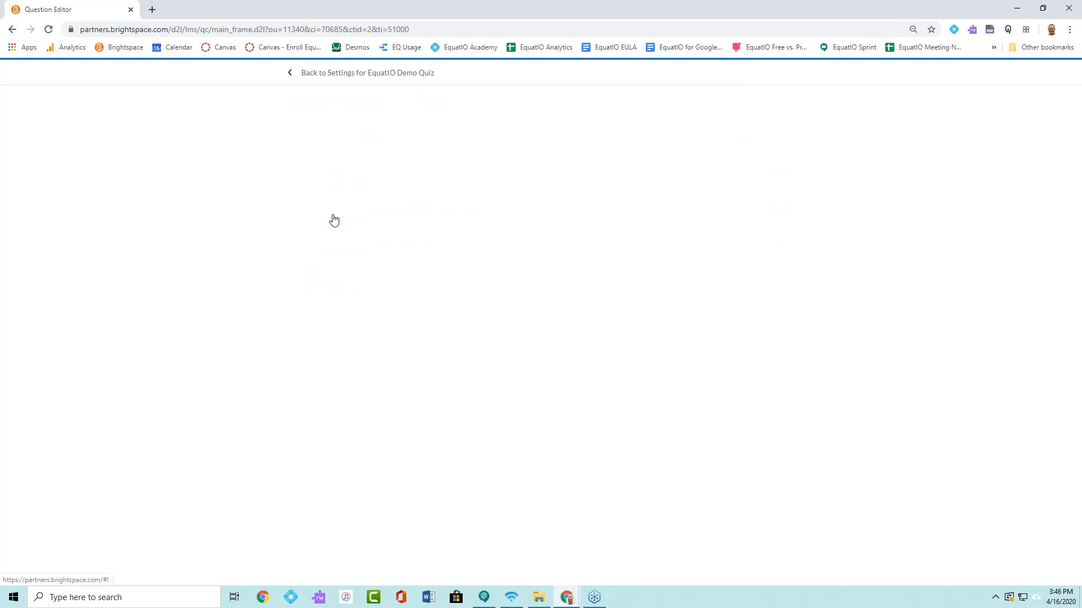
click(329, 157)
text(Solve for x:)
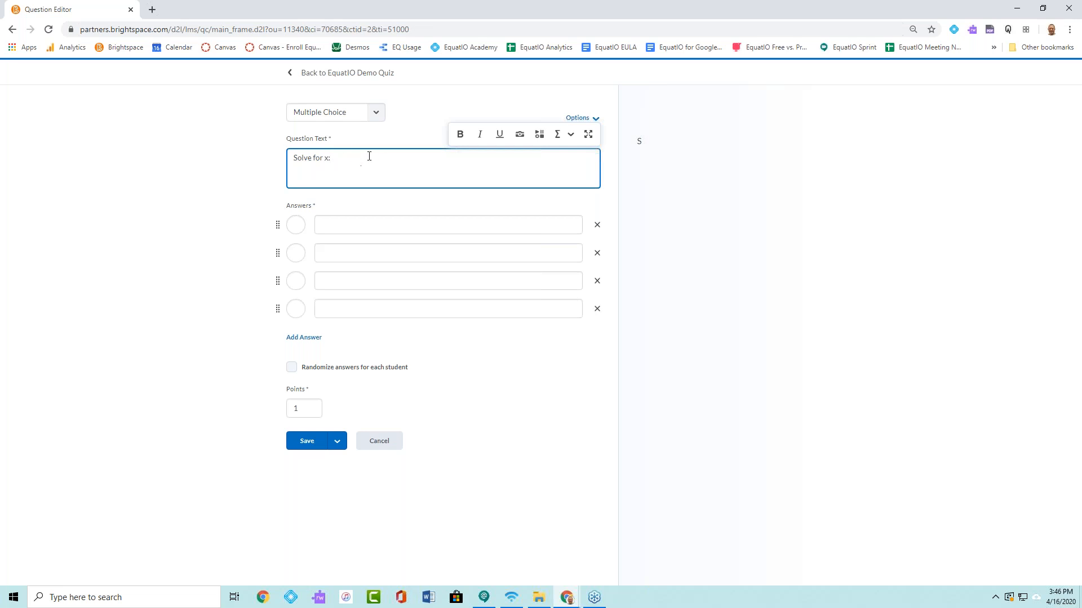
- Open the EquatIO 2 editor for the question text and move its dialog clear of the question form
click(539, 135)
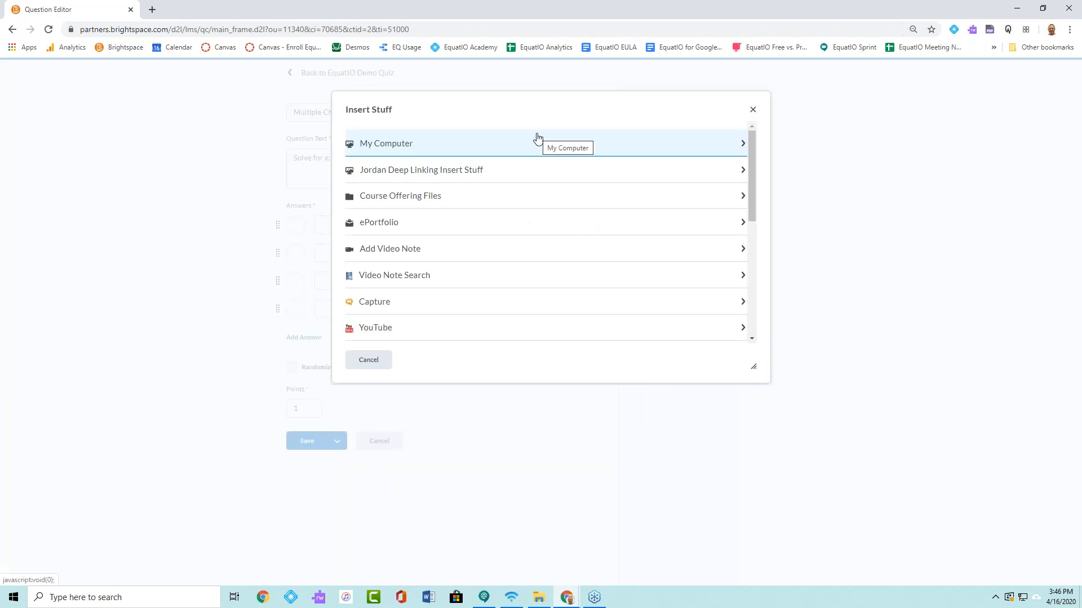
scroll(509, 282, down, 5)
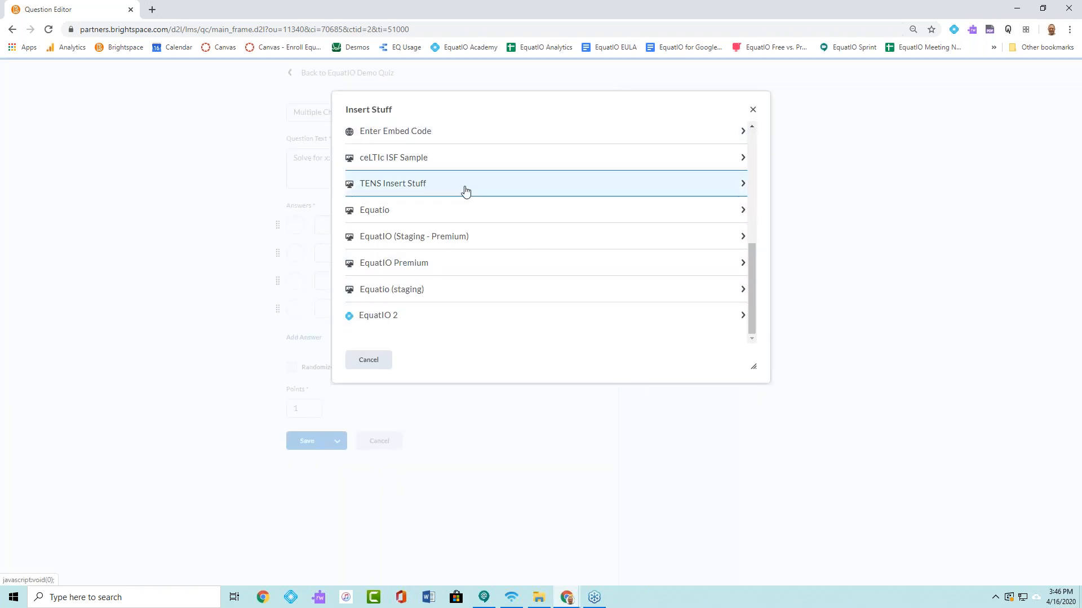
click(417, 320)
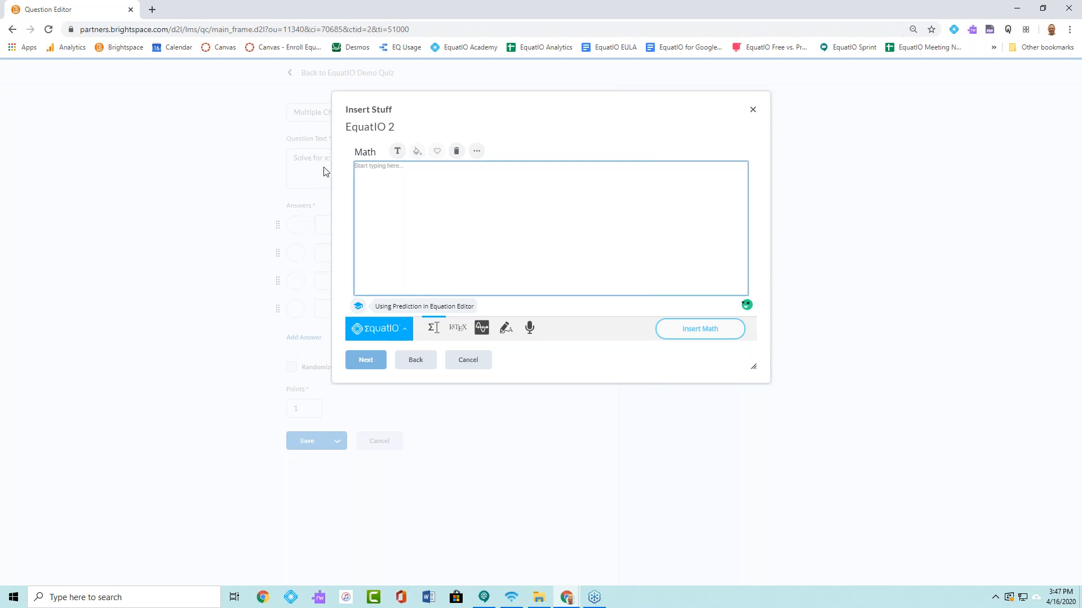
drag(437, 107, 739, 203)
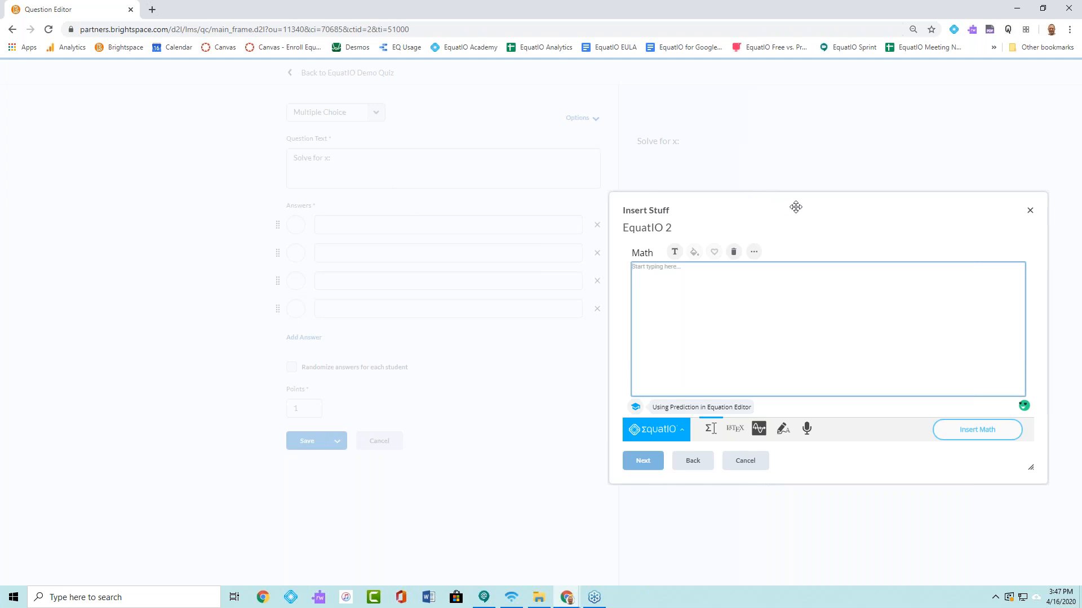
drag(810, 209, 807, 161)
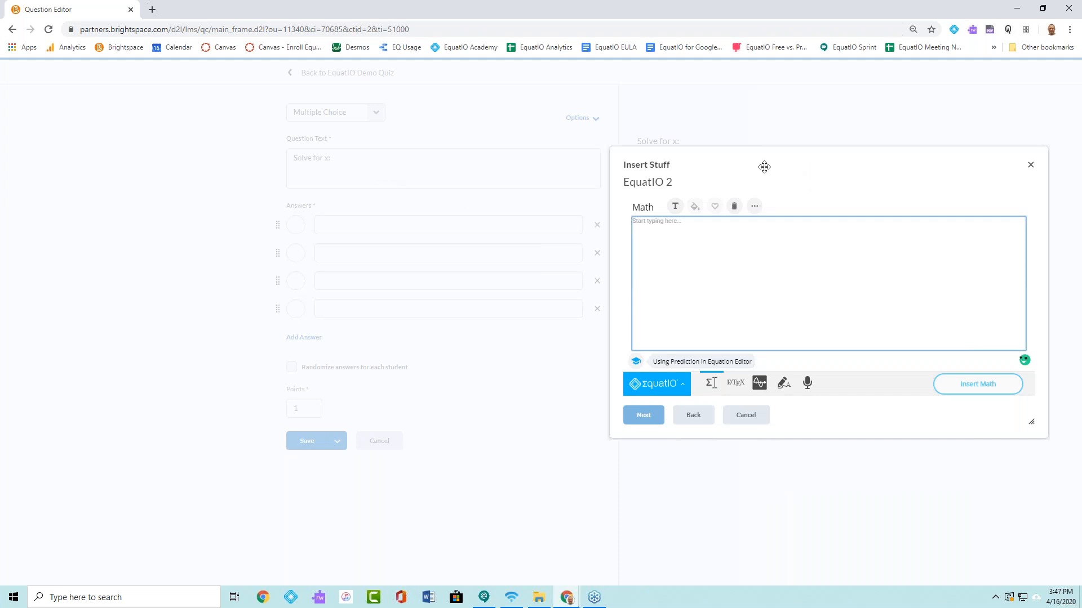
- Enter "corr" in the math editor, then enable formula prediction in EquatIO's math options and save them
text(3^2)
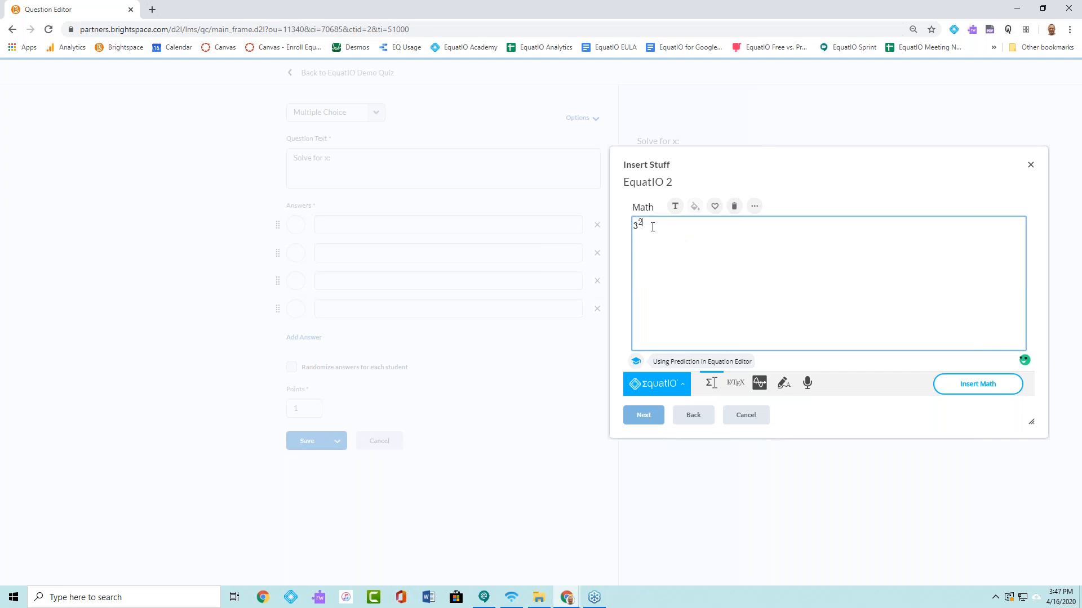
key(BackSpace)
text(corr)
click(674, 394)
click(634, 317)
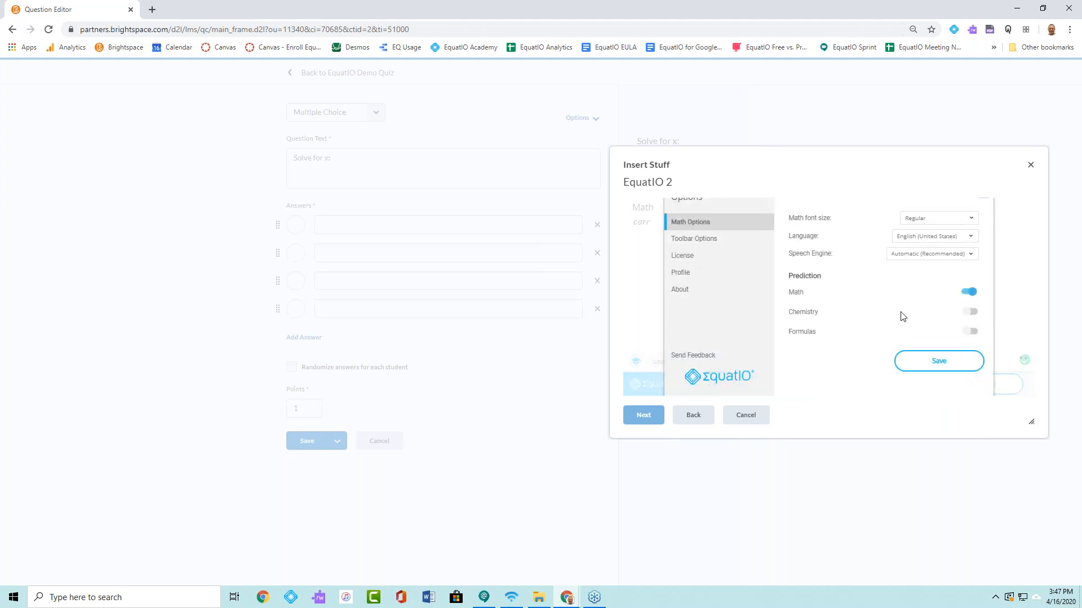
click(969, 311)
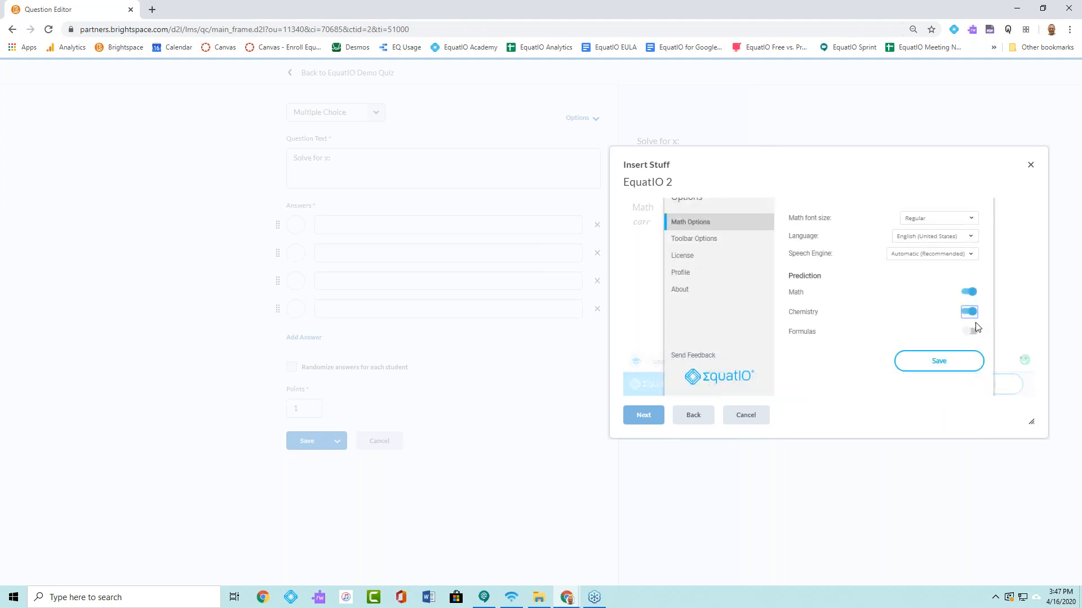
click(961, 361)
- Replace the entry with the predicted "correlation coefficient of sample" formula and insert it into the question text
drag(669, 242, 627, 237)
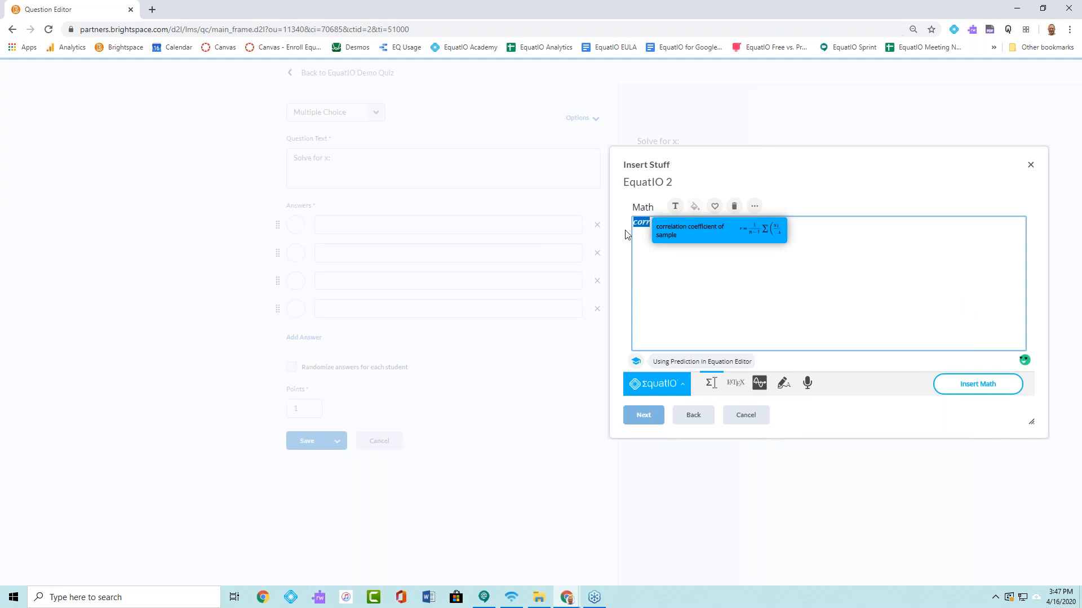
key(BackSpace)
text(corr)
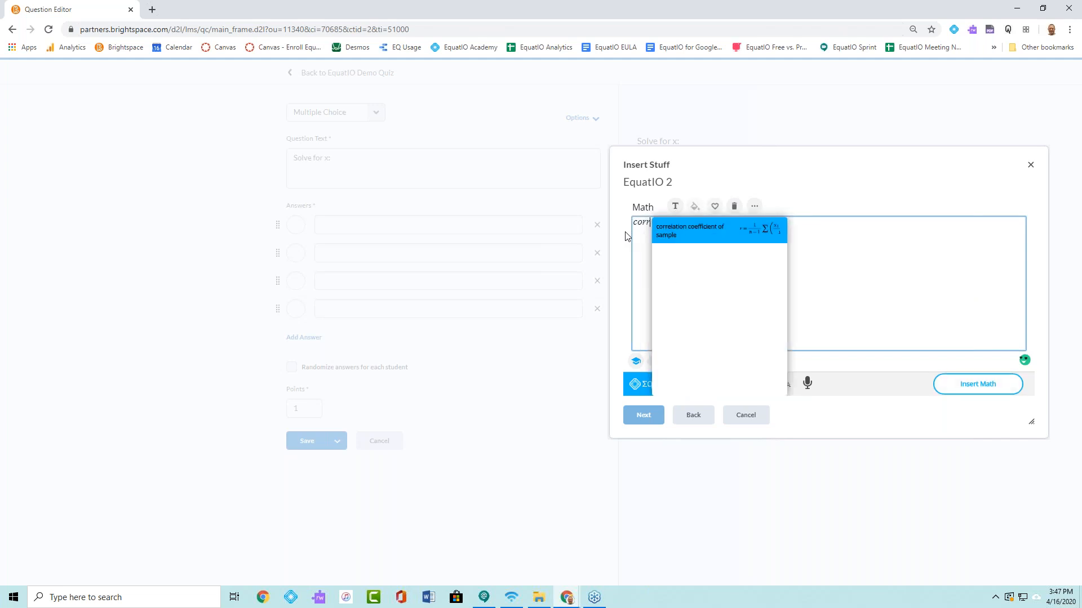
click(709, 233)
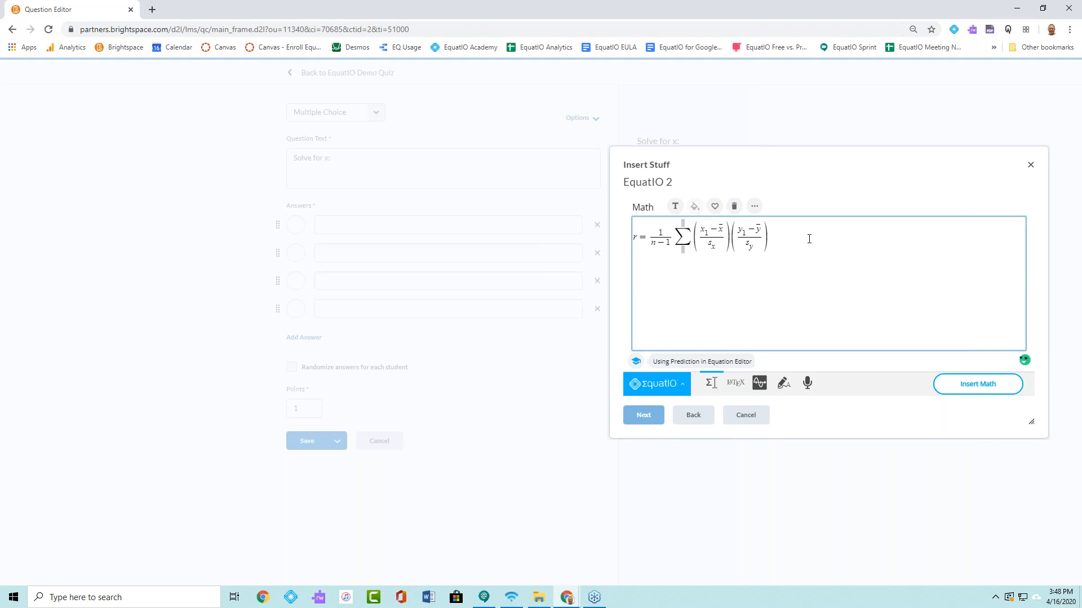
click(981, 383)
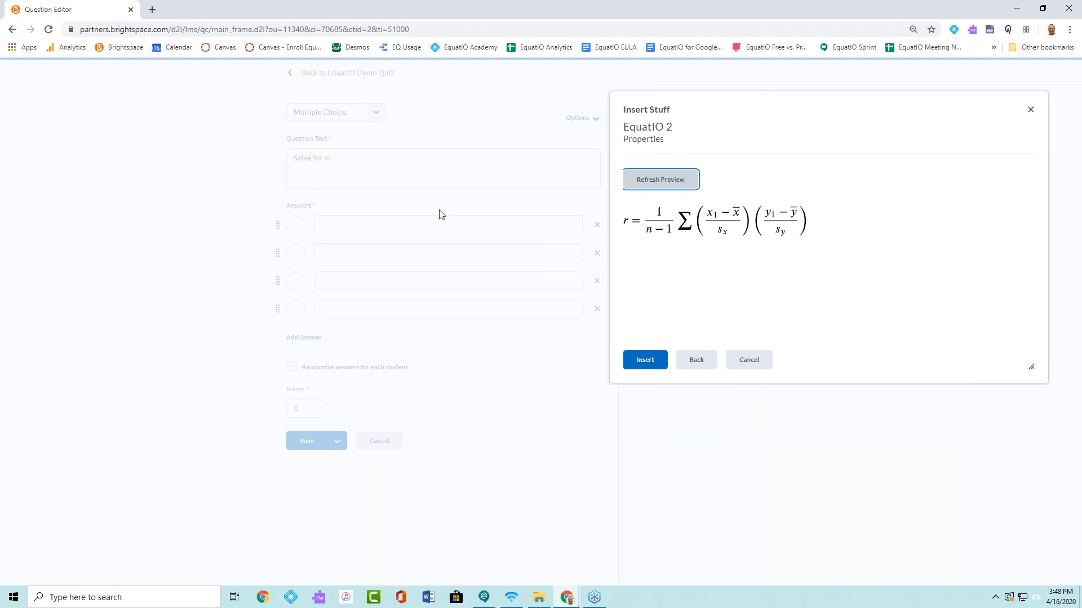
click(643, 360)
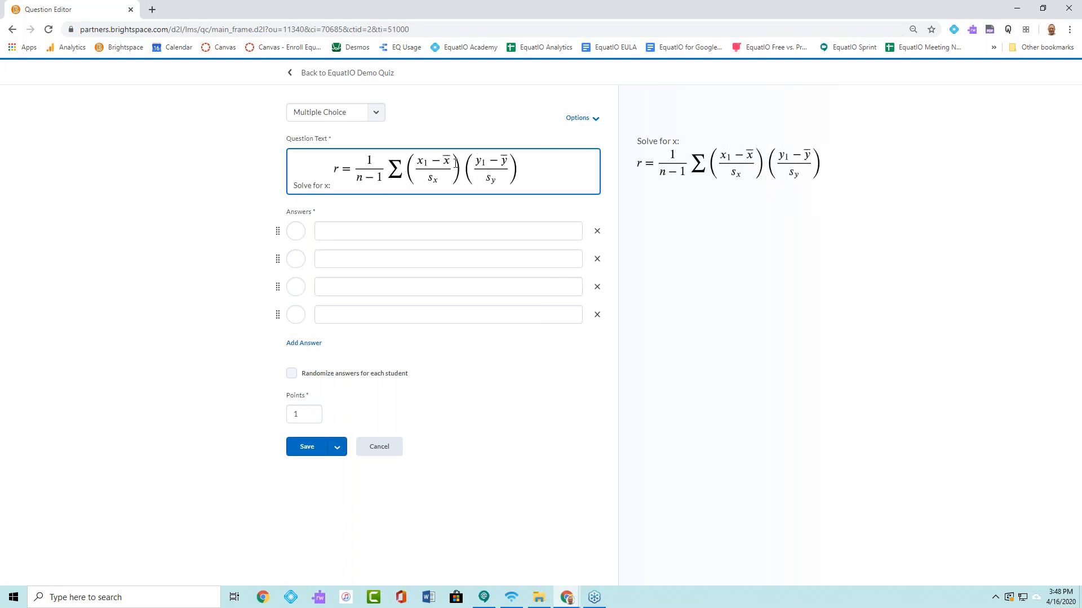
- Look through the insertable content types for the first answer, down to EquatIO 2, and close the list without inserting anything
click(332, 233)
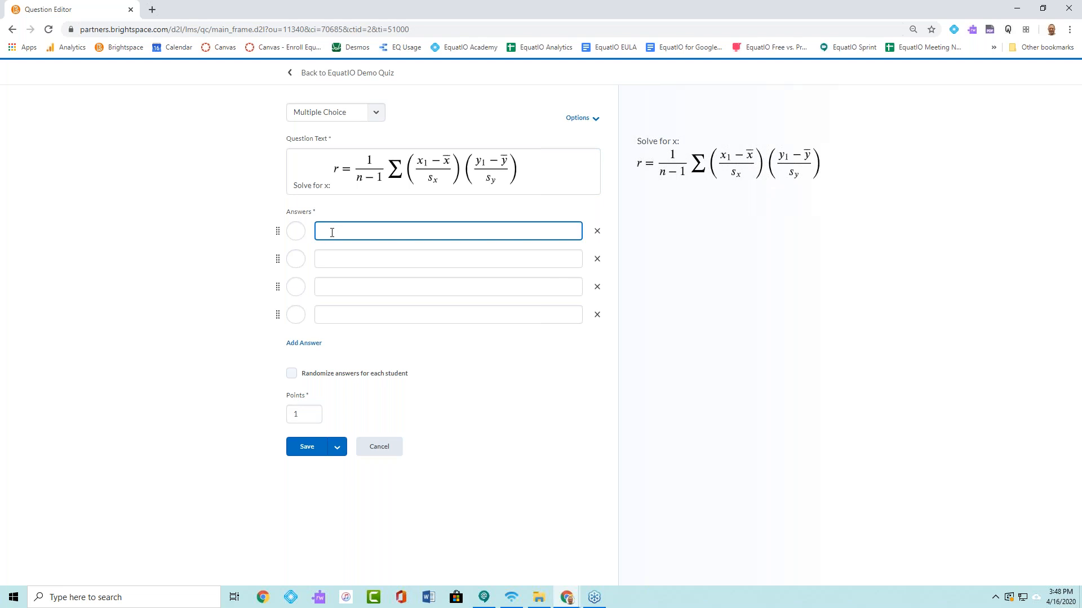
click(335, 229)
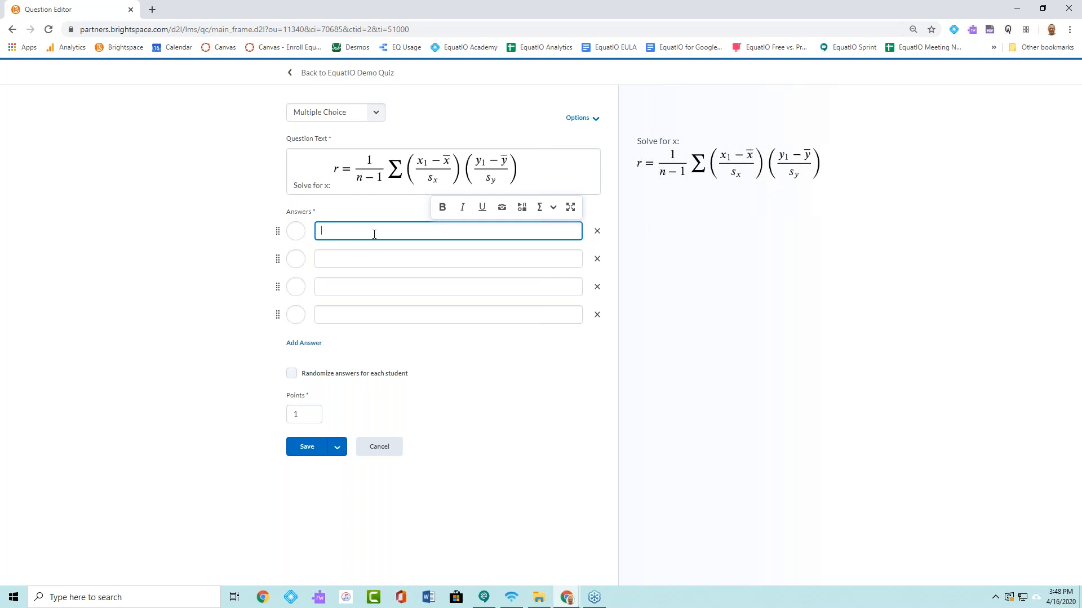
click(521, 208)
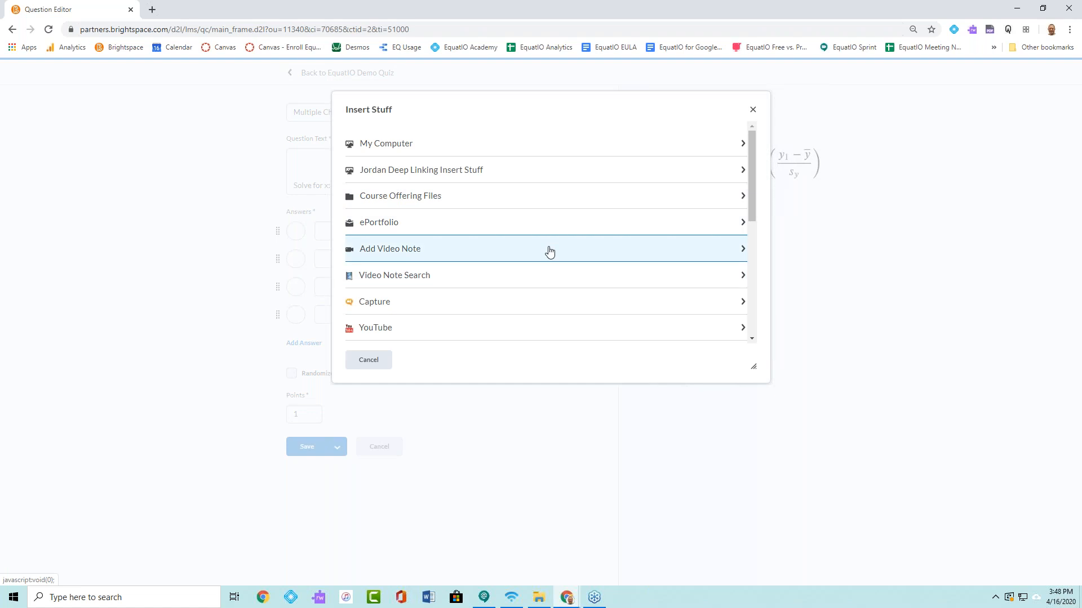
scroll(550, 252, down, 5)
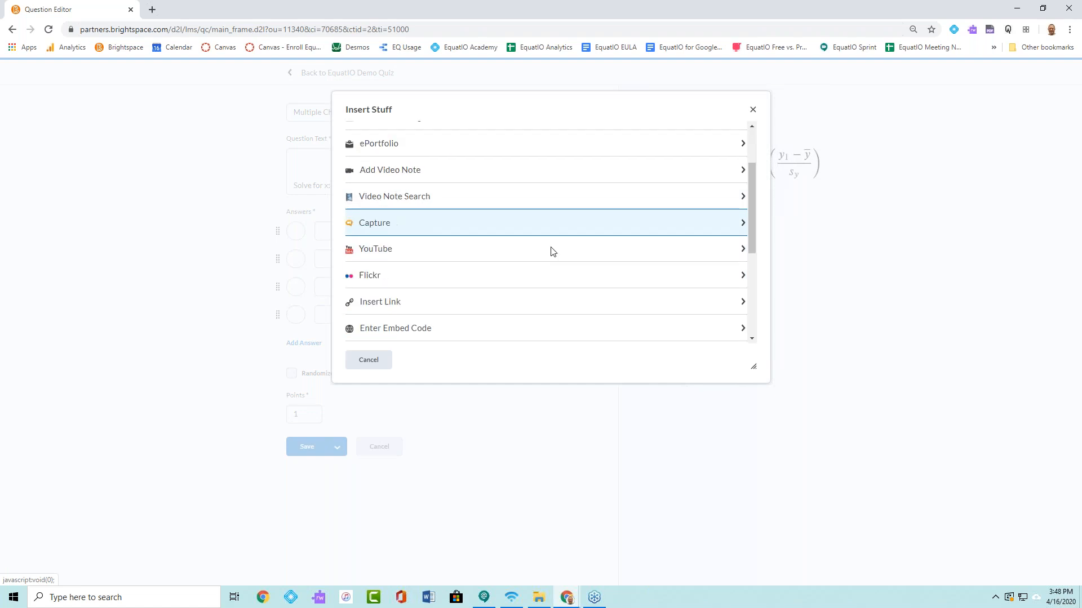
click(368, 360)
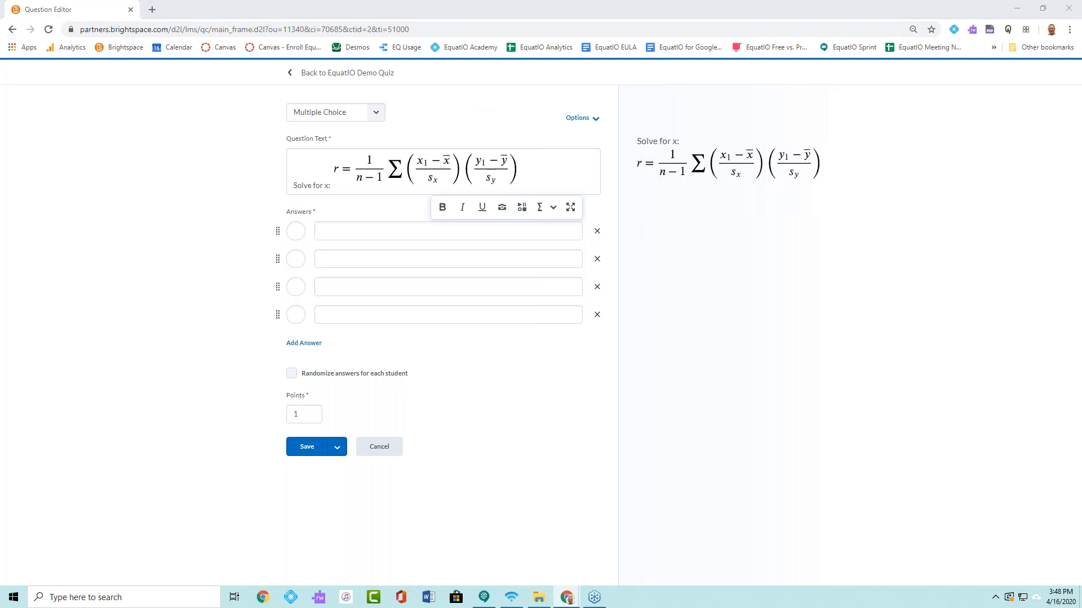
- Leave the unsaved question, return to the EquatIO Demo Quiz settings and view the course's list of assessment tools
click(322, 80)
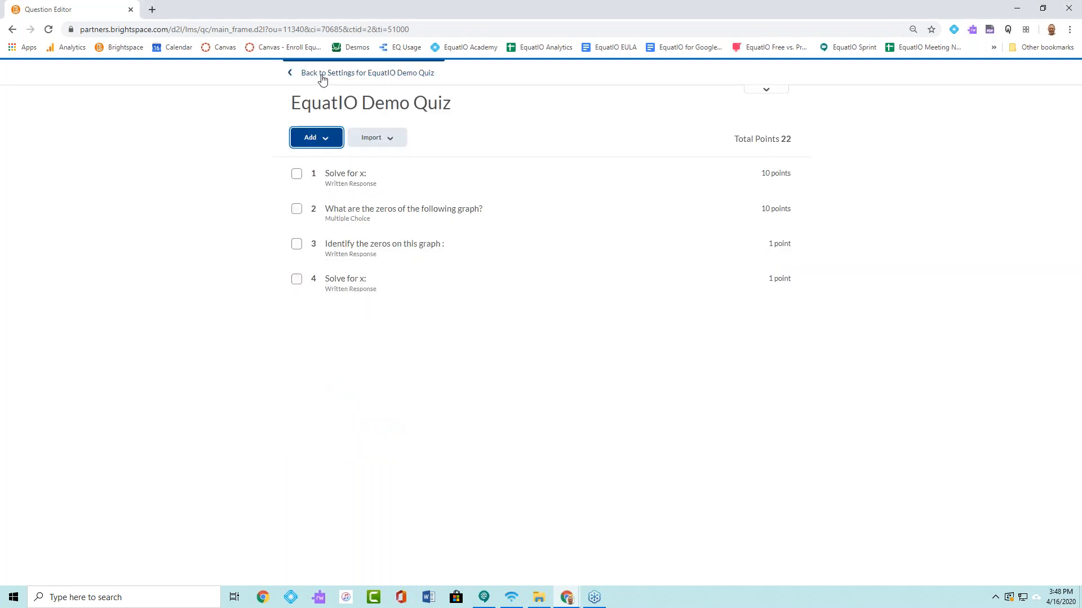
click(367, 78)
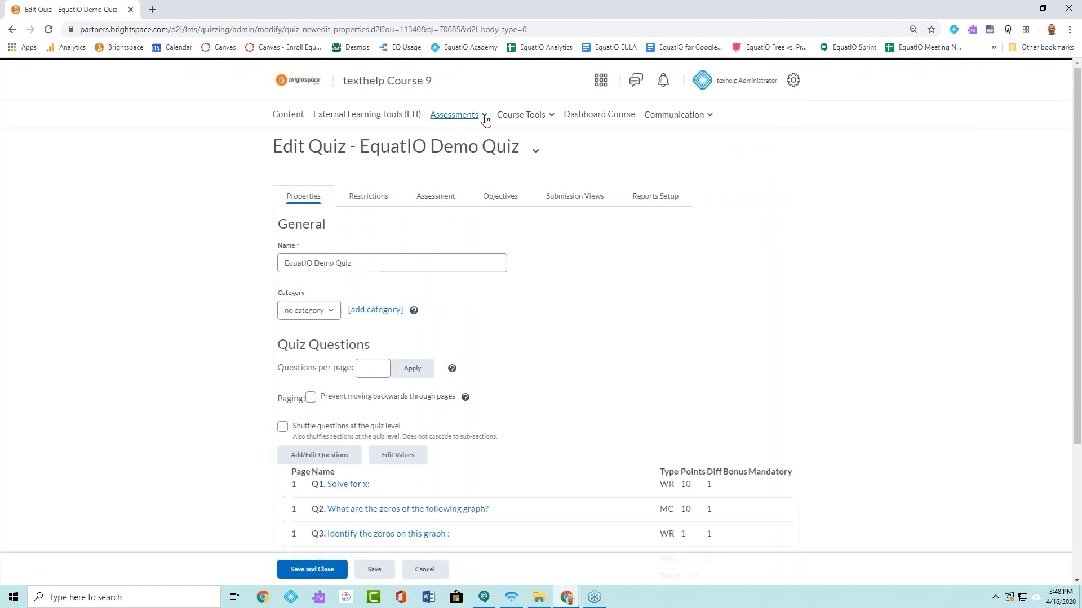
click(483, 115)
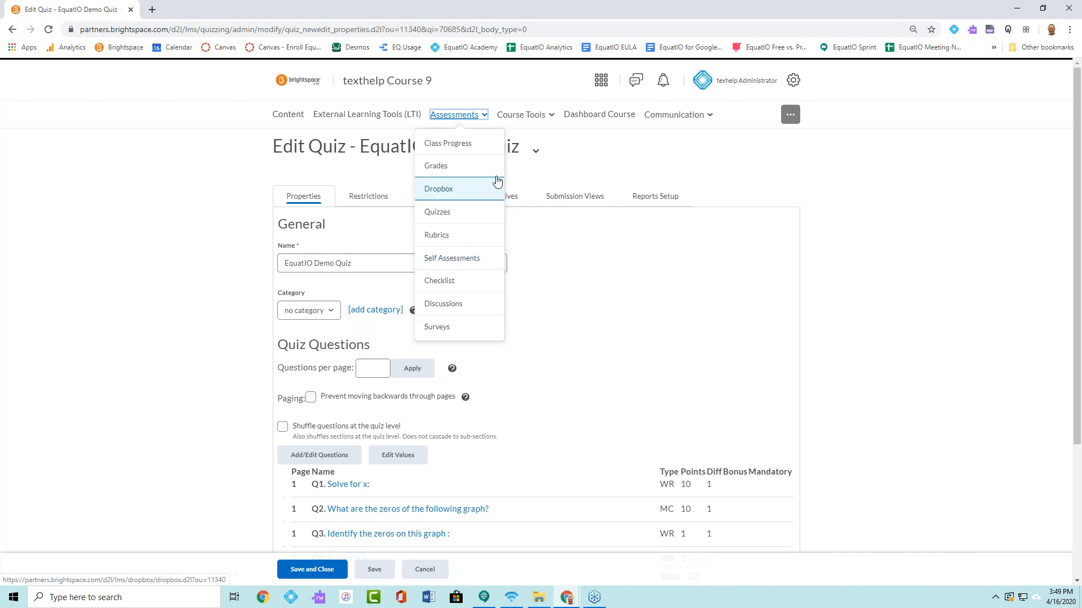
click(608, 257)
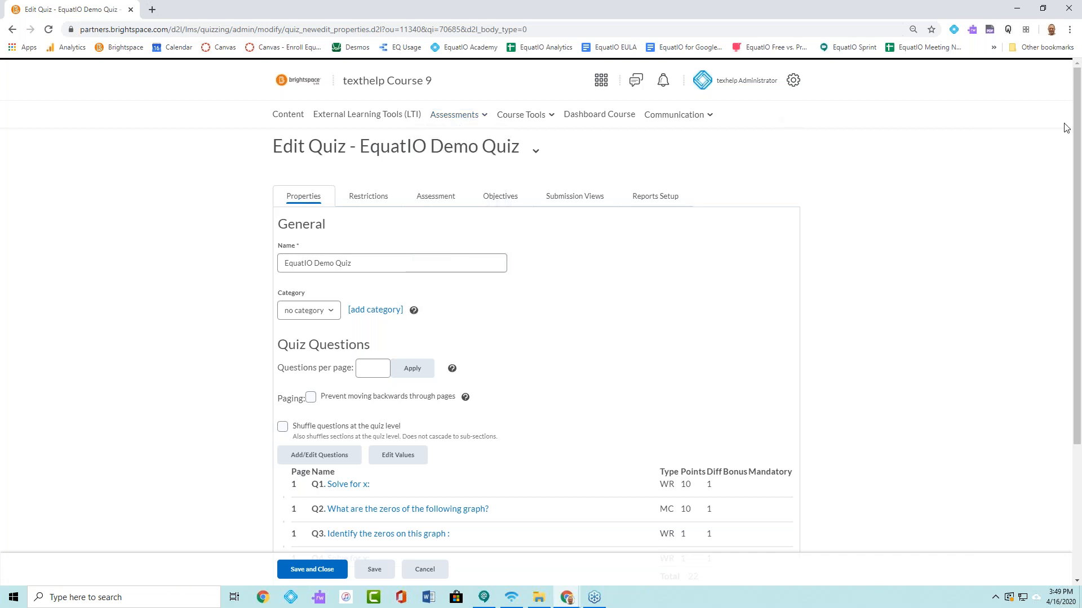
- Switch to Schoology and open the questions of the EquatIO Demo Quiz in the EquatIO STEM Demo Course
drag(1081, 99, 234, 97)
double_click(340, 83)
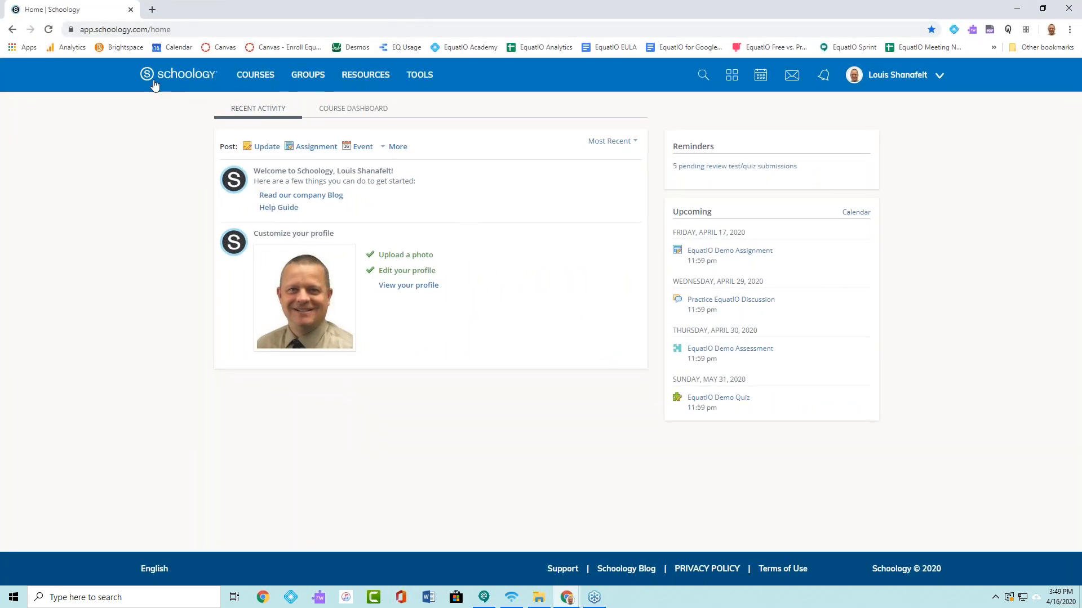
click(255, 78)
click(204, 210)
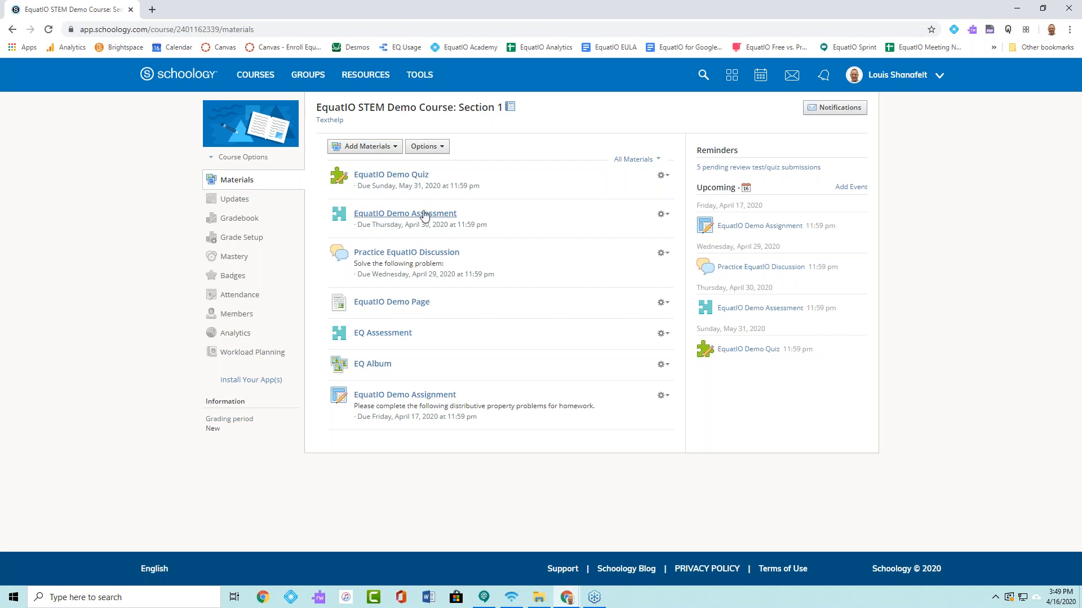
click(412, 178)
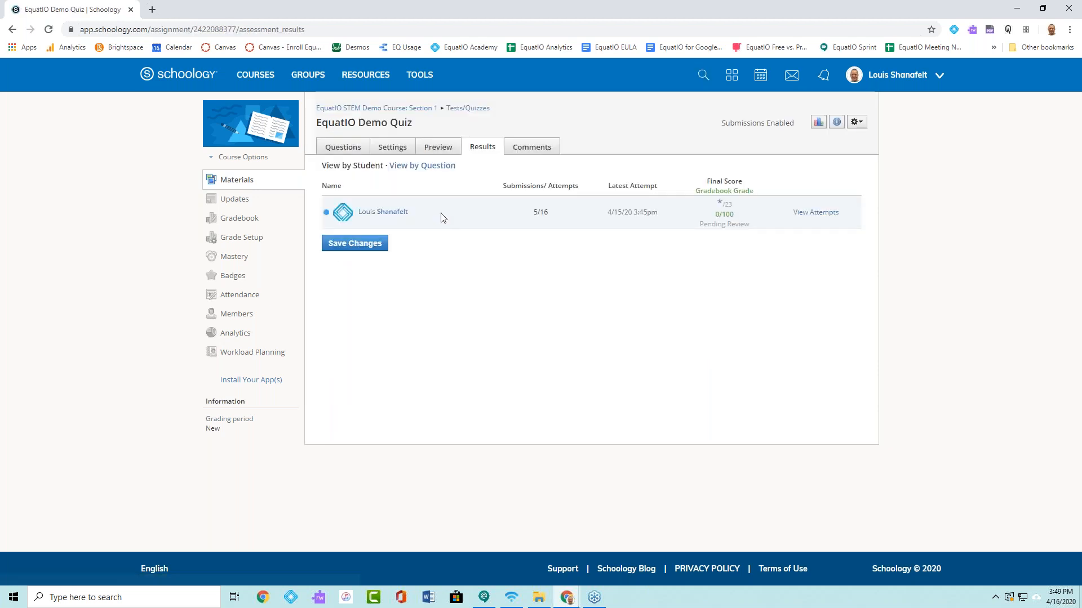
click(349, 151)
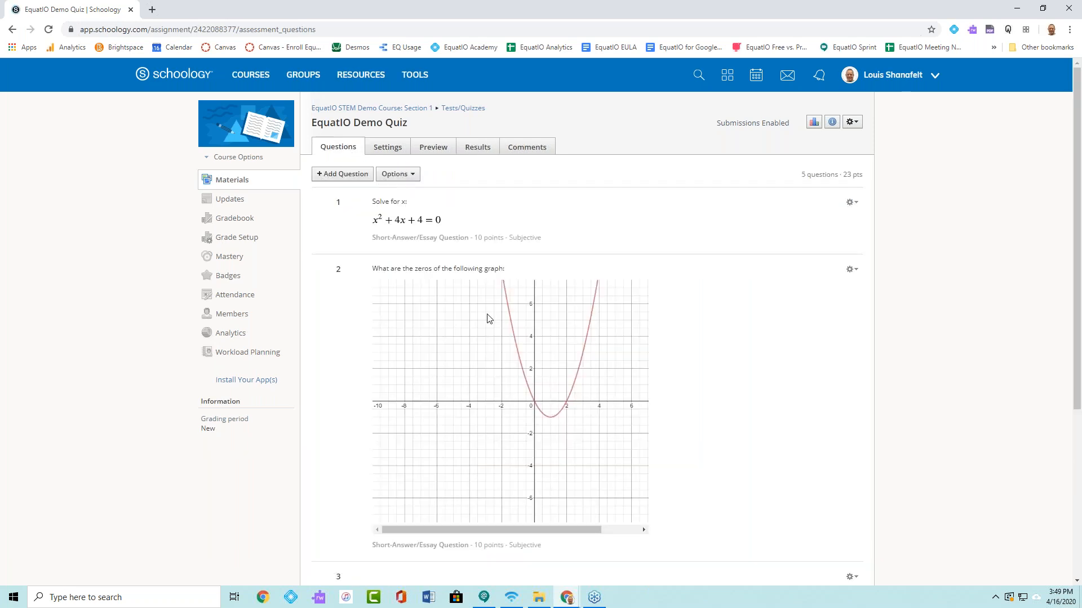
- Open quiz question 1 for editing and locate EquatIO among its insertable content options without inserting anything
click(854, 207)
click(804, 219)
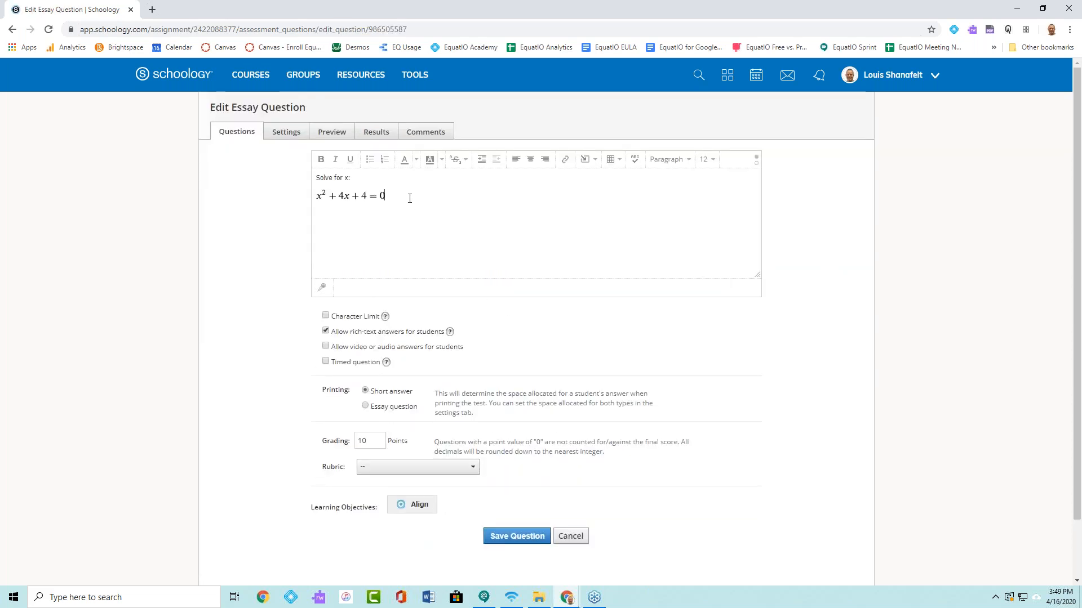
click(593, 162)
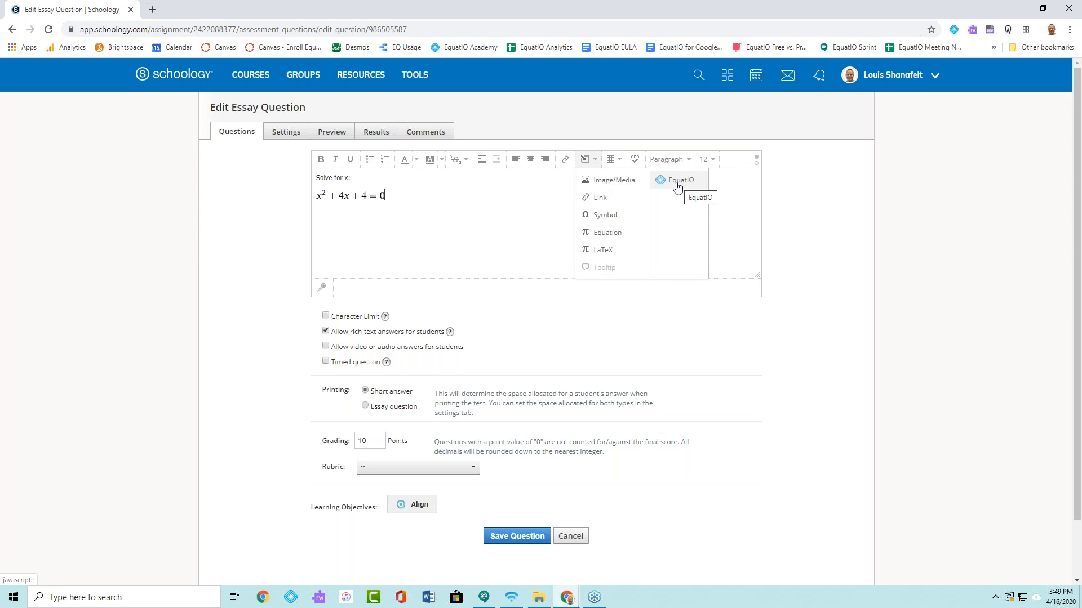
click(488, 174)
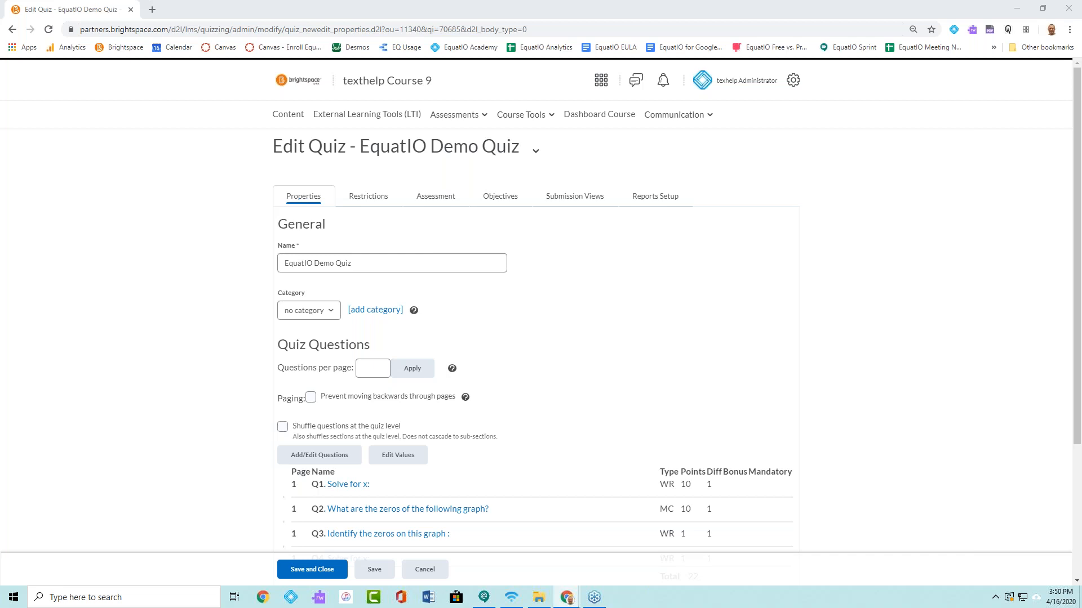
- Switch to the EquatIO mathspace dashboard and highlight its web address, equatio.texthelp.com
drag(1081, 28, 357, 1)
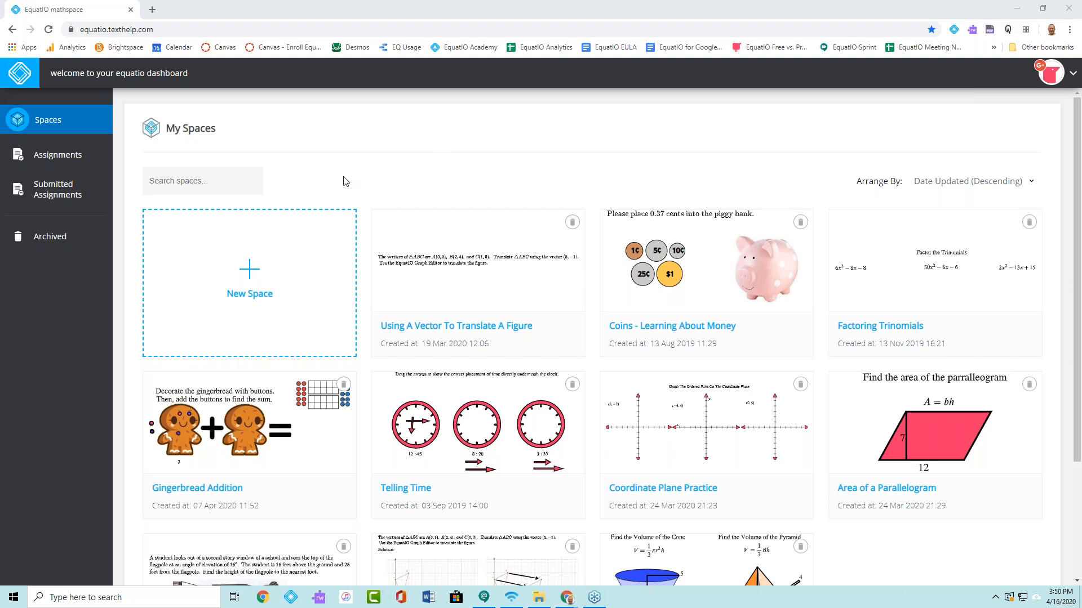
click(119, 28)
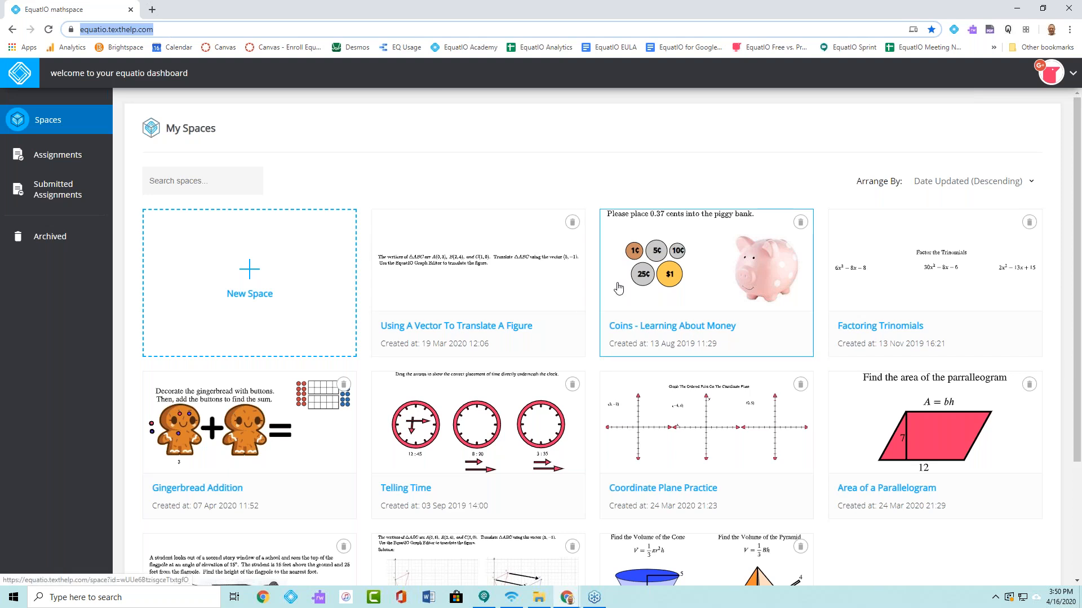
click(597, 194)
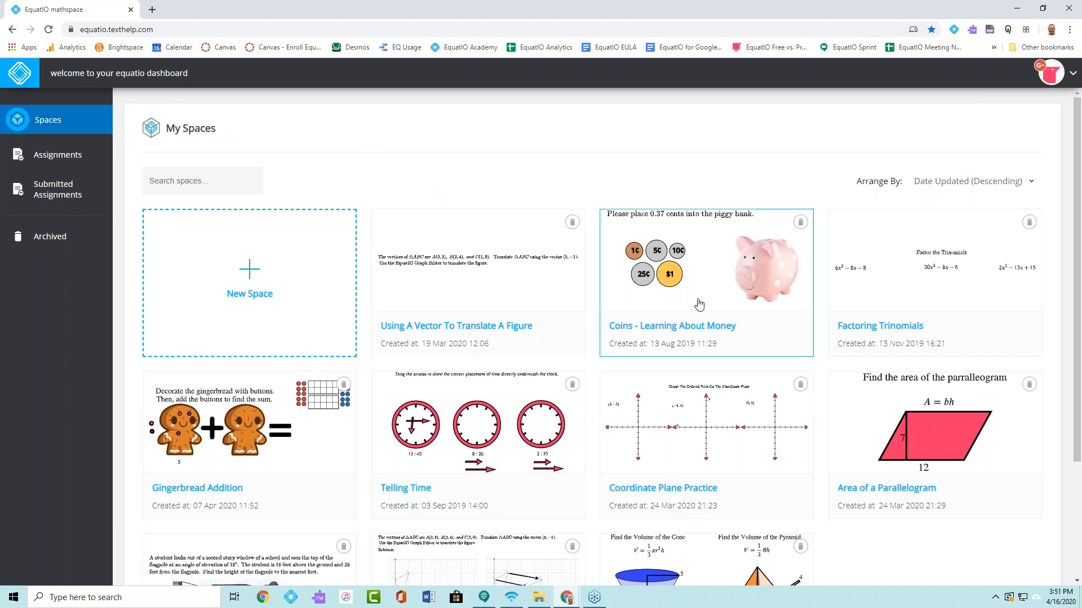
- Examine the sample math activities in My Spaces and return to the start of the collection
scroll(622, 369, down, 5)
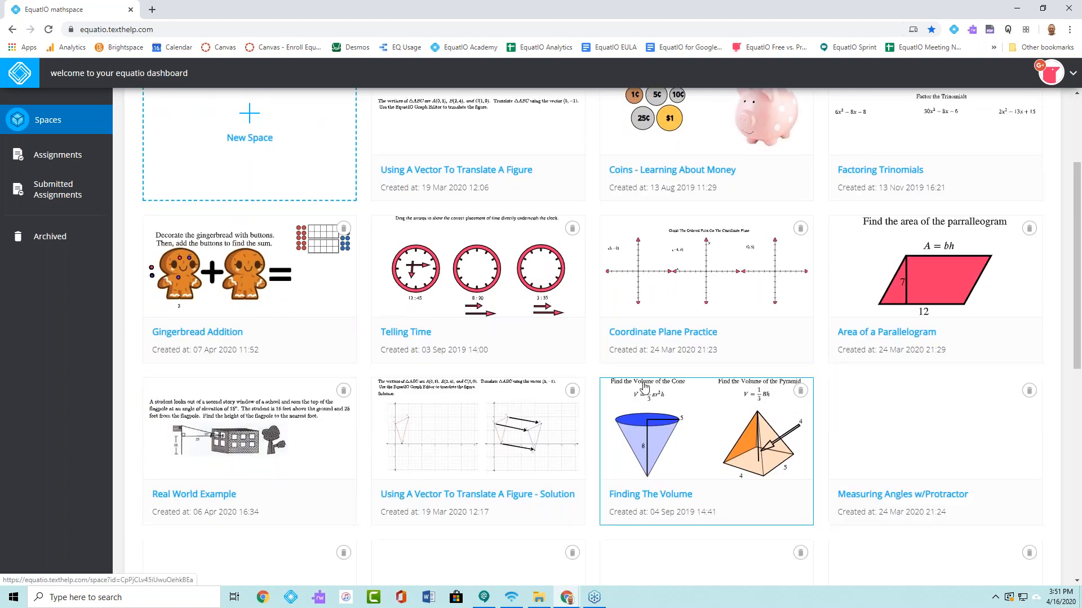
scroll(623, 369, down, 3)
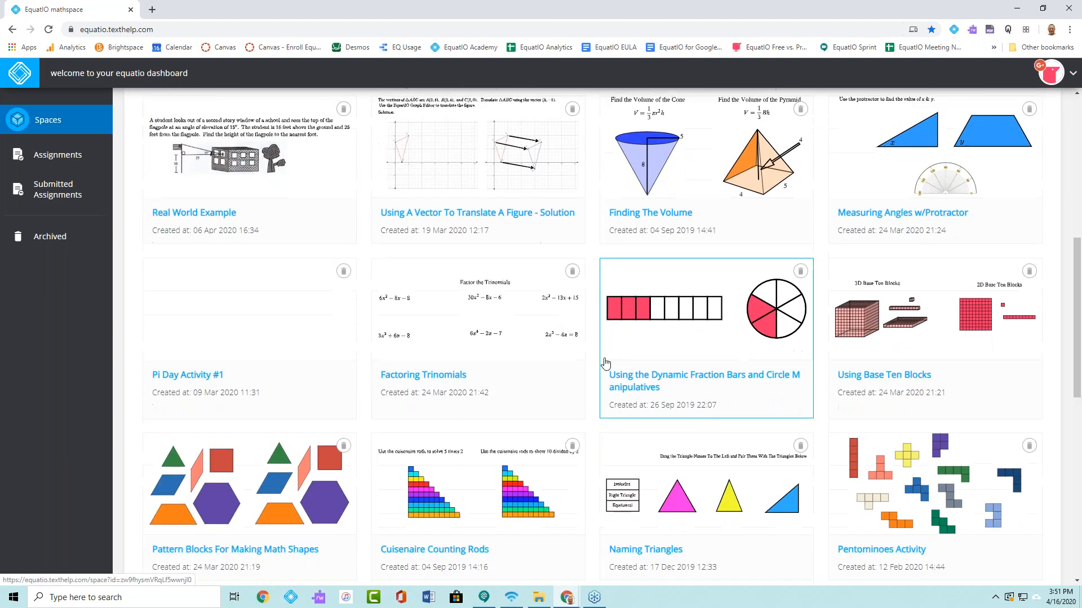
scroll(593, 363, down, 2)
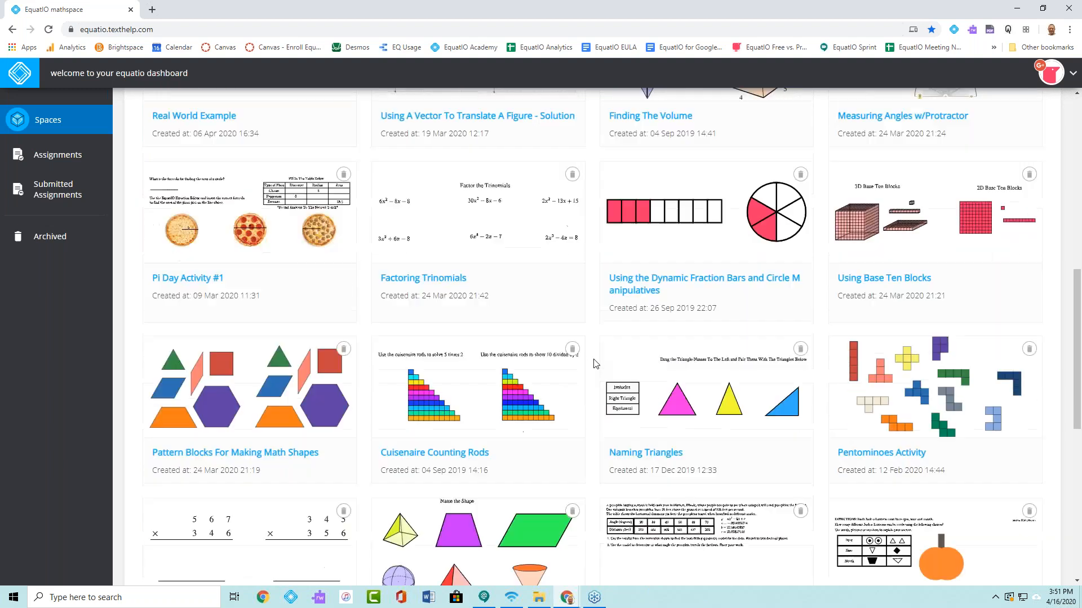
scroll(594, 363, down, 2)
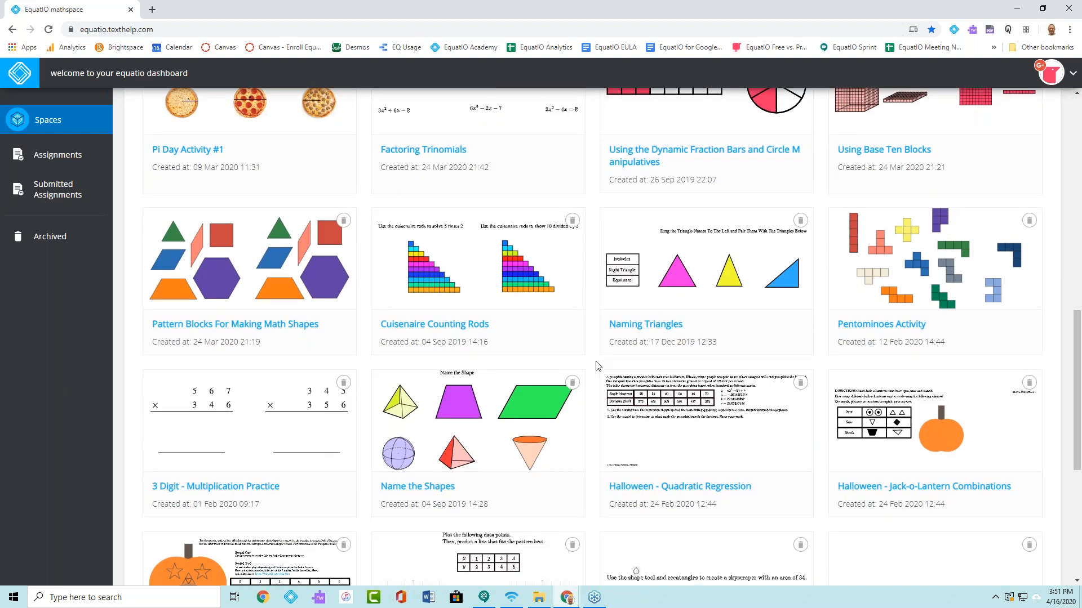
scroll(594, 365, down, 3)
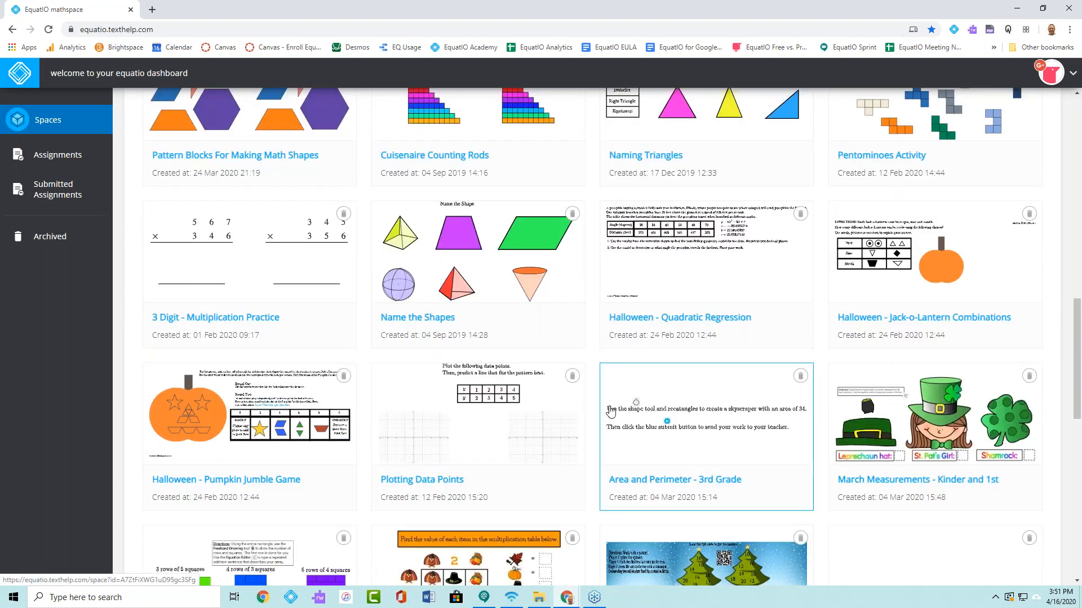
scroll(608, 406, down, 3)
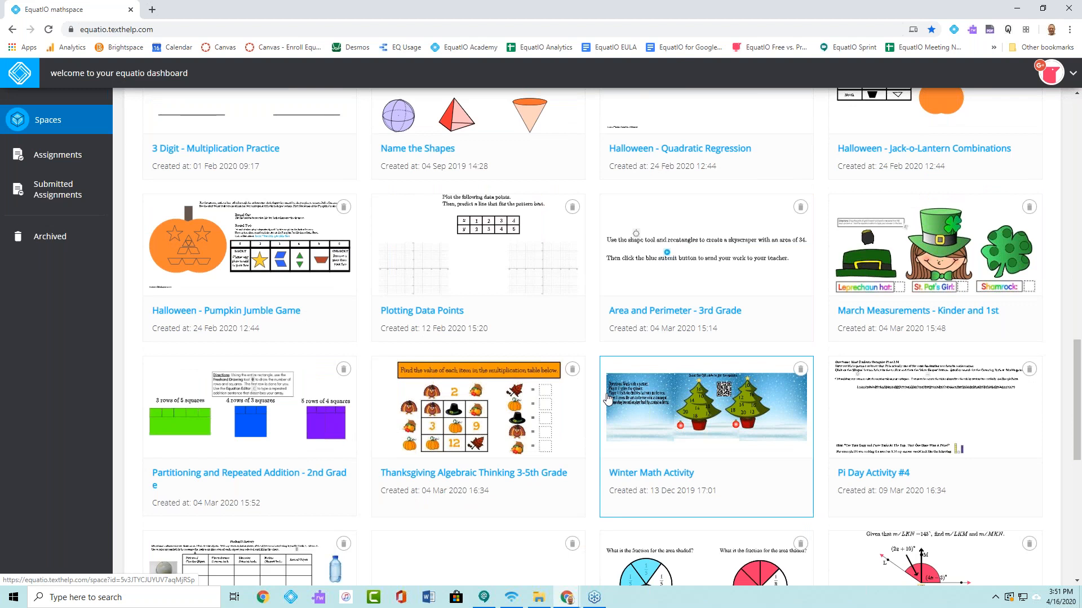
scroll(617, 388, down, 2)
scroll(621, 382, down, 1)
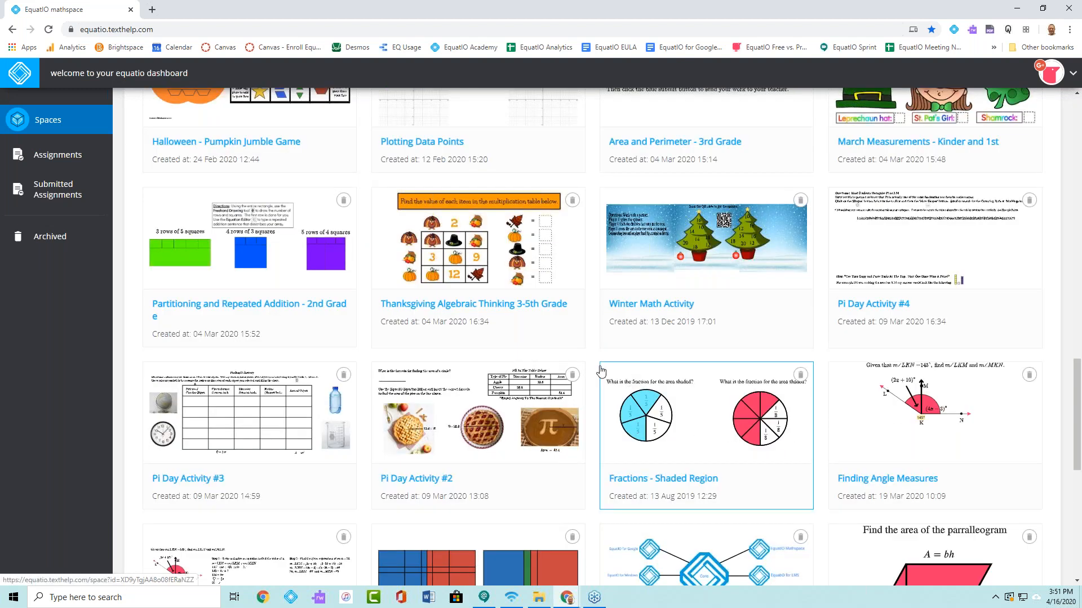
scroll(597, 364, down, 4)
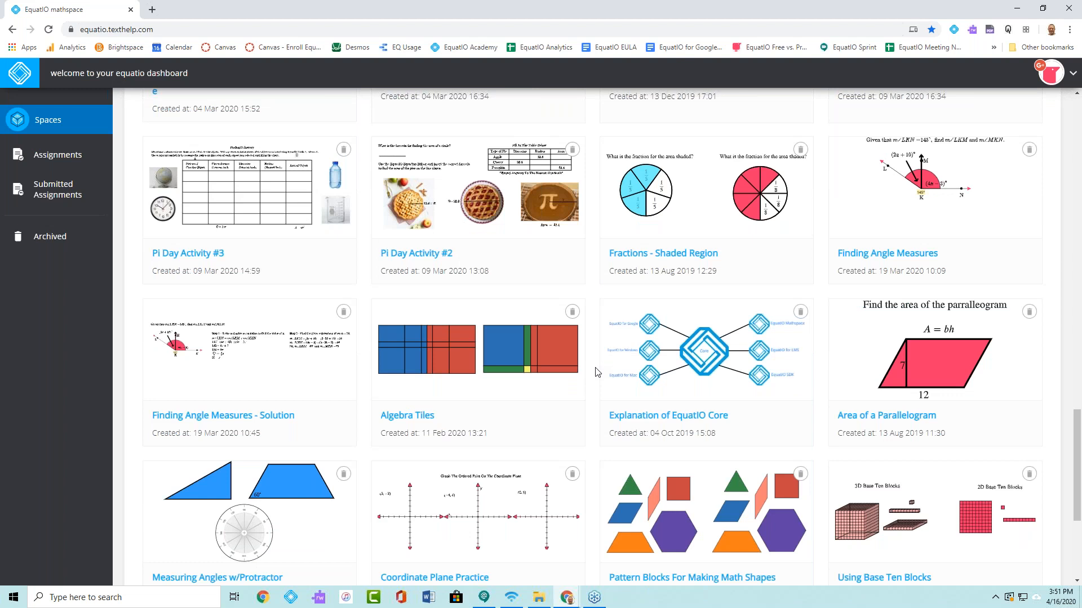
scroll(597, 374, down, 2)
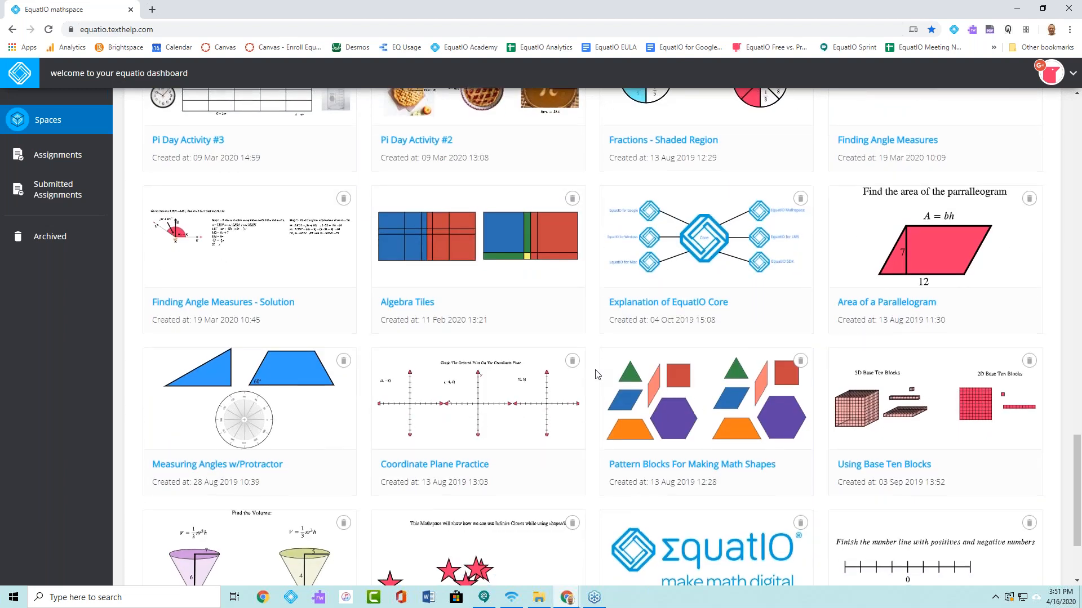
scroll(596, 374, down, 1)
scroll(594, 355, up, 3)
scroll(589, 337, up, 20)
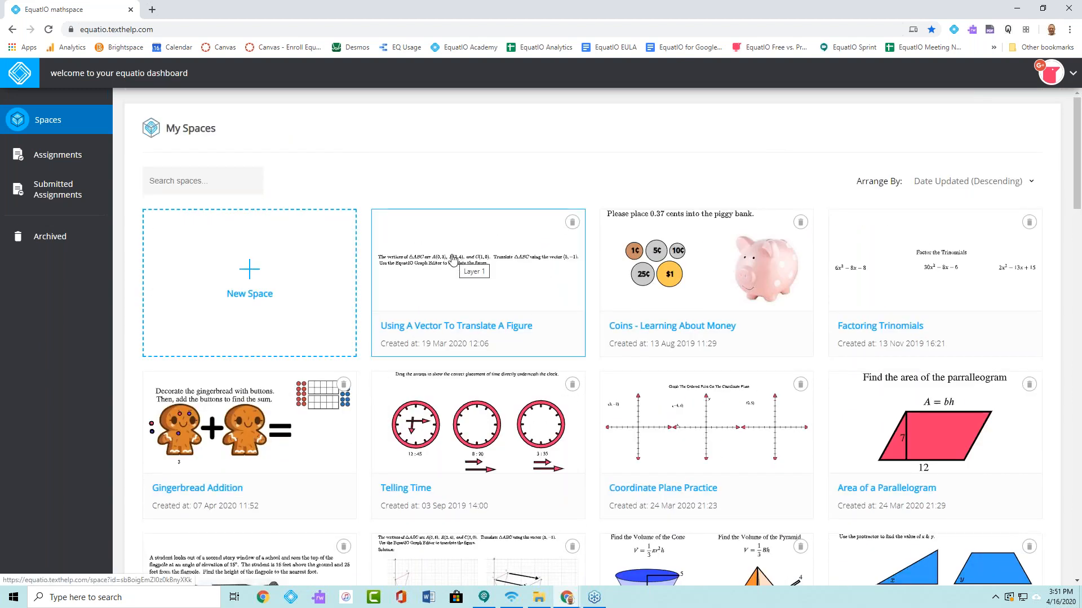
- Open the "Using A Vector To Translate A Figure" space and look through its shape list and math manipulatives
click(472, 266)
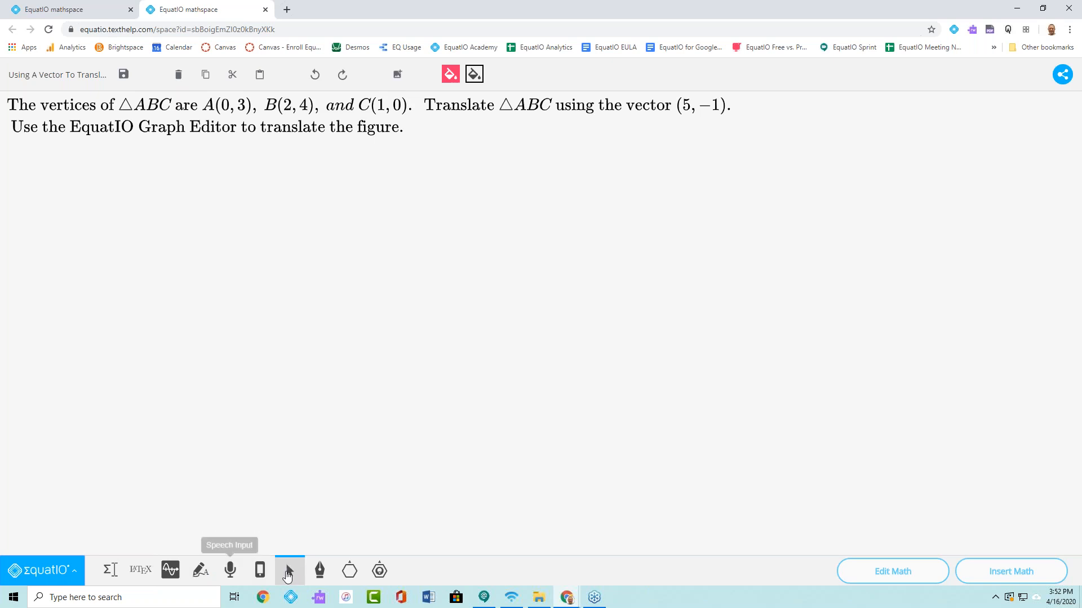
click(347, 570)
click(409, 540)
drag(443, 446, 443, 498)
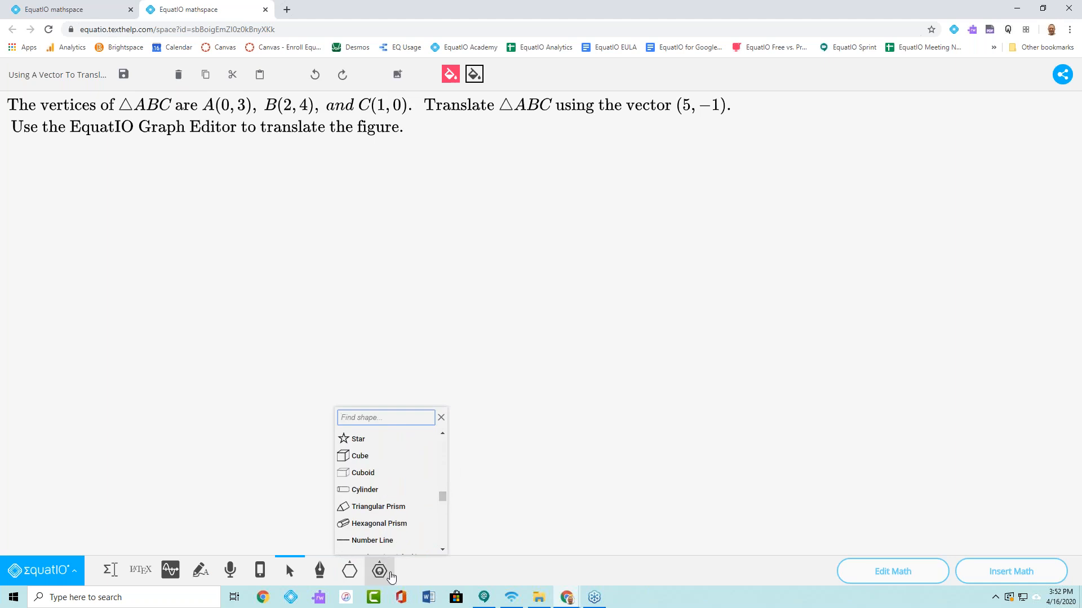
click(384, 577)
click(384, 578)
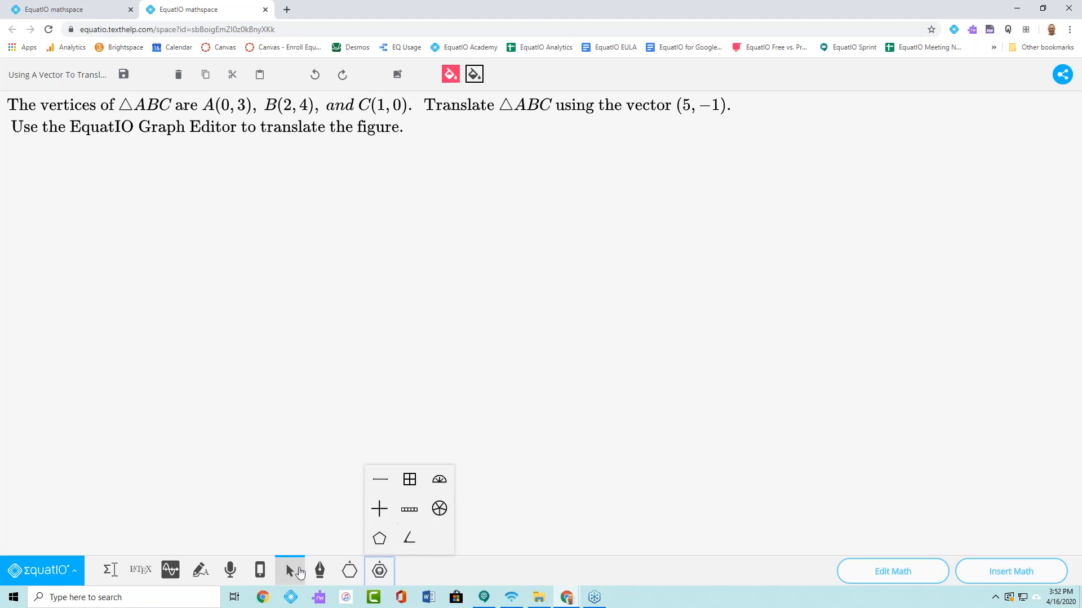
- Draw a short freehand mark on the blank canvas below the problem text and undo it
click(325, 579)
mouse_move(240, 338)
mouse_down()
mouse_move(241, 382)
mouse_move(266, 360)
mouse_move(259, 348)
mouse_move(286, 359)
mouse_up()
click(288, 330)
click(314, 84)
click(313, 83)
click(314, 83)
click(314, 83)
click(313, 84)
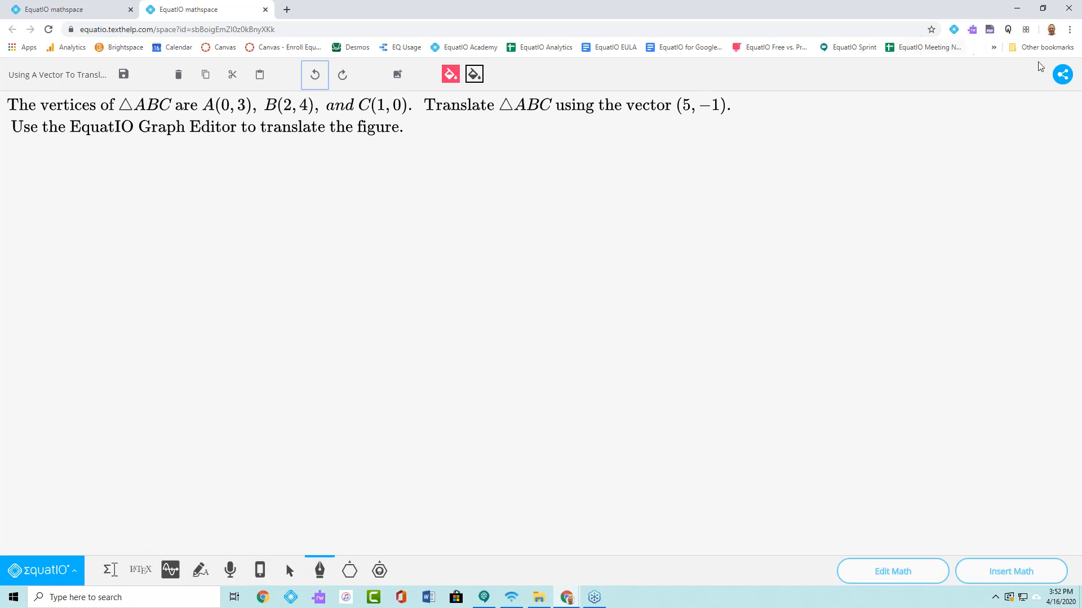
- Share the space with the type "Make a copy for each person and expect a response" and copy its sharable link
click(1062, 77)
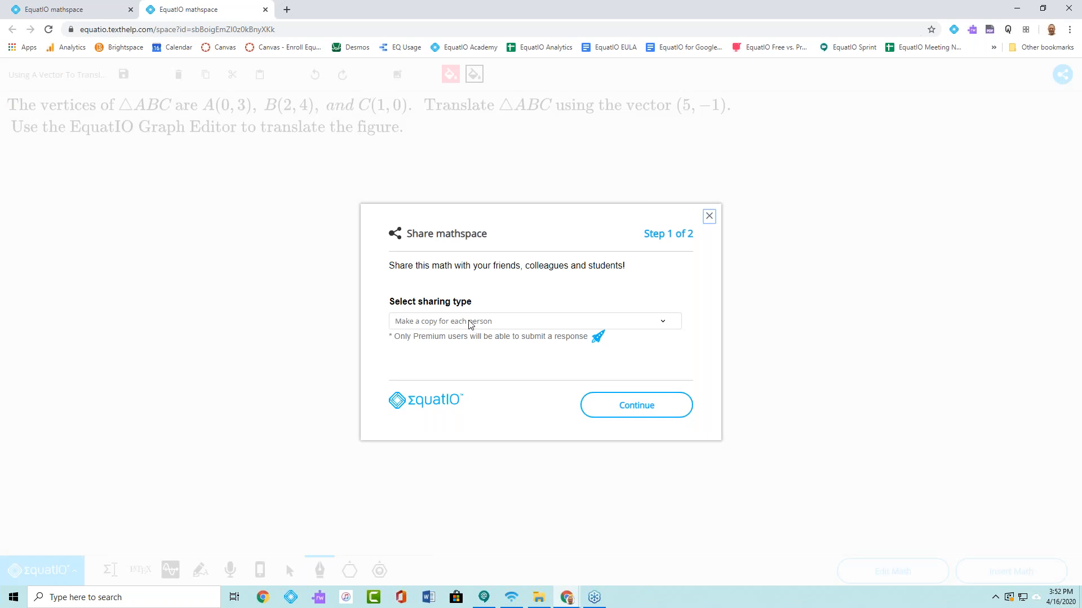
click(470, 322)
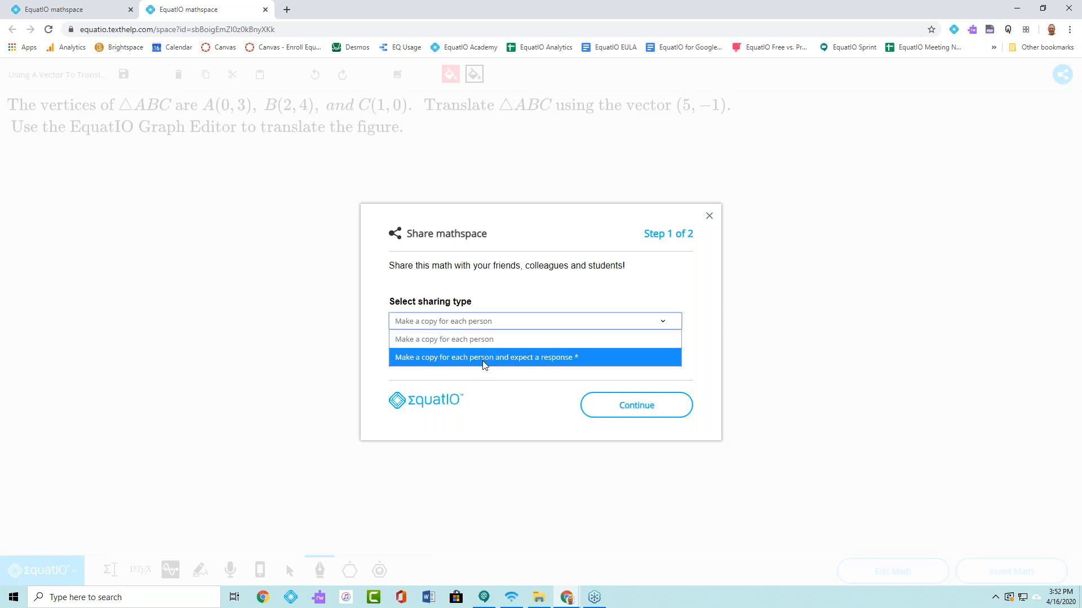
click(558, 360)
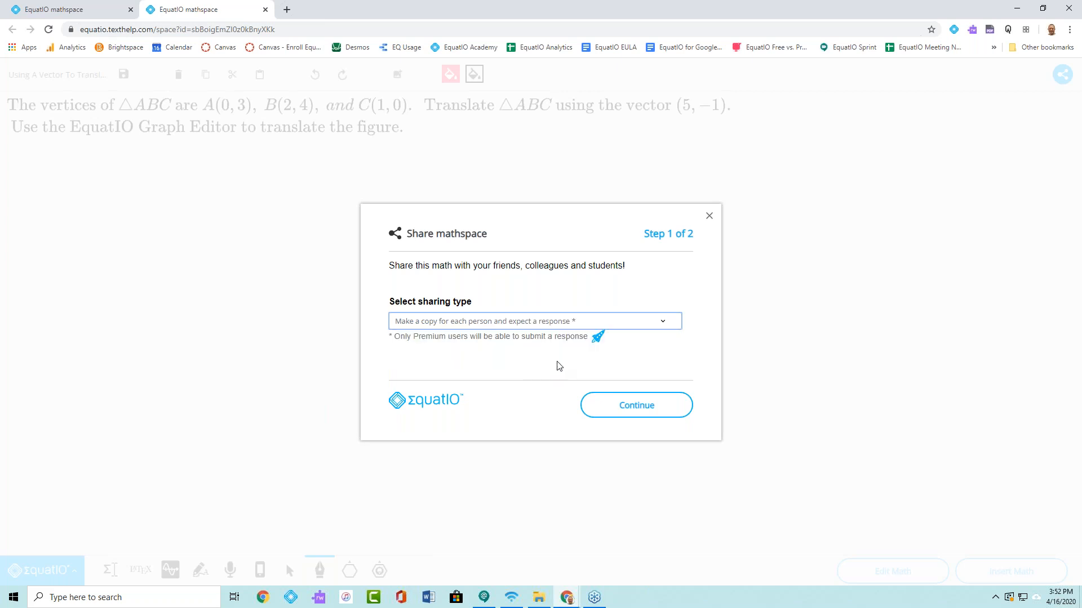
click(632, 410)
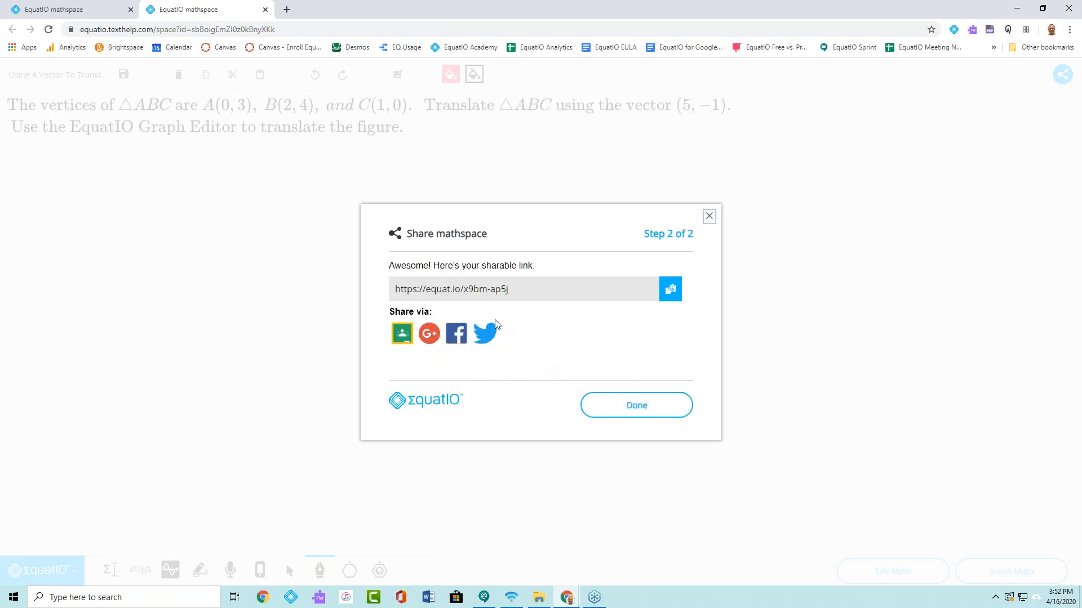
drag(528, 290, 397, 298)
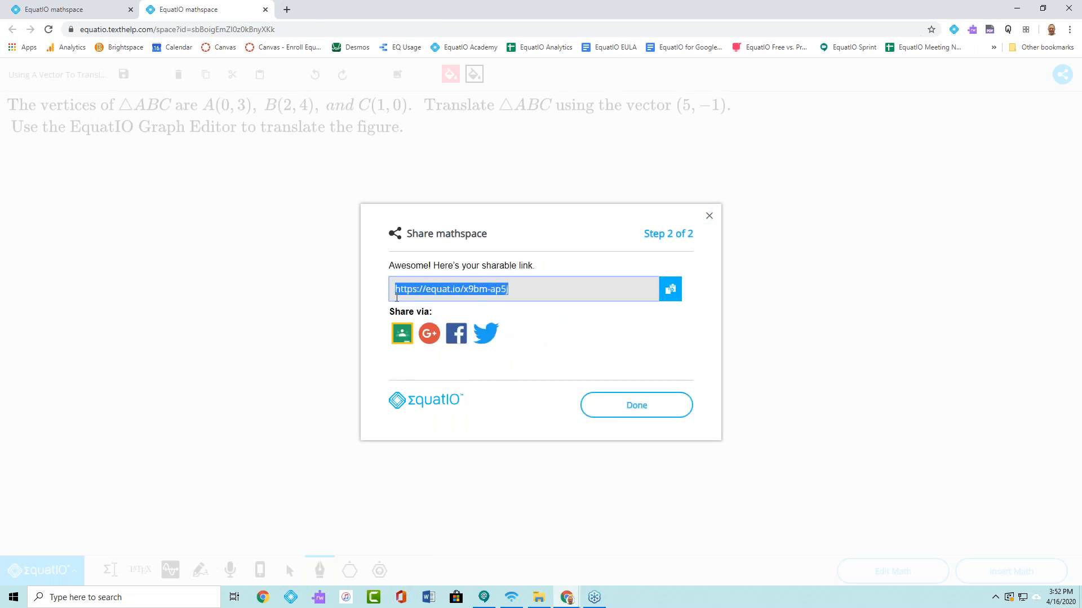
click(671, 292)
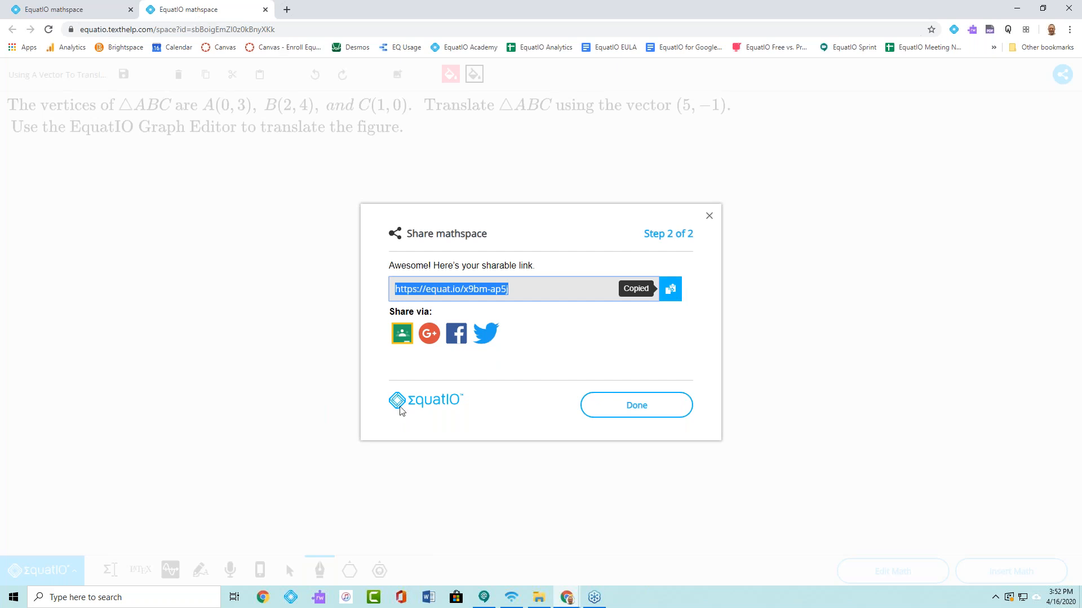
click(573, 600)
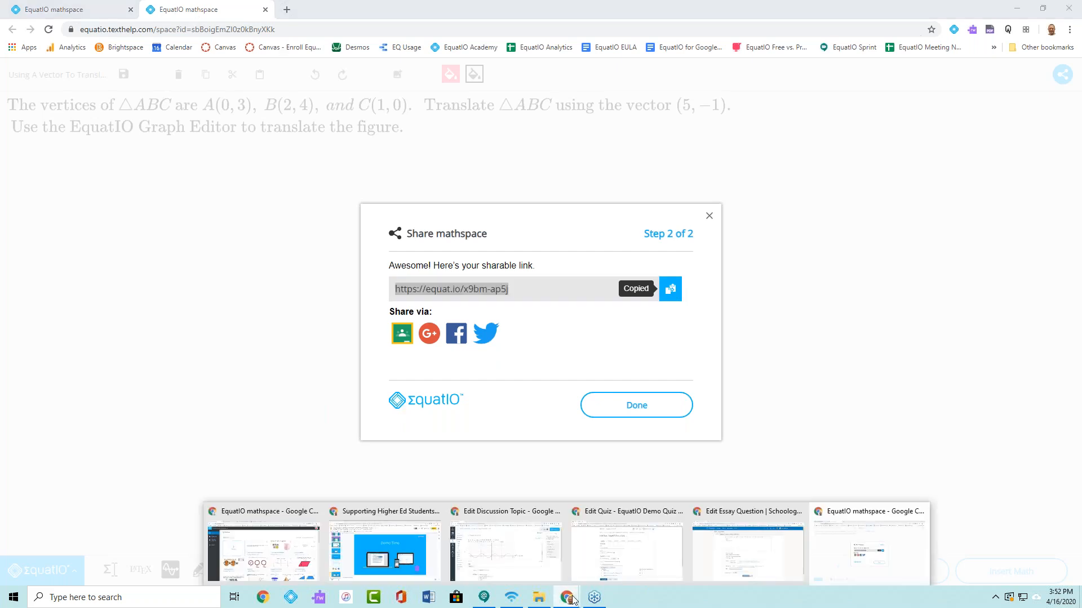
click(507, 517)
click(75, 244)
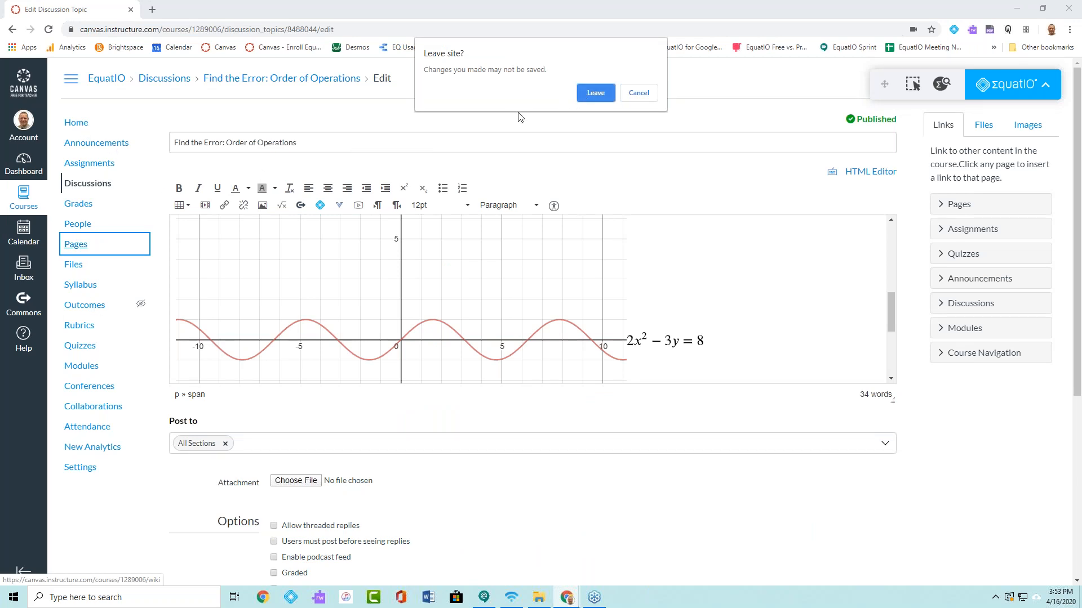
click(639, 93)
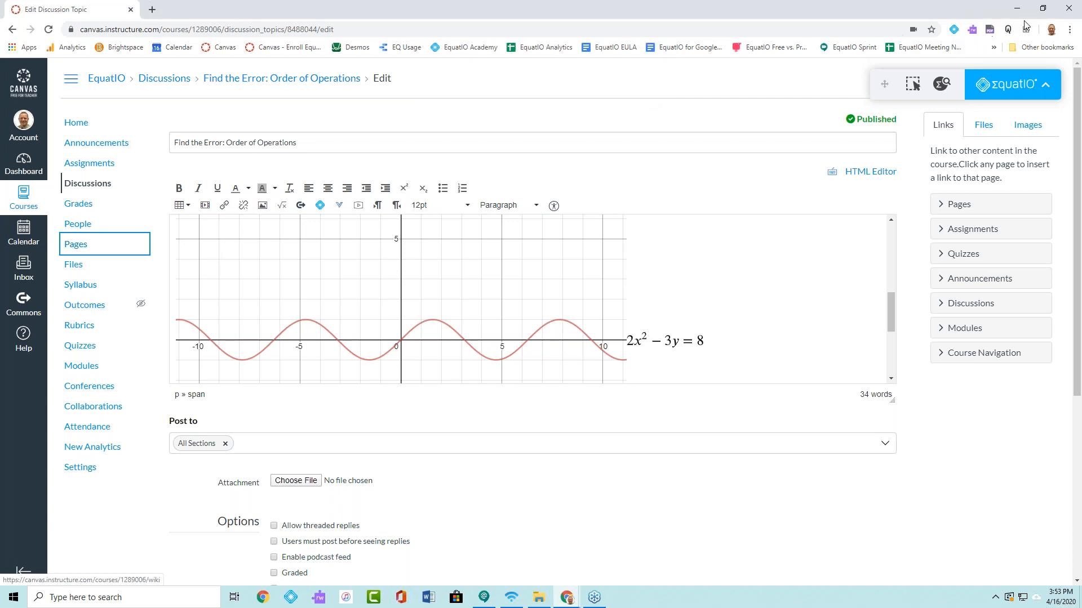
click(1017, 10)
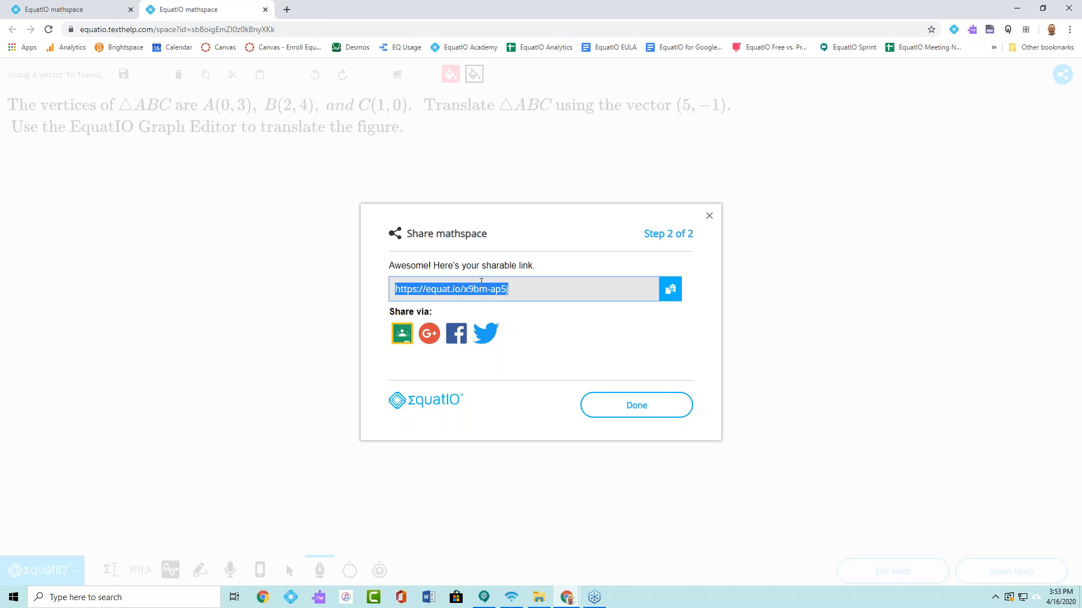
- Copy the sharable link again and open it in a new browser window under the student's Chrome profile
click(669, 289)
click(1054, 32)
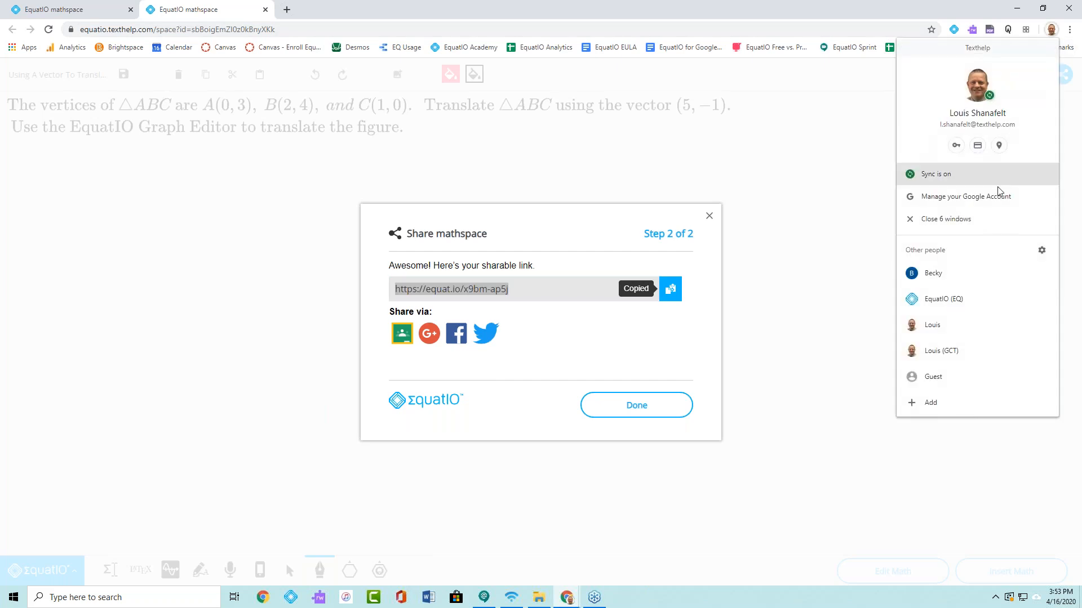
click(959, 349)
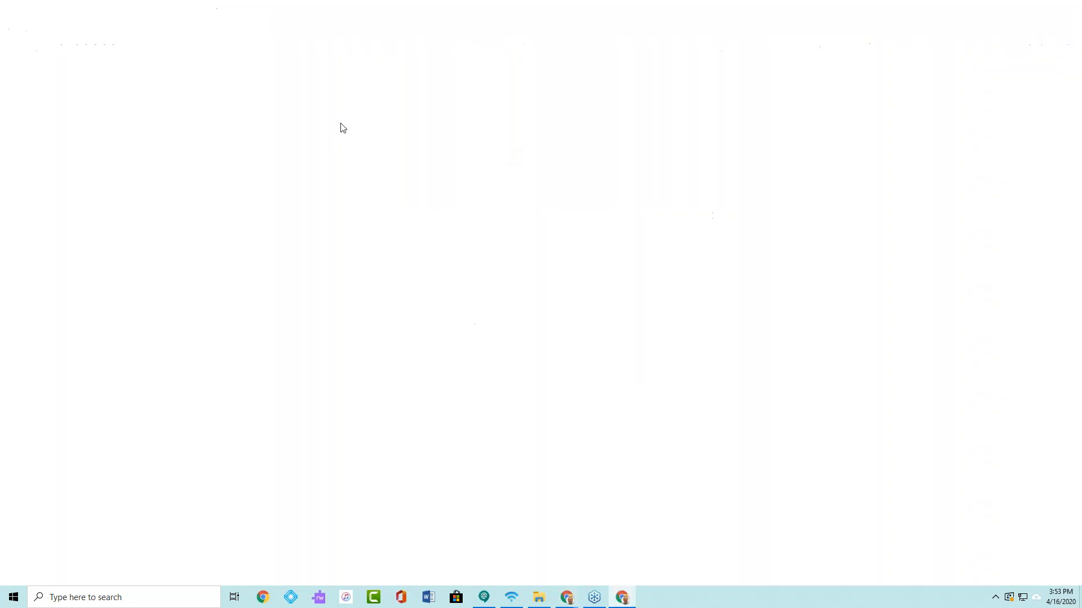
click(217, 28)
right_click(217, 28)
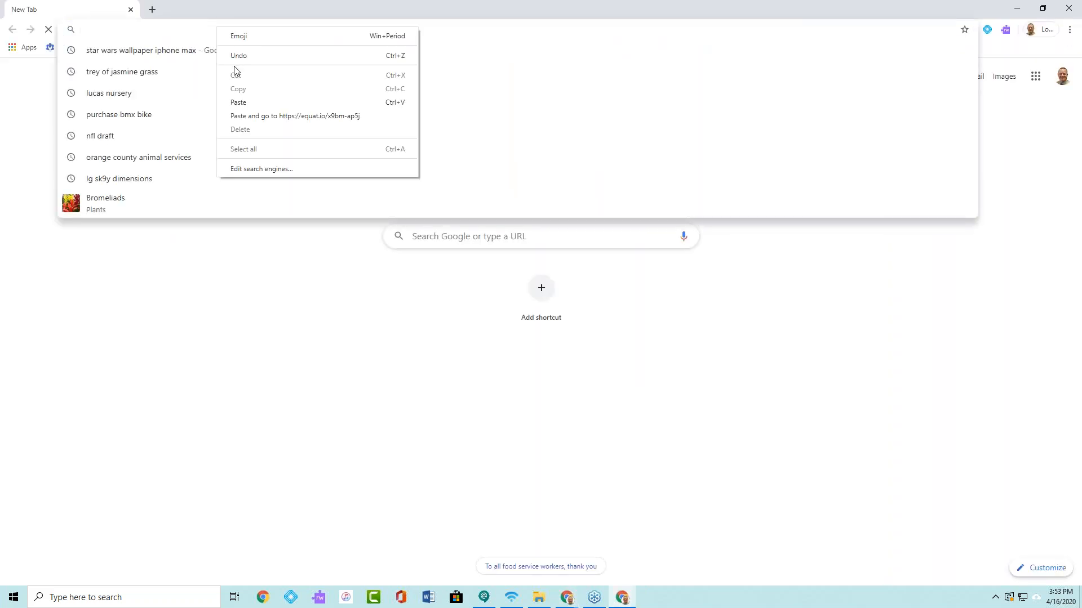
click(246, 116)
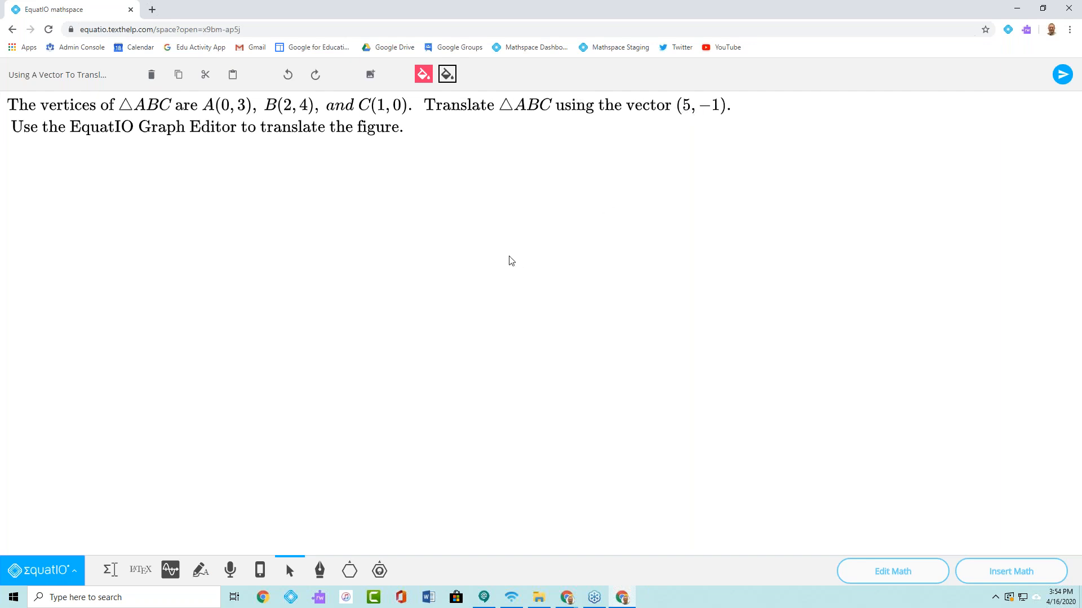
- Handwrite "Hi" below the problem with the freehand pen and submit the response to the teacher
click(319, 571)
drag(309, 318, 323, 392)
mouse_move(347, 304)
mouse_down()
mouse_move(355, 371)
mouse_move(333, 346)
mouse_move(345, 341)
mouse_move(381, 383)
mouse_up()
drag(361, 316, 358, 321)
click(1062, 74)
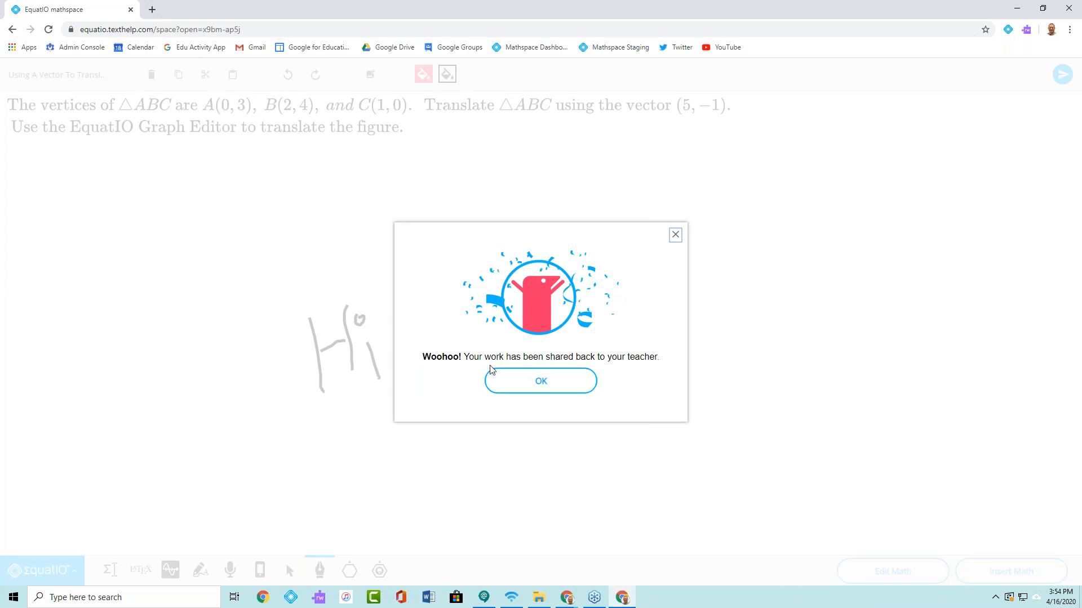
click(541, 382)
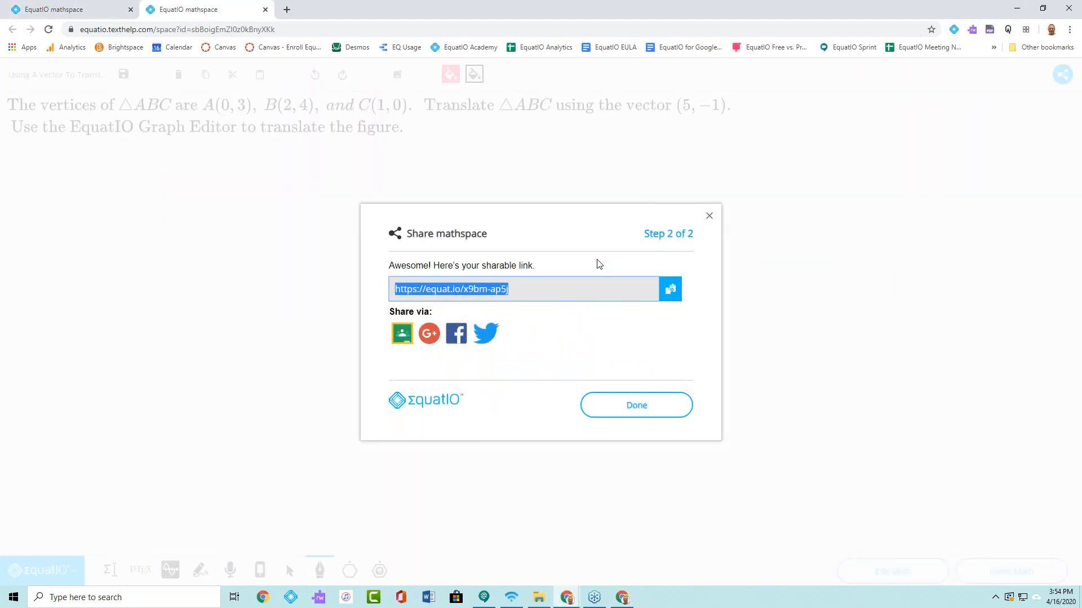
- Finish the teacher's sharing dialog and open the student's response to the newest "Using A Vector To Translate A Figure" assignment from the dashboard
click(607, 409)
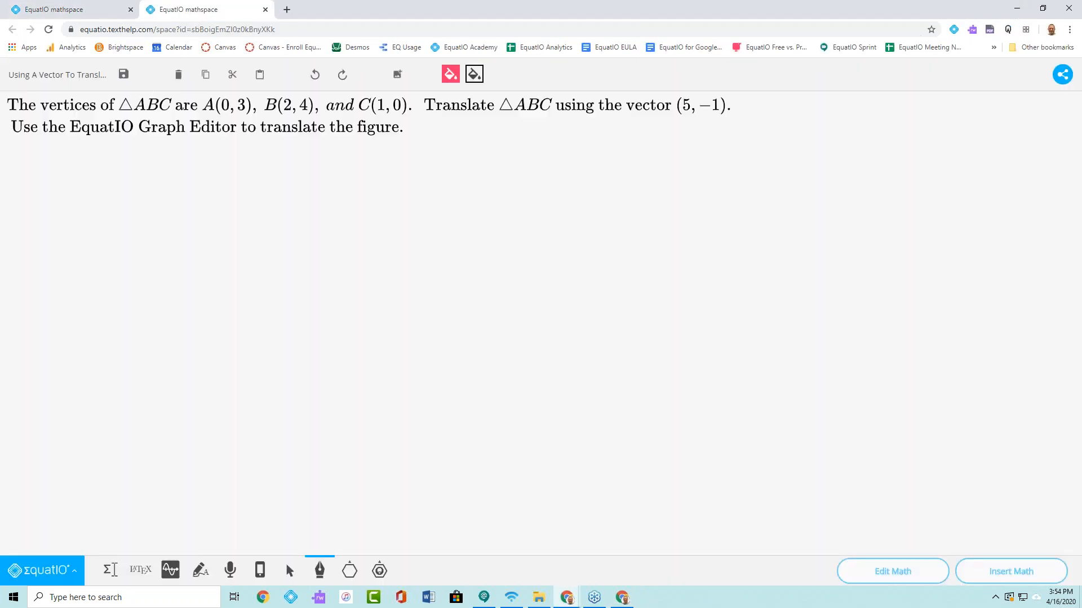
click(62, 9)
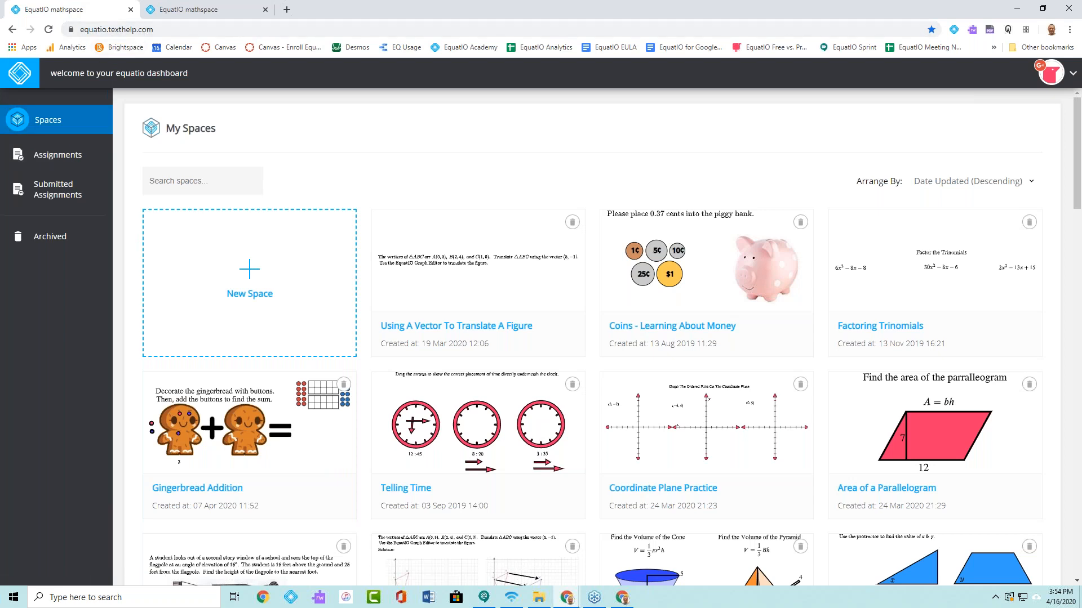
click(46, 160)
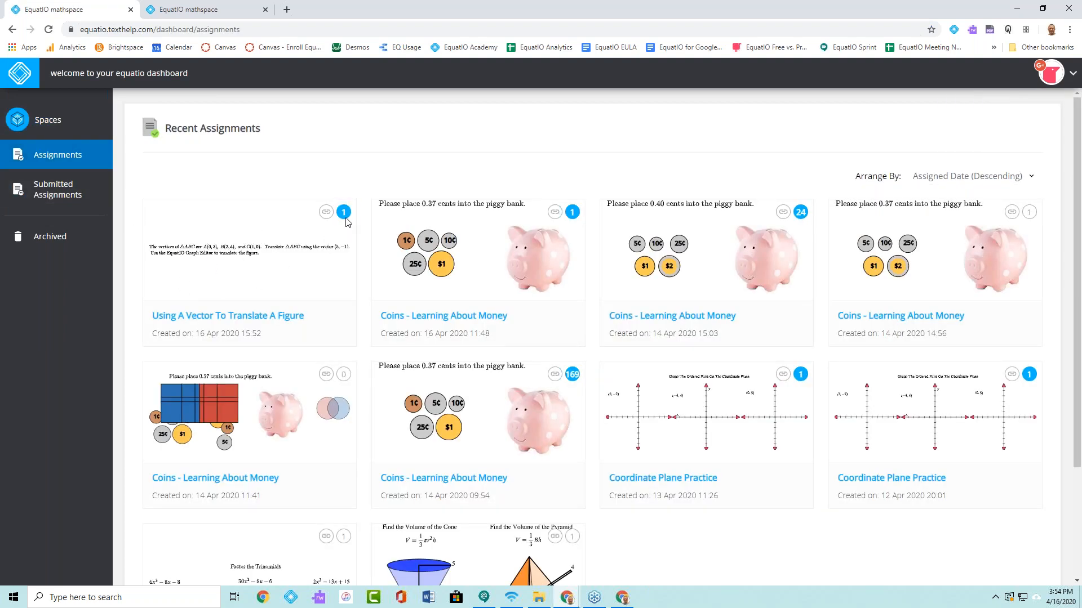
click(244, 256)
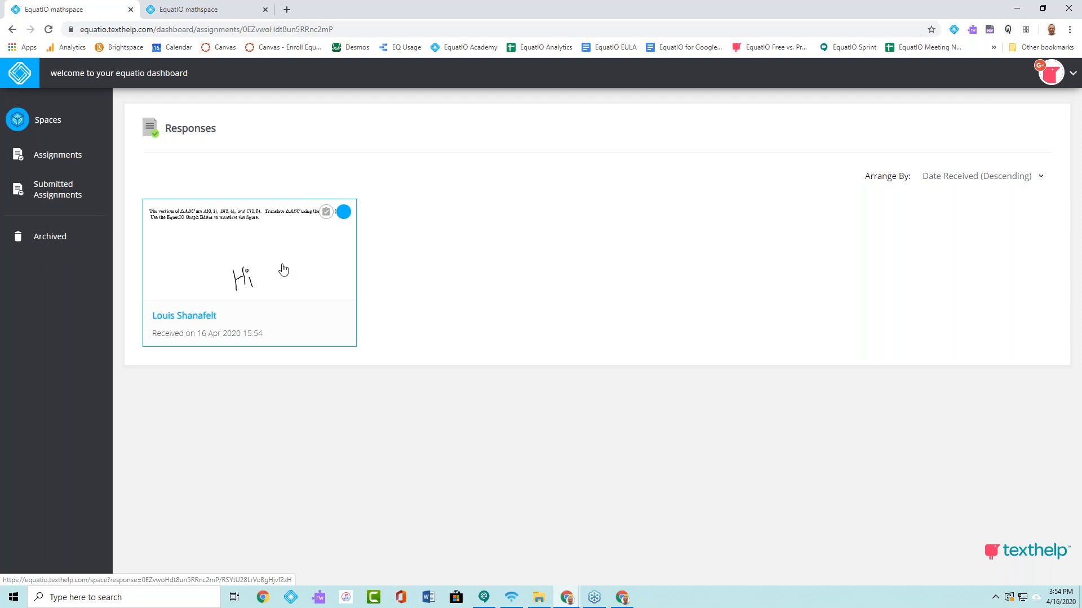
click(250, 255)
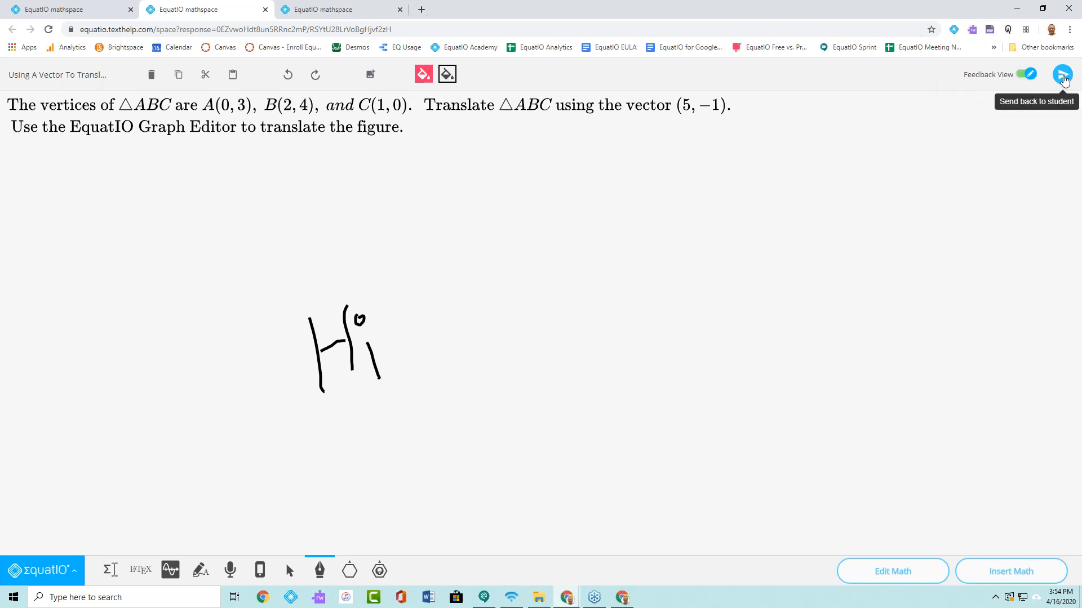
- Insert the feedback text "You did not follow directions." followed by the teacher's name into the student's response
click(111, 570)
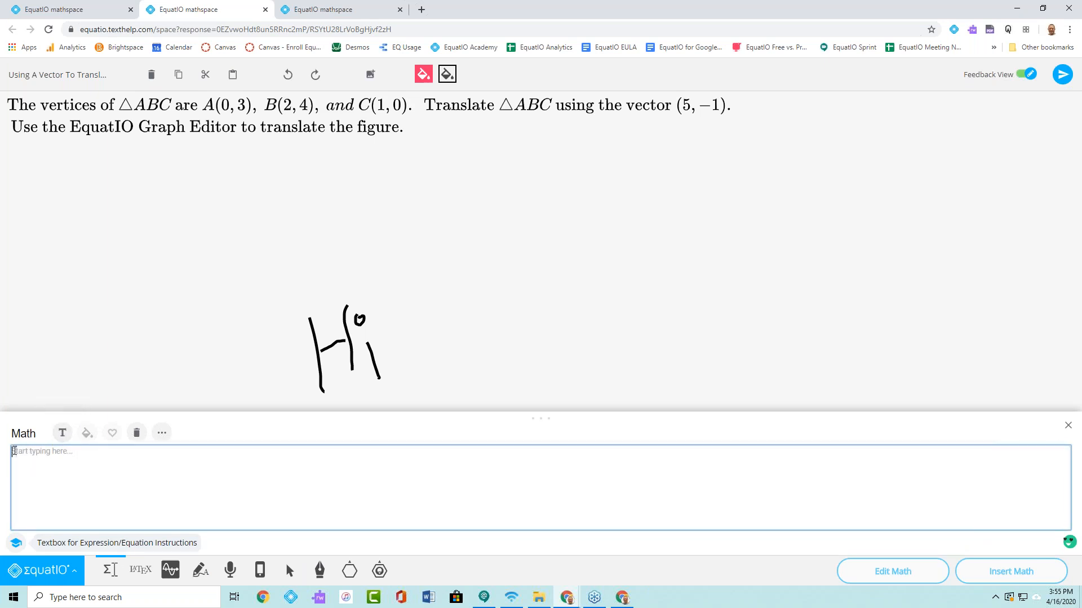
text(You did no)
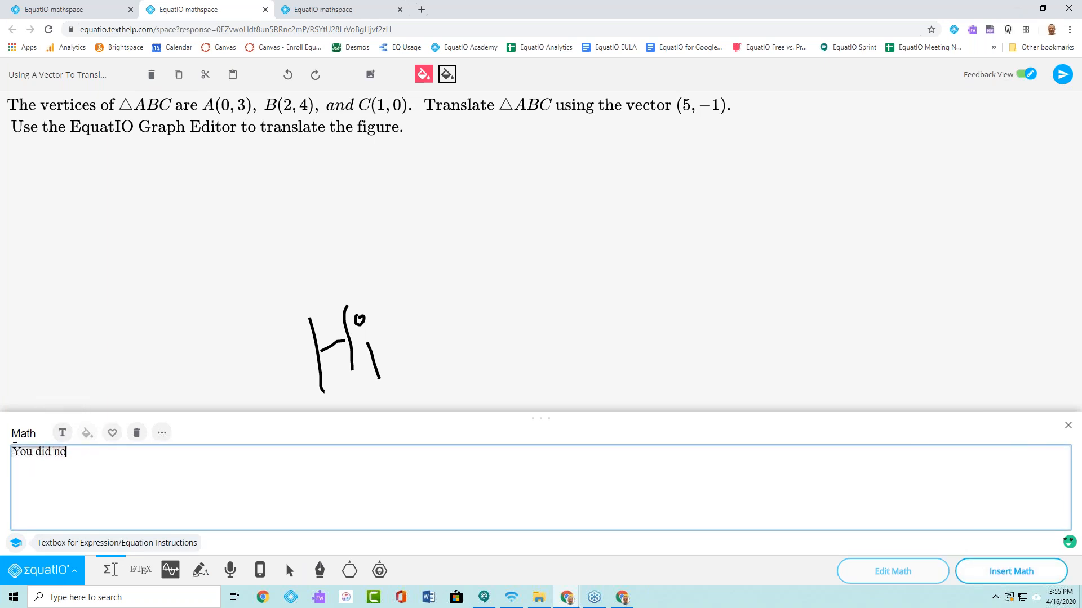
text(t follow direct)
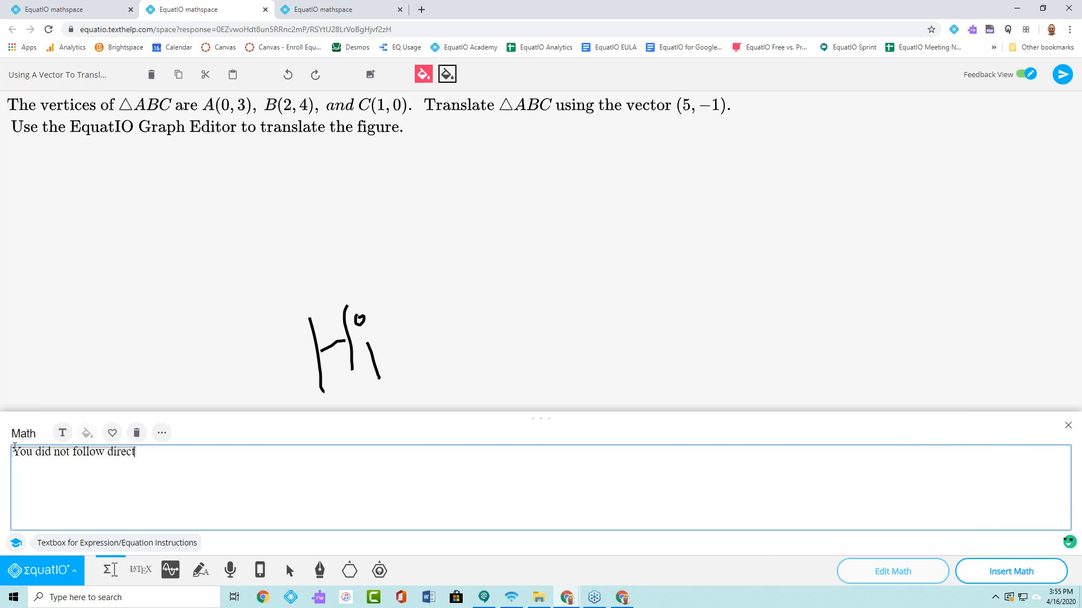
text(ions. Mr. Shanafelt)
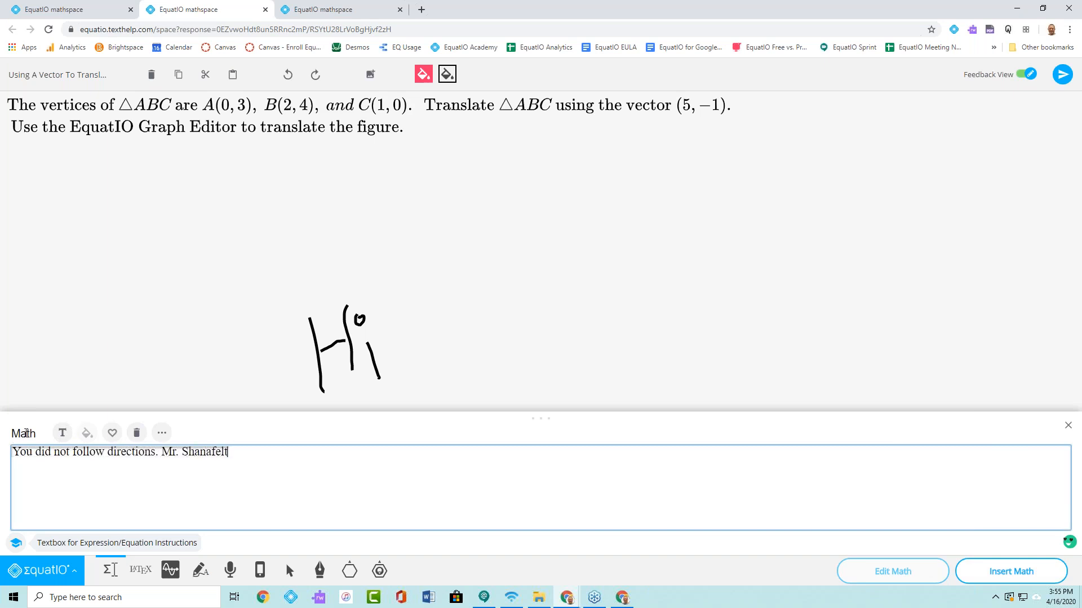
click(1011, 571)
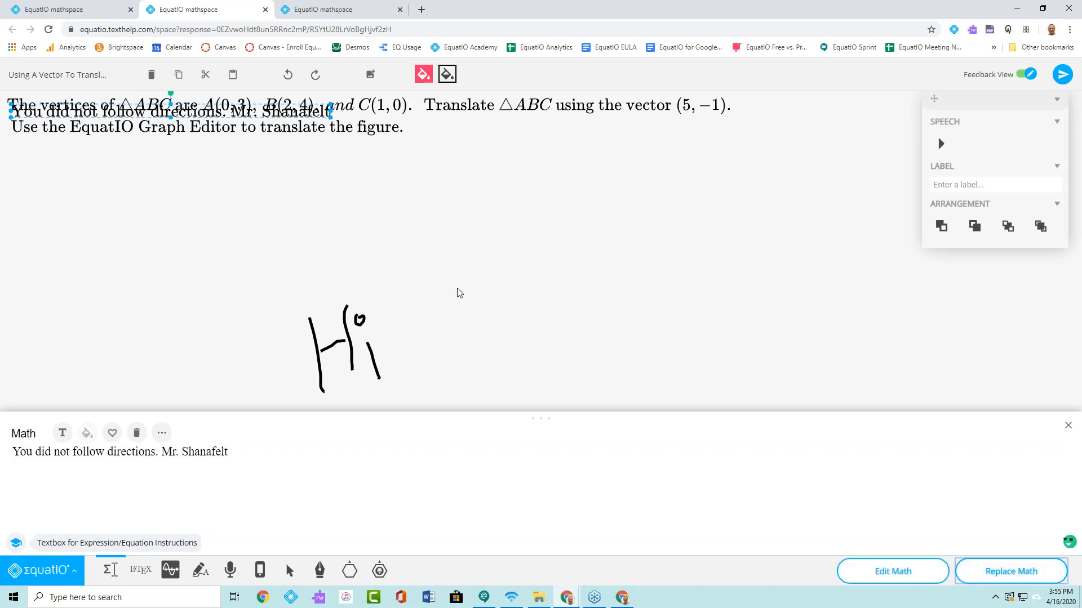
- Move the feedback text just above the handwritten "Hi" and send the response back to the student
drag(157, 116, 455, 268)
click(696, 307)
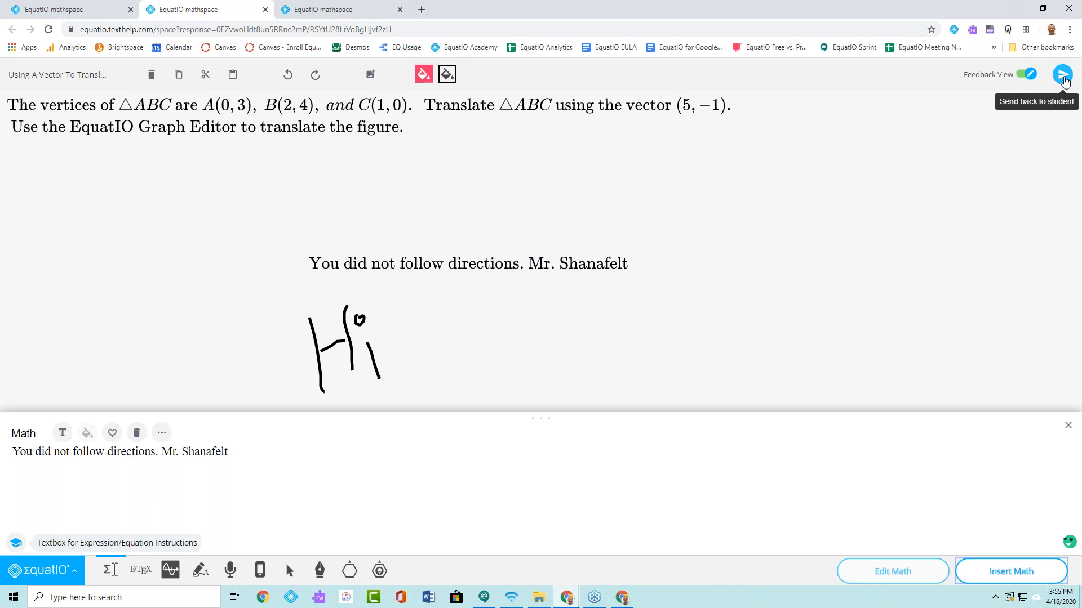
click(1065, 80)
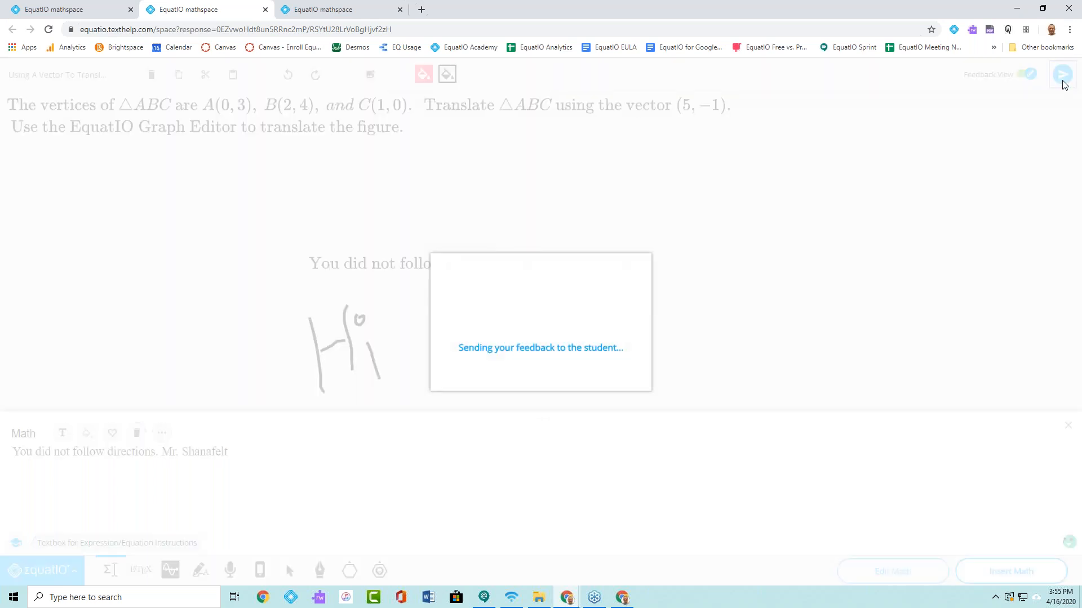
click(534, 387)
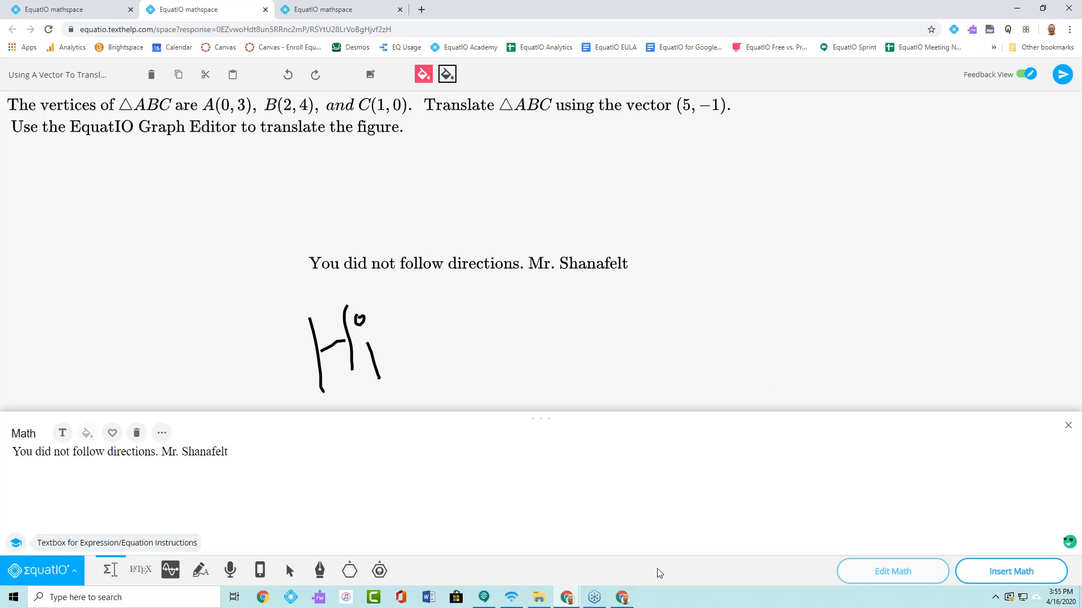
- Switch to the student's browser window and open the dashboard at equatio.texthelp.com in a new tab
click(621, 597)
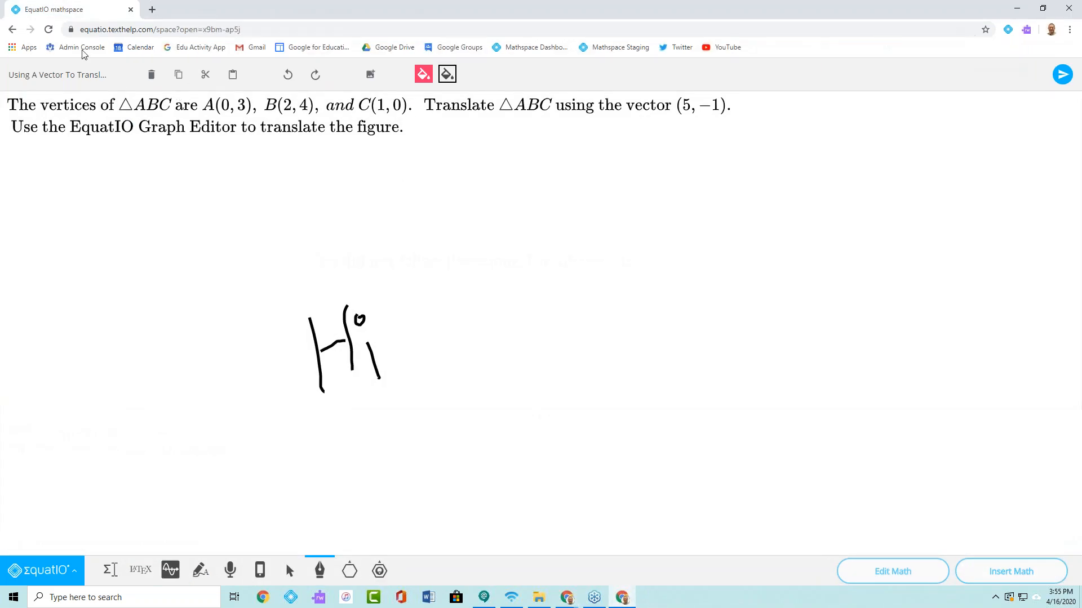
click(152, 9)
click(158, 30)
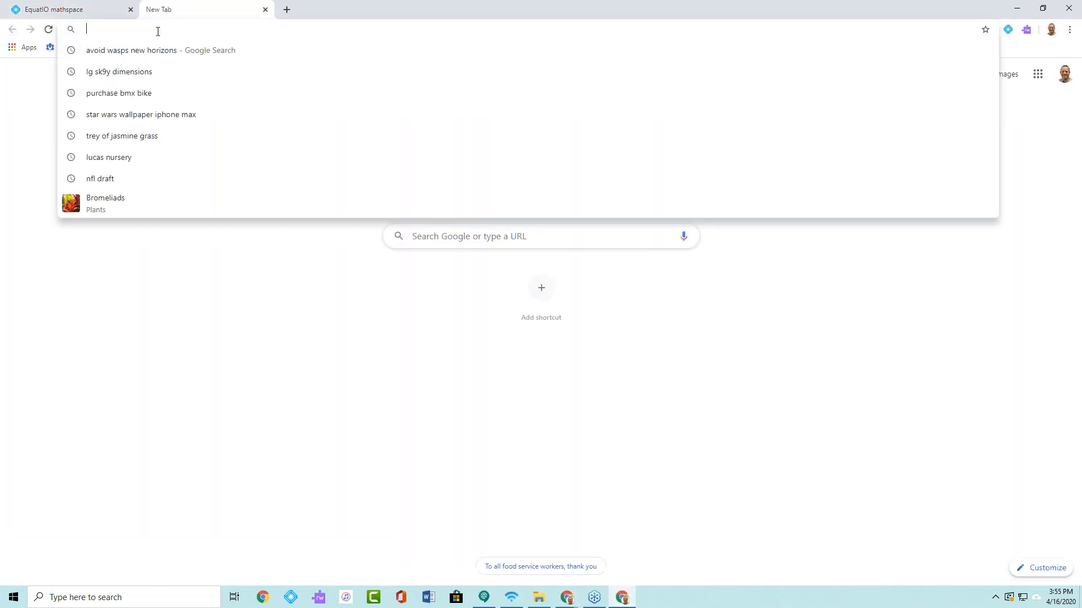
text(equa)
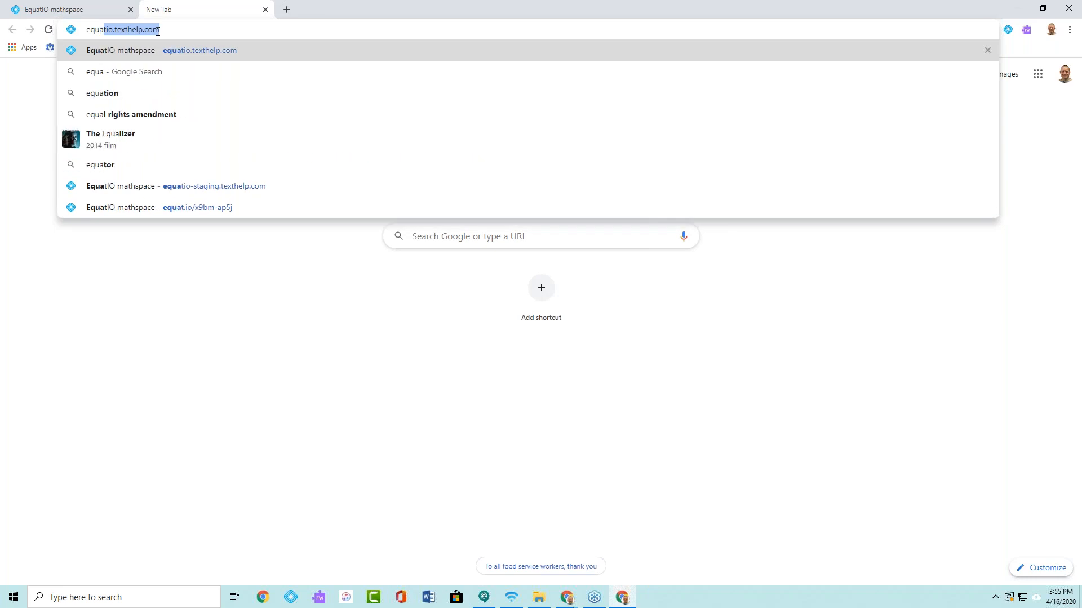
key(Return)
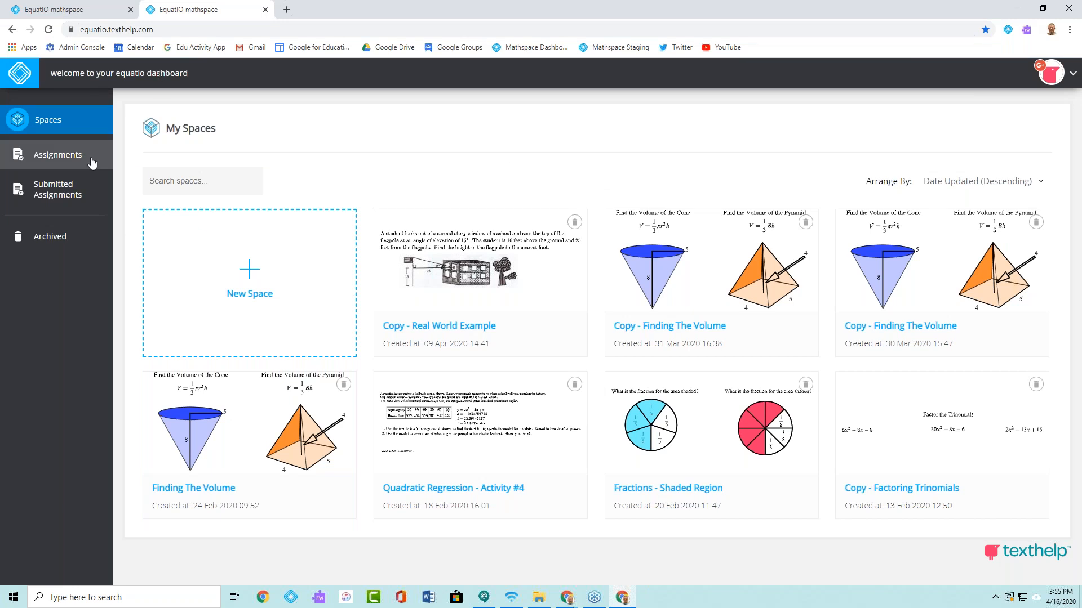
- Open the returned "Using A Vector To Translate A Figure" submission, read the teacher's feedback and close it
click(50, 192)
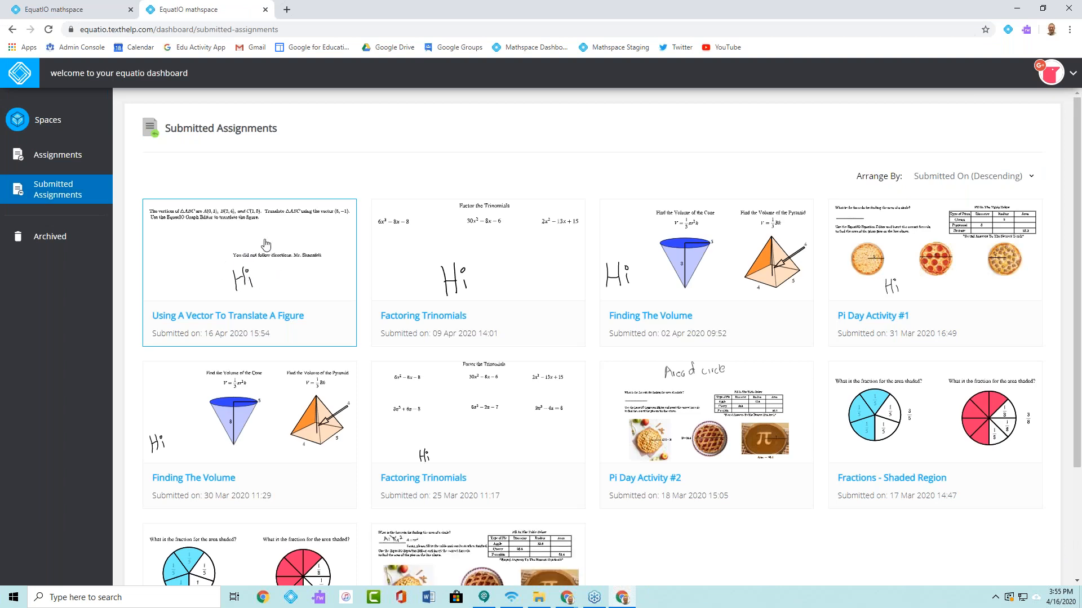
click(253, 248)
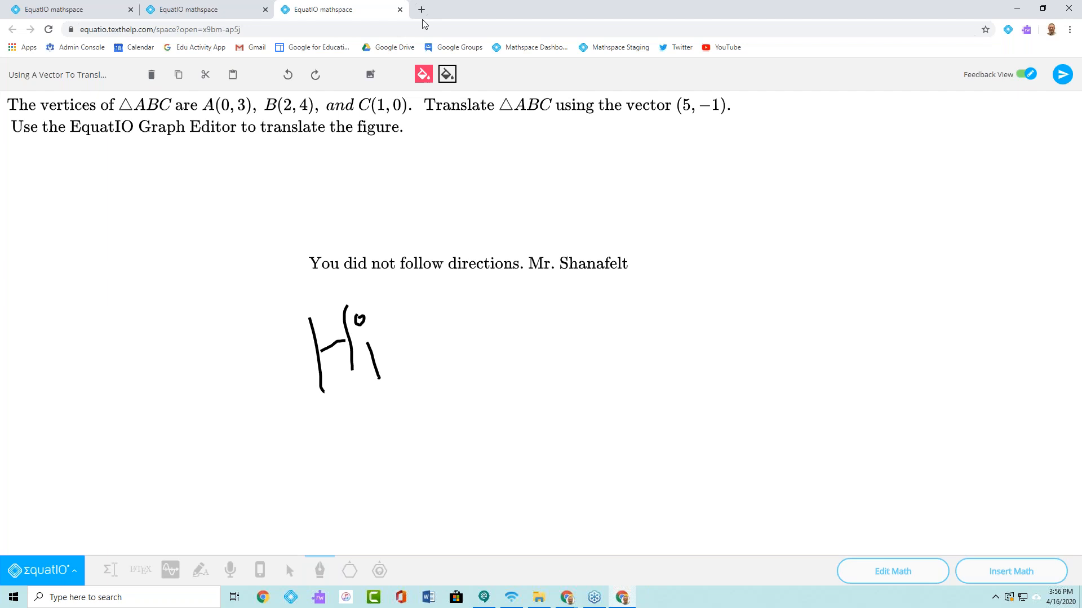
click(399, 10)
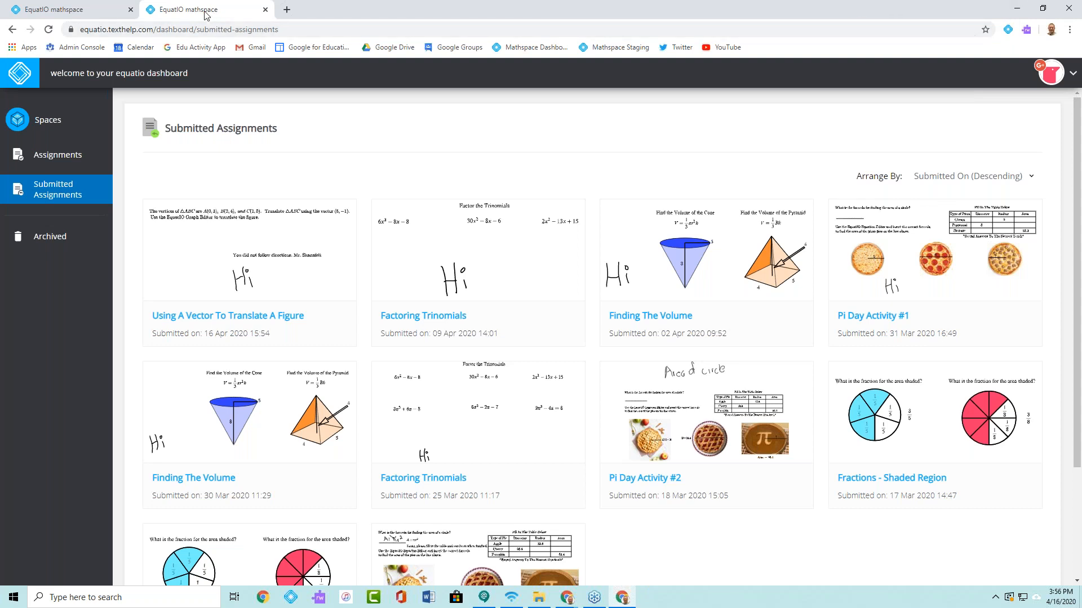
- Compare the submitted assignments dashboard with the student's open "Using A Vector To Translate A Figure" space, ending on the space
click(104, 17)
click(170, 18)
click(87, 12)
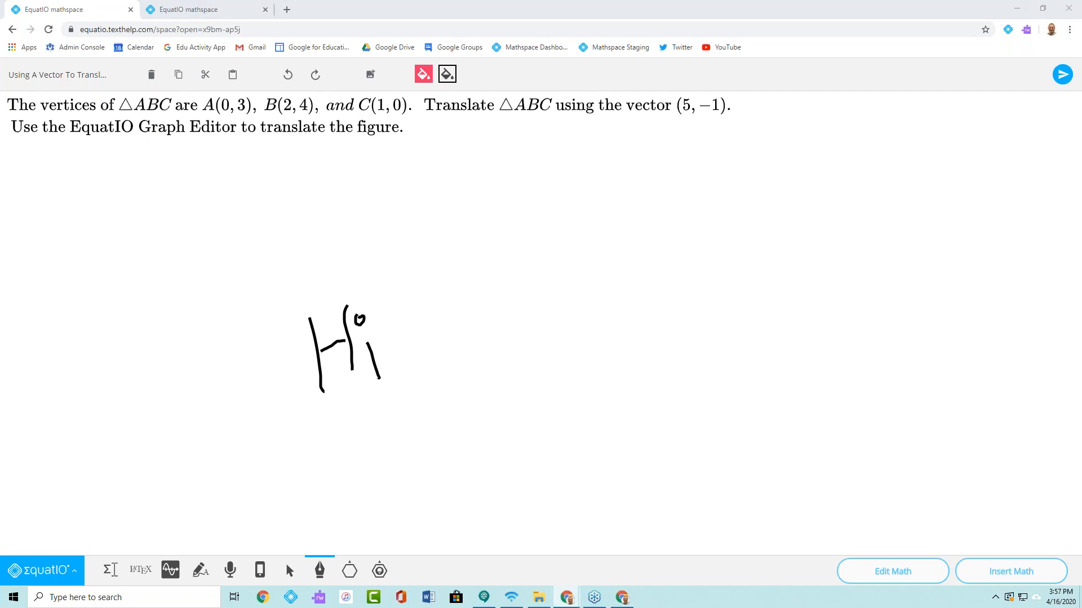
- Switch to the browser window with Google Drive and open the Webinars folder in My Drive
drag(1072, 32, 415, 0)
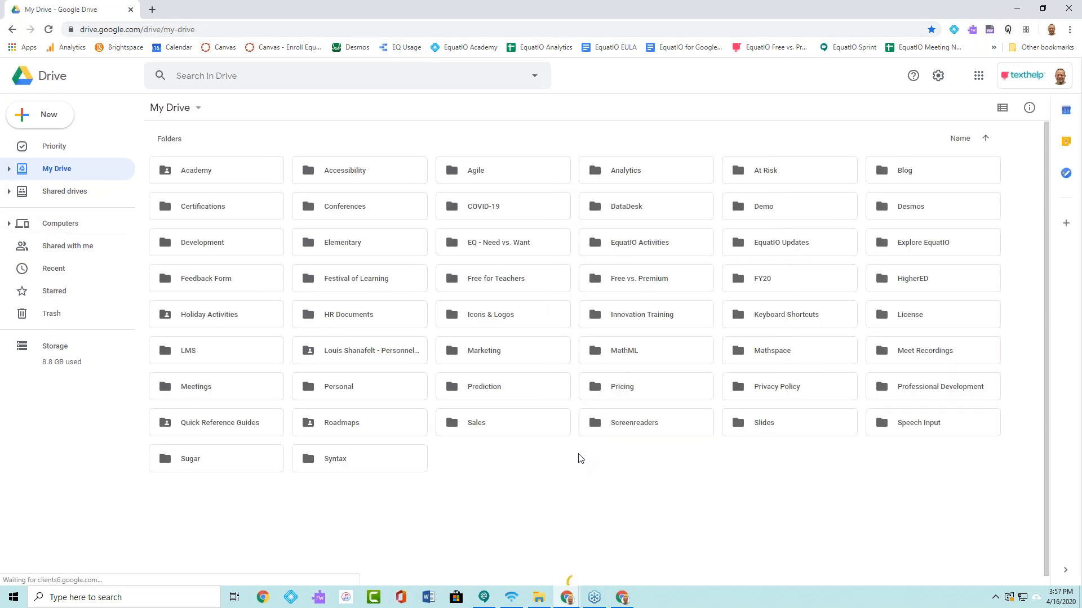
scroll(370, 496, down, 2)
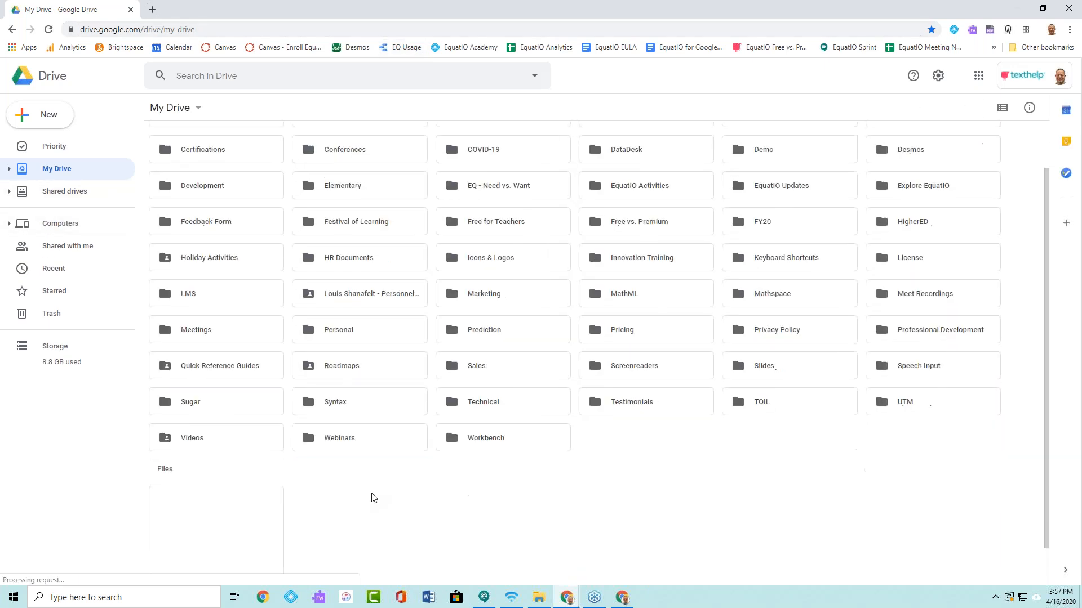
click(372, 400)
double_click(372, 400)
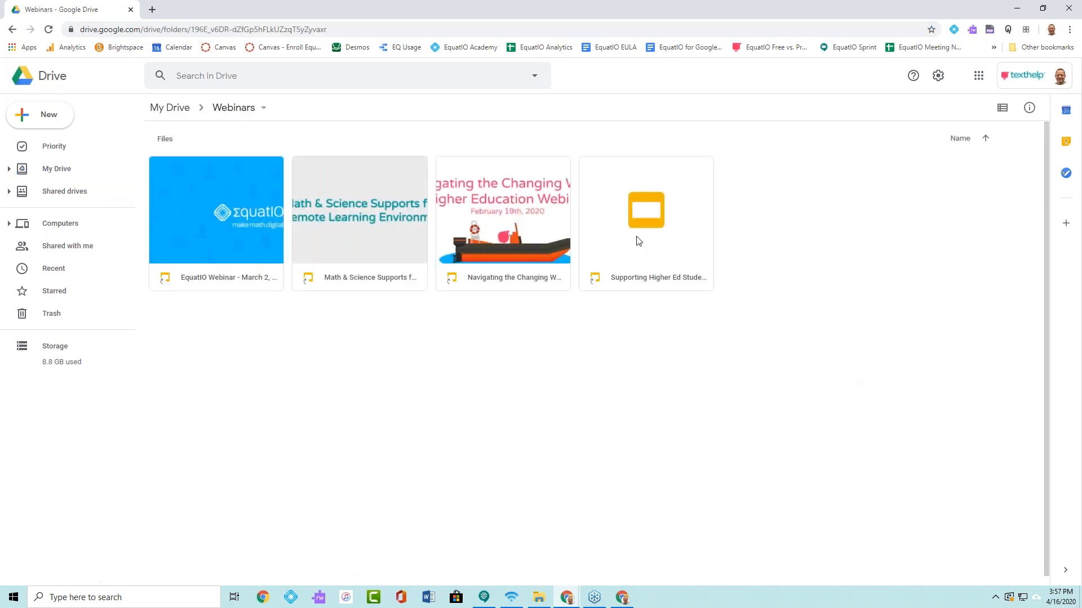
- Open the "Supporting Higher Ed Students in an Online Learning Environment Webinar - April 2020" presentation and present it from the Texthelpers slide
double_click(638, 239)
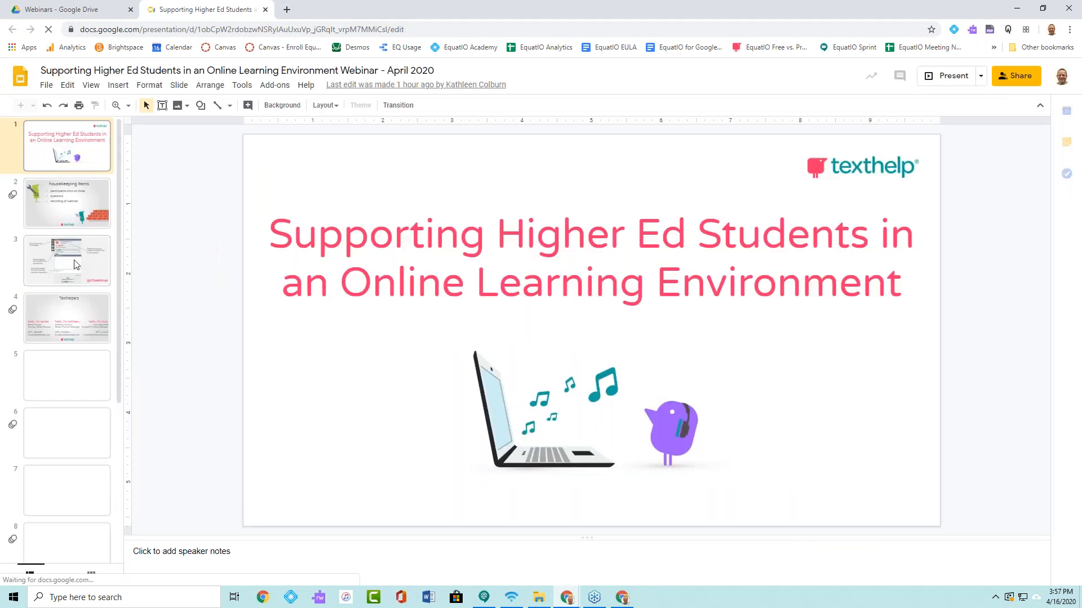
click(66, 305)
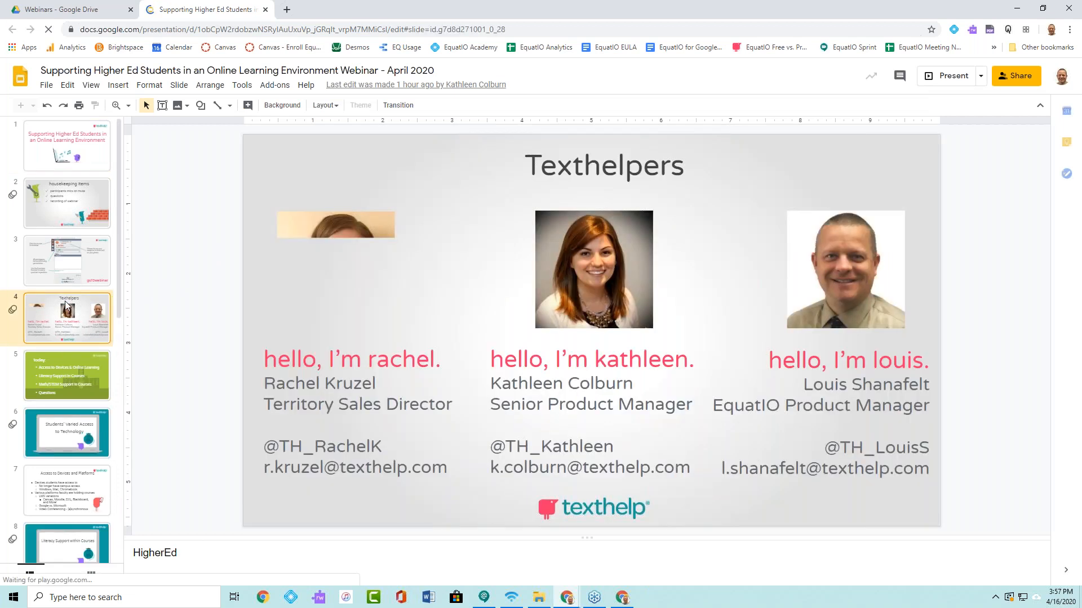
click(949, 76)
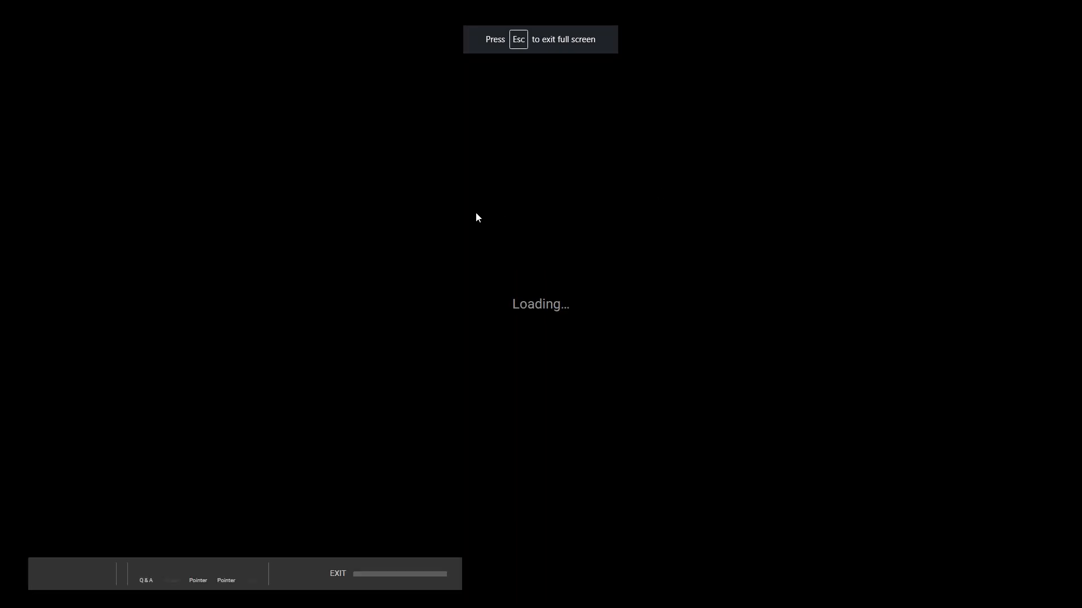